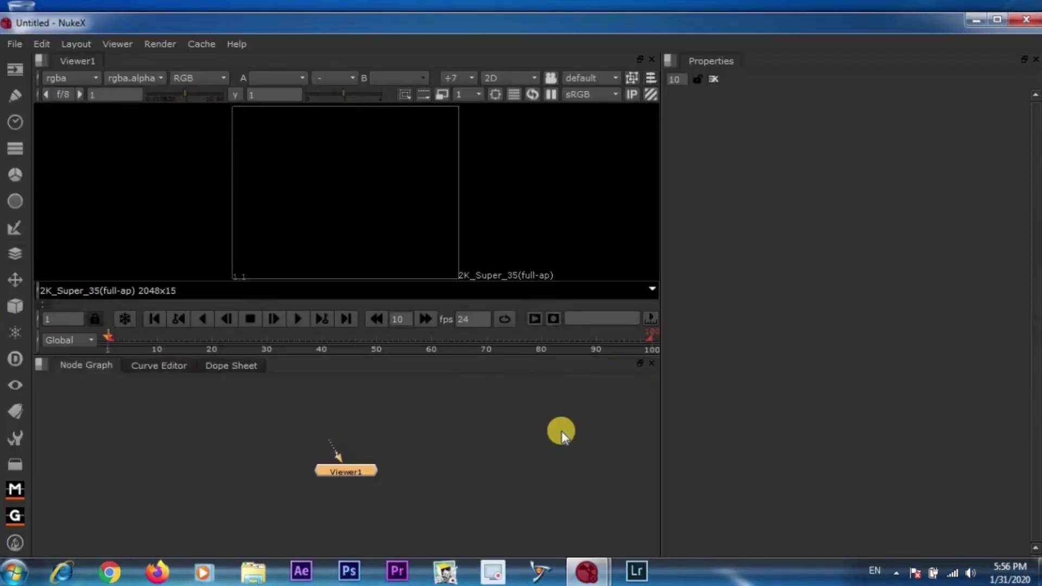
Switch to the workspace layout with the large viewer and the node graph beneath the properties, keeping the viewer node in view
{"action": "double_click", "coordinate": [551, 24]}
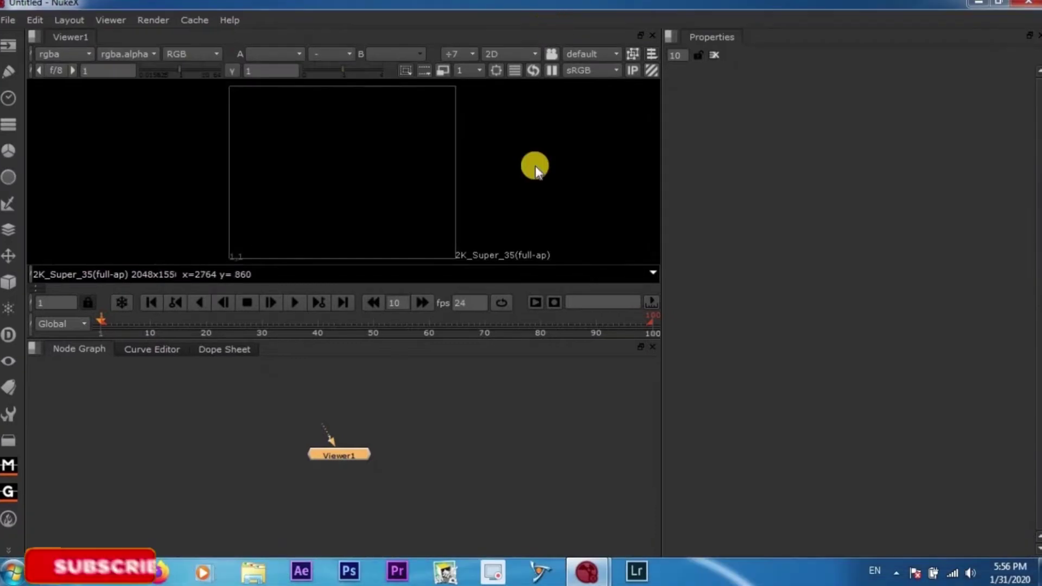
{"action": "key", "text": "shift+F3"}
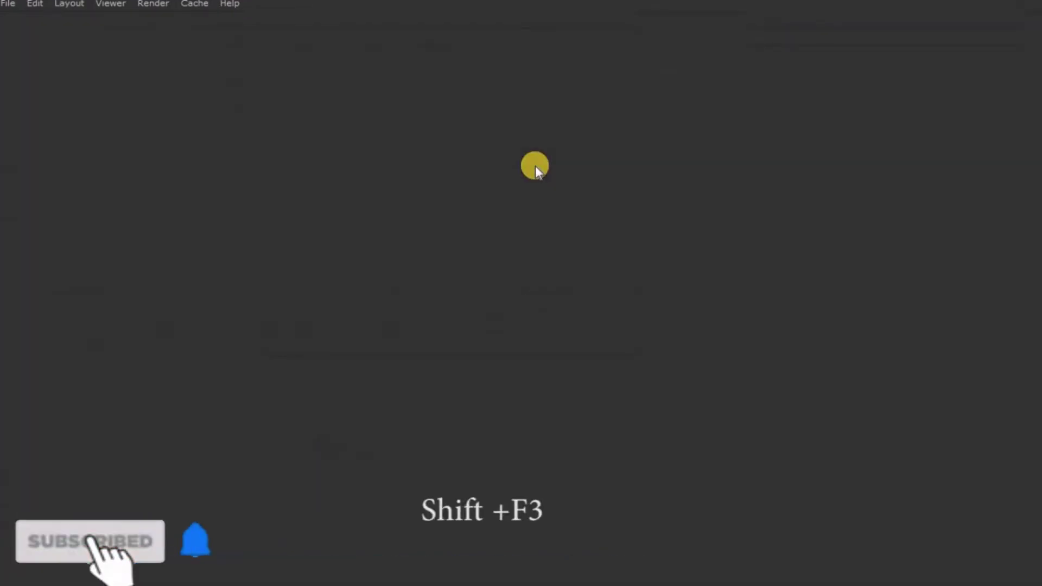
{"action": "middle_click_drag", "start_coordinate": [881, 452], "coordinate": [696, 566]}
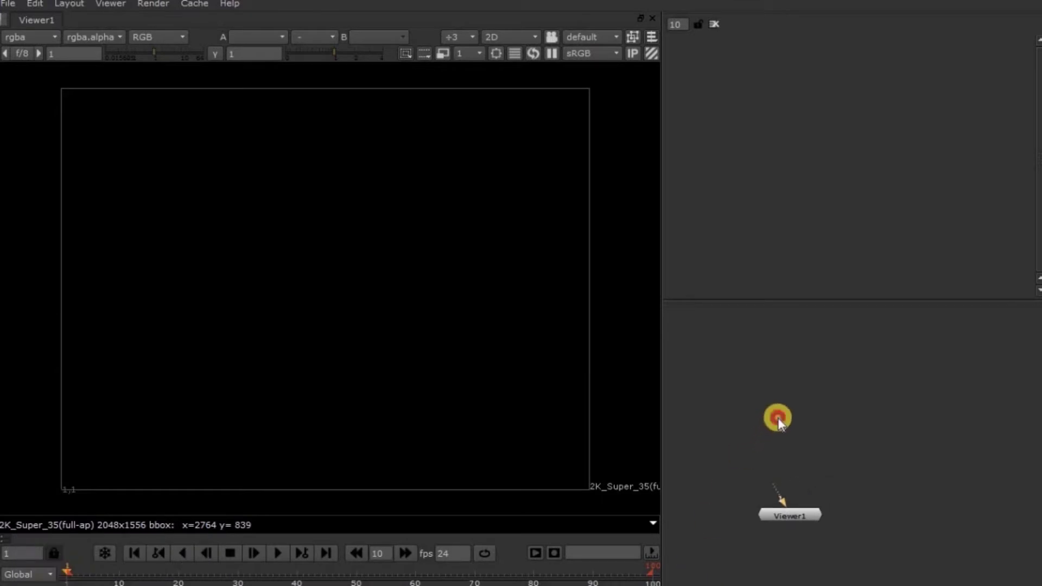
Read in the monitor_insert.####.jpg 1-48 sequence, place its node above the connected viewer node and scrub through the footage
{"action": "key", "text": "r"}
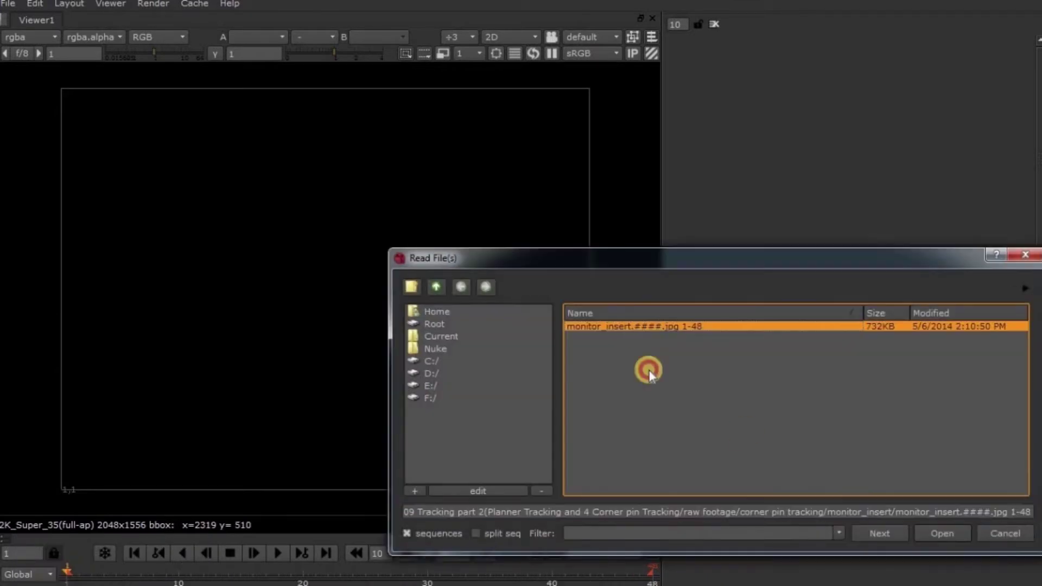
{"action": "left_click", "coordinate": [945, 536]}
{"action": "left_click_drag", "start_coordinate": [787, 400], "coordinate": [732, 343]}
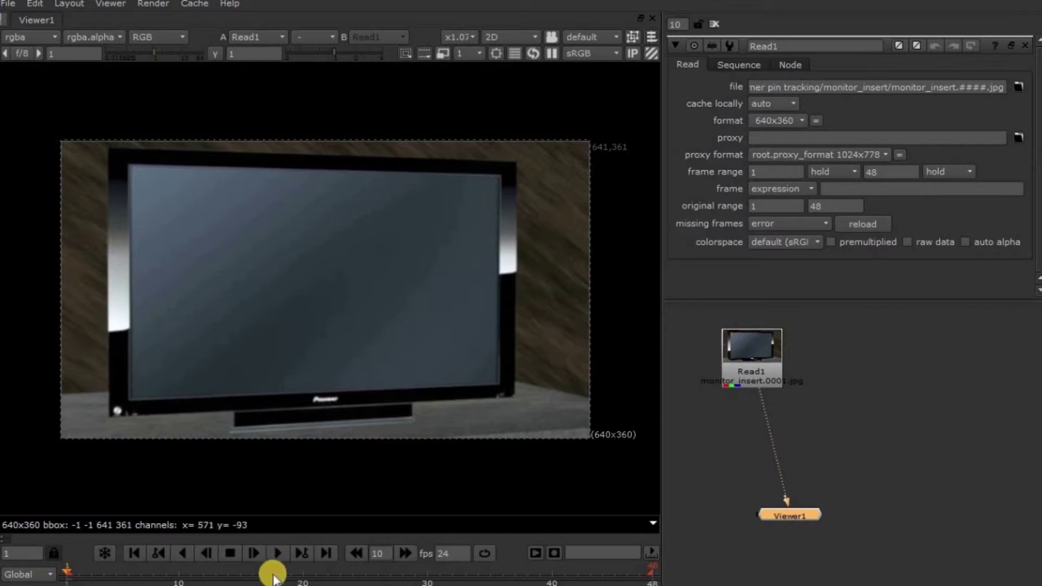
{"action": "left_click_drag", "start_coordinate": [284, 572], "coordinate": [67, 578]}
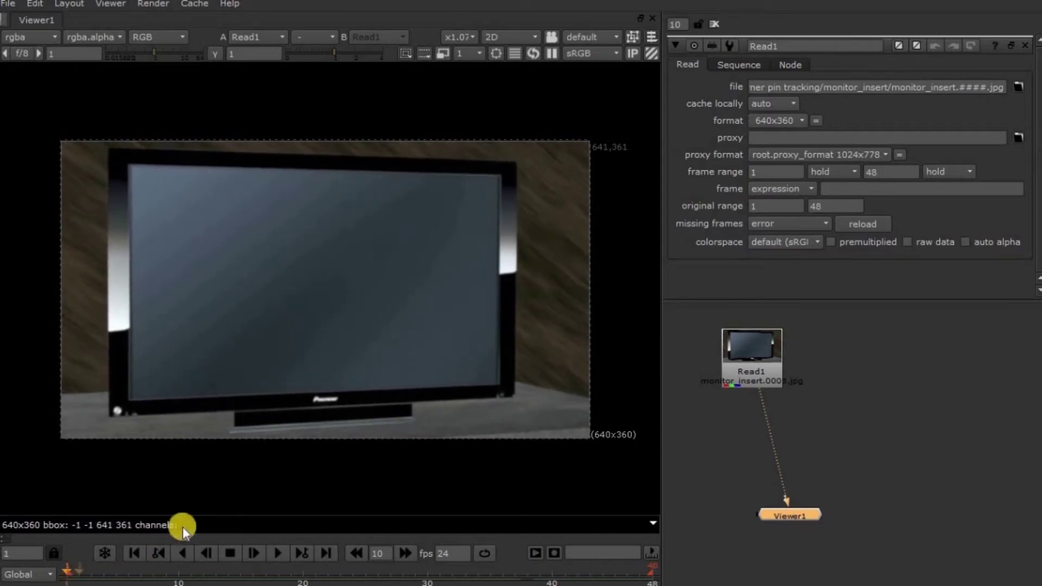
{"action": "mouse_move", "coordinate": [183, 518]}
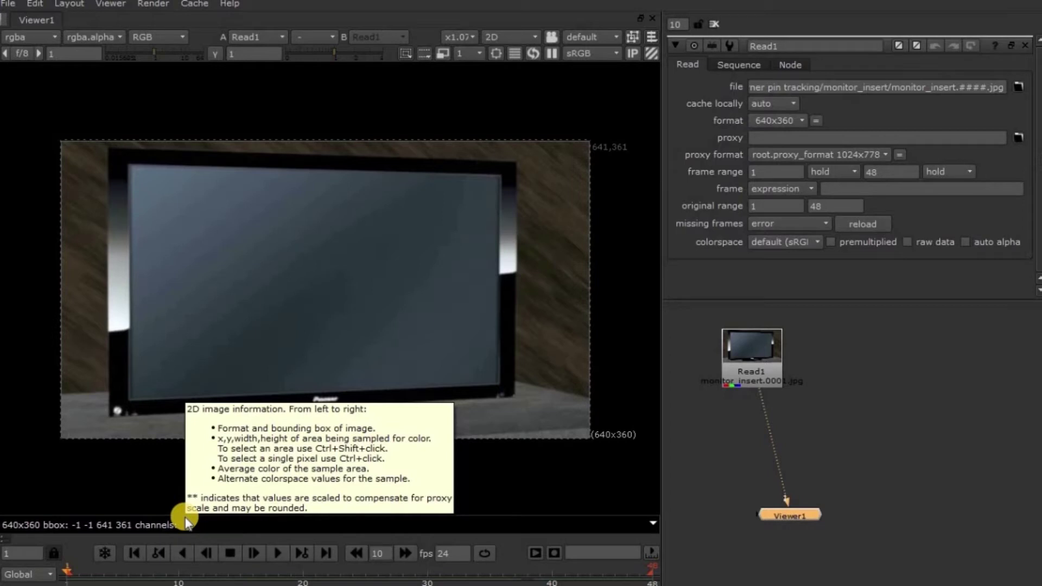
Add a Tracker node, connect it below the monitor footage and feed the viewer from it
{"action": "left_click", "coordinate": [880, 386]}
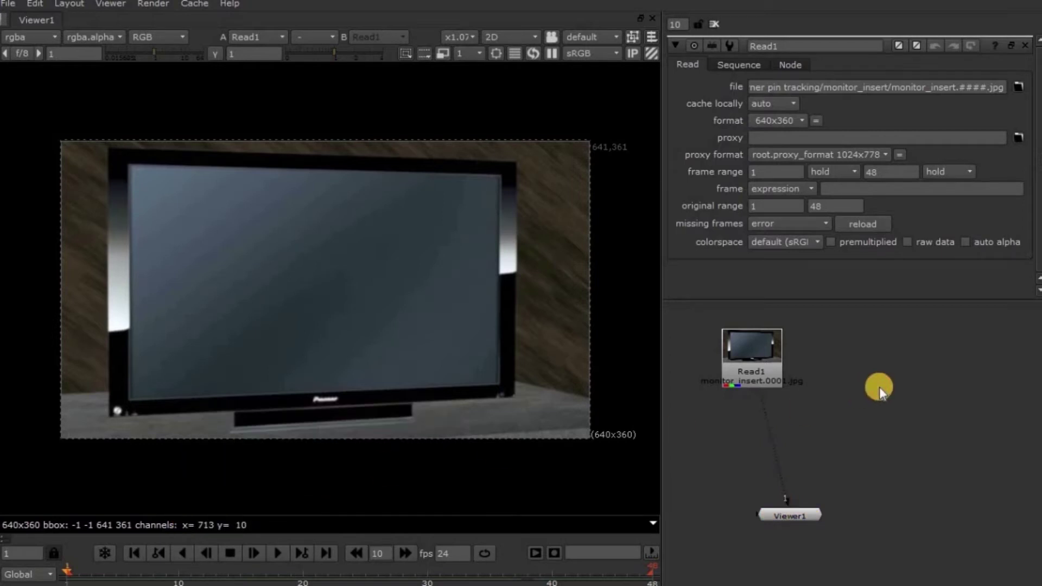
{"action": "key", "text": "Tab"}
{"action": "type", "text": "tra"}
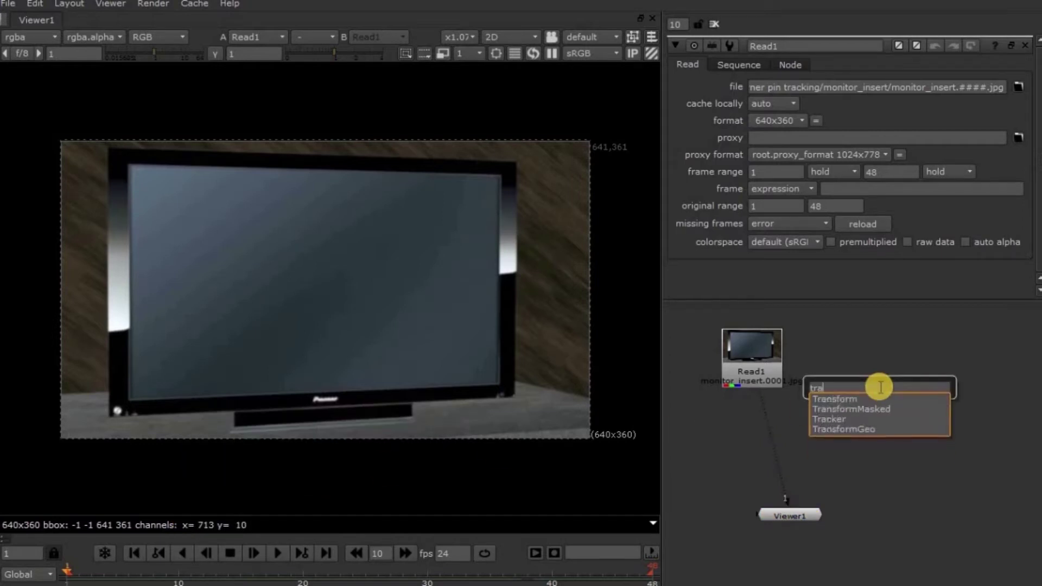
{"action": "type", "text": "ck"}
{"action": "left_click", "coordinate": [828, 400]}
{"action": "left_click_drag", "start_coordinate": [864, 361], "coordinate": [744, 360]}
{"action": "left_click_drag", "start_coordinate": [787, 500], "coordinate": [770, 419]}
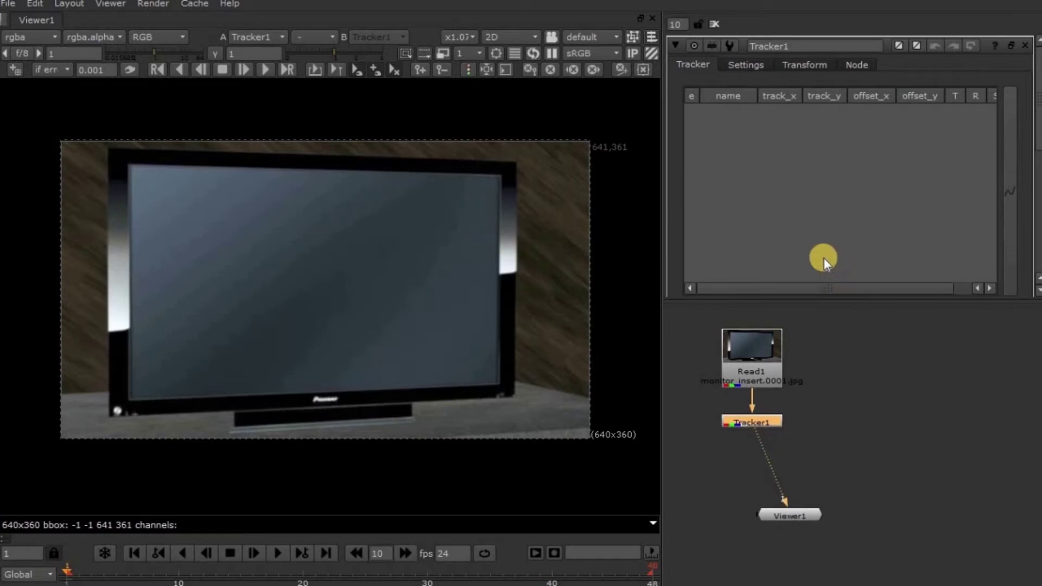
Add a first track and place it on the TV frame's upper-left corner, at about x 77, y 336
{"action": "scroll", "coordinate": [828, 262], "scroll_direction": "down", "scroll_amount": 2}
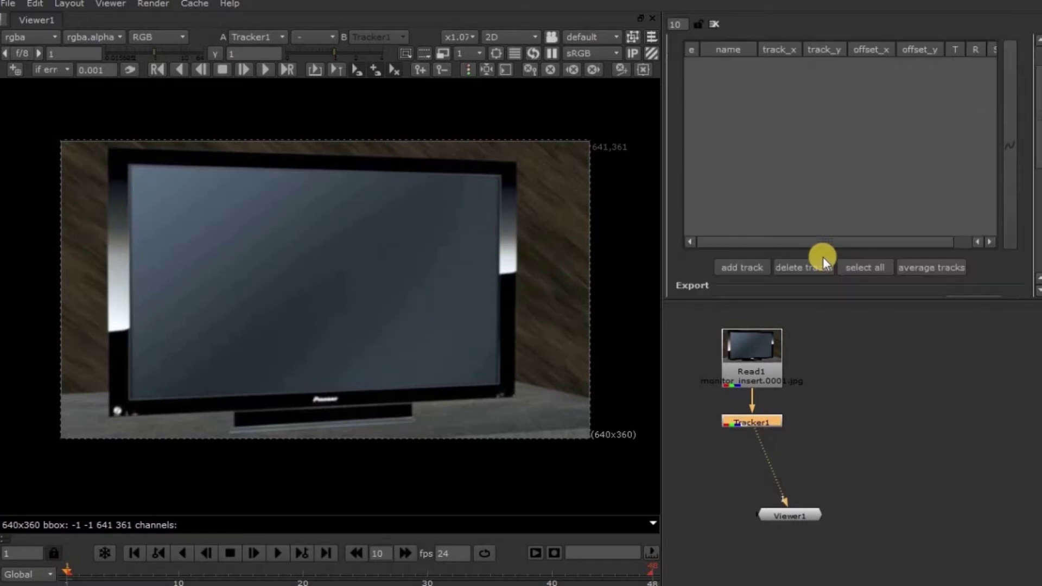
{"action": "left_click", "coordinate": [744, 269]}
{"action": "scroll", "coordinate": [777, 127], "scroll_direction": "up", "scroll_amount": 2}
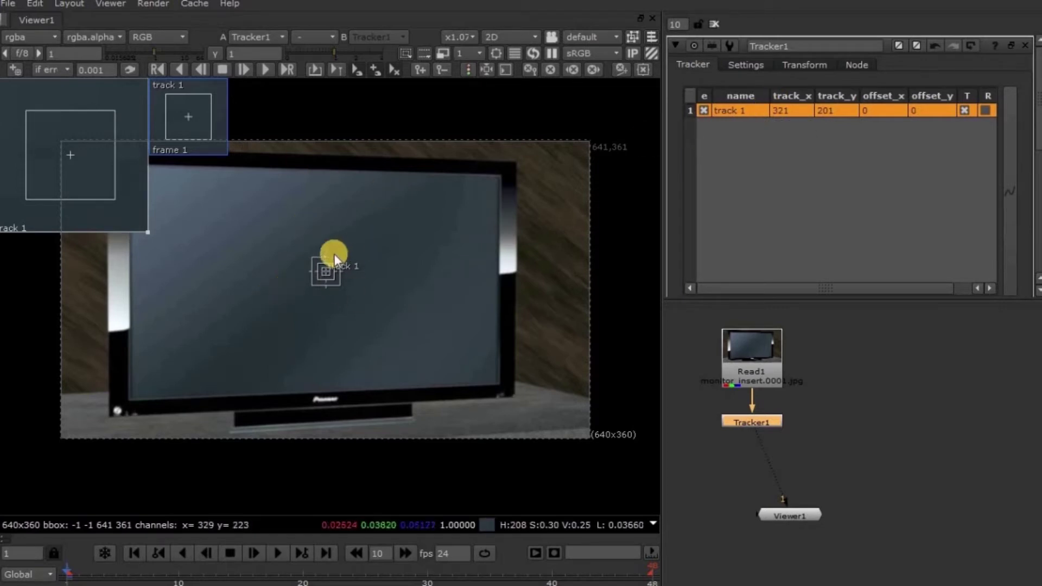
{"action": "scroll", "coordinate": [326, 253], "scroll_direction": "up", "scroll_amount": 4}
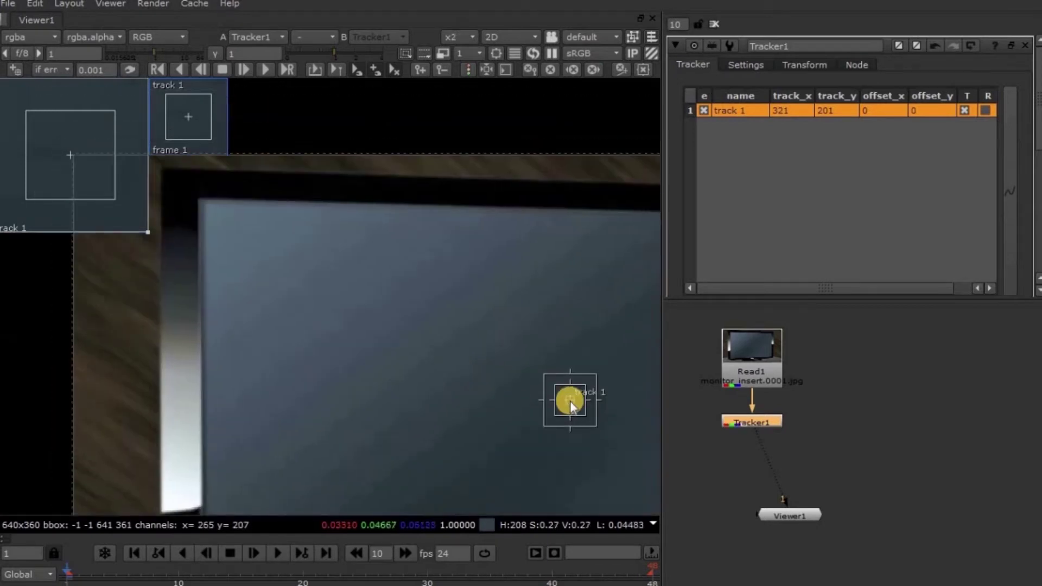
{"action": "left_click_drag", "start_coordinate": [282, 291], "coordinate": [197, 175]}
{"action": "scroll", "coordinate": [193, 206], "scroll_direction": "up", "scroll_amount": 5}
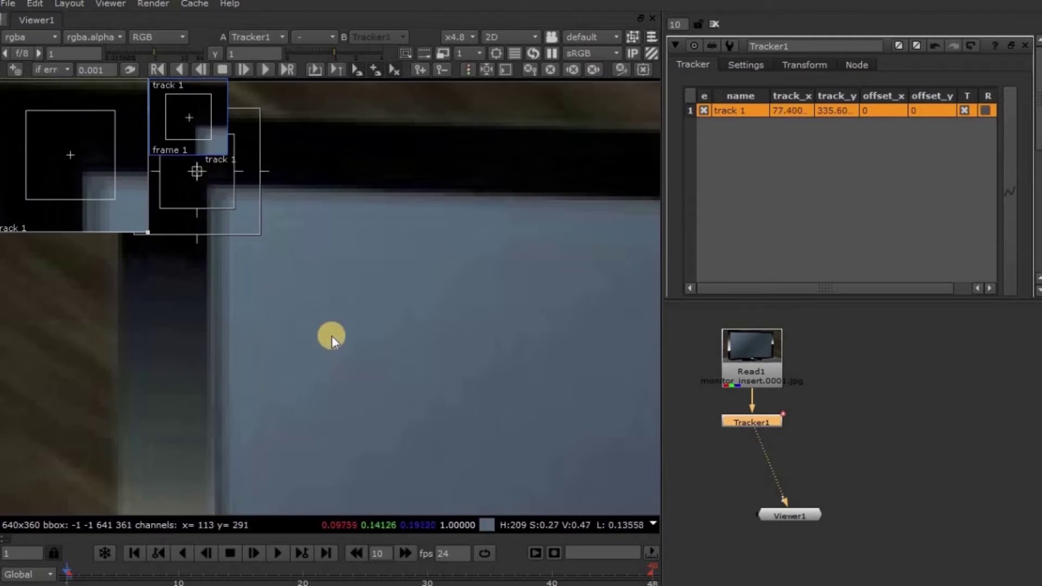
Add a second track and place it on the TV frame's upper-right corner, at about x 535, y 321
{"action": "scroll", "coordinate": [793, 220], "scroll_direction": "down", "scroll_amount": 3}
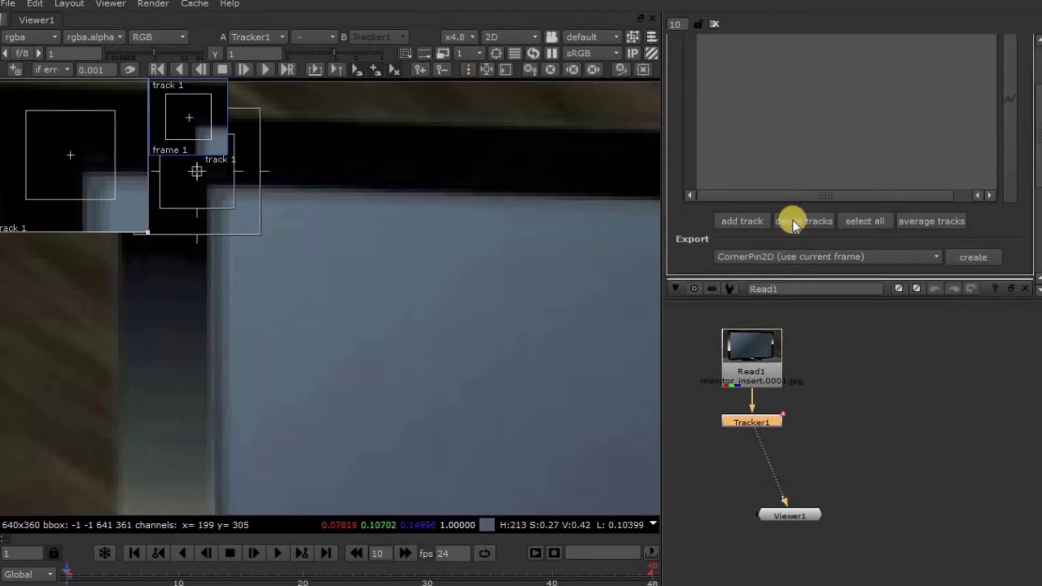
{"action": "left_click", "coordinate": [754, 221]}
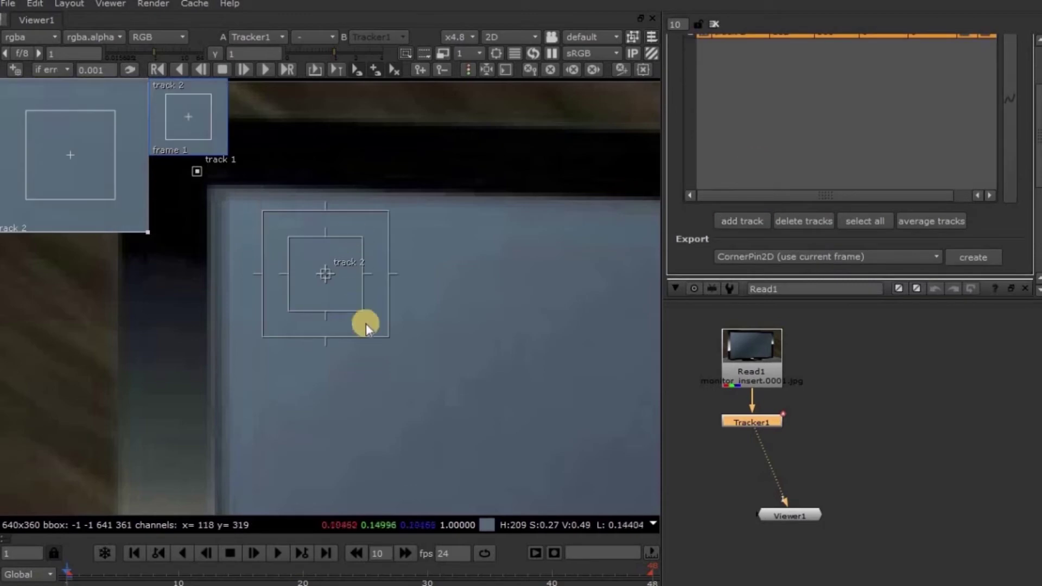
{"action": "scroll", "coordinate": [327, 271], "scroll_direction": "down", "scroll_amount": 2}
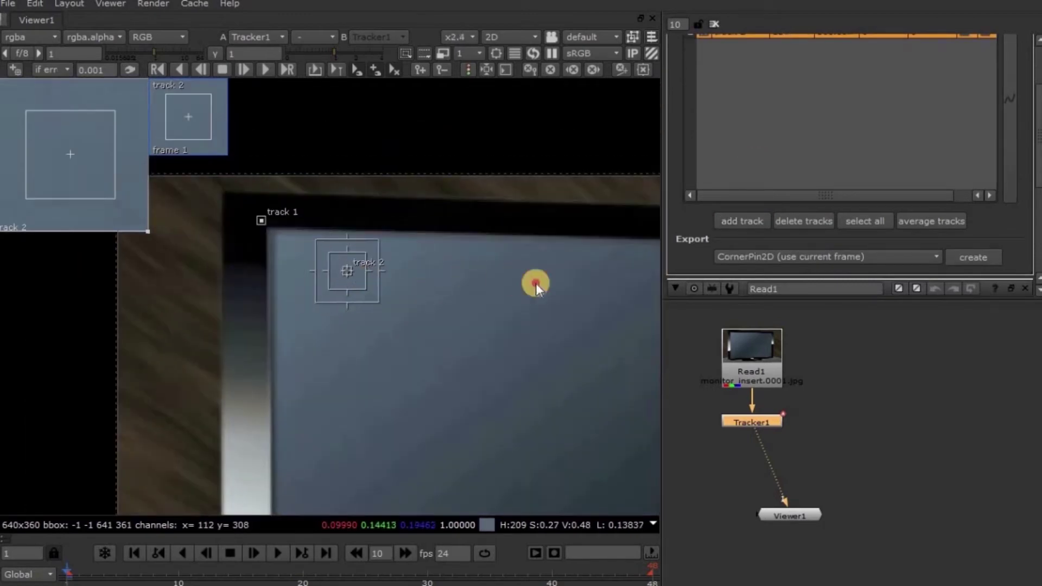
{"action": "left_click", "coordinate": [600, 291]}
{"action": "middle_click_drag", "start_coordinate": [542, 309], "coordinate": [86, 333]}
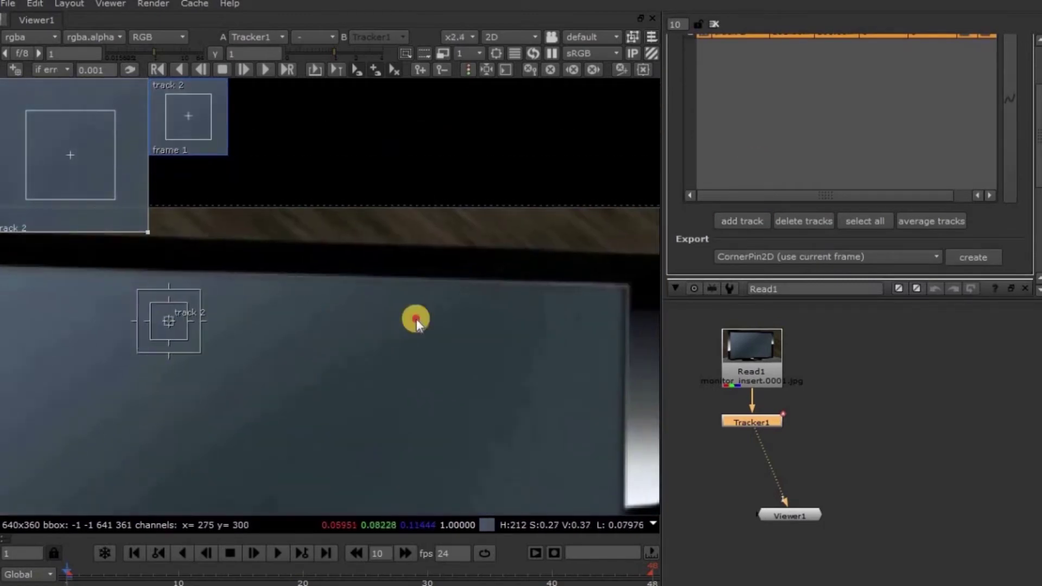
{"action": "left_click", "coordinate": [633, 281]}
{"action": "scroll", "coordinate": [597, 304], "scroll_direction": "up", "scroll_amount": 1}
{"action": "middle_click_drag", "start_coordinate": [563, 326], "coordinate": [311, 376]}
{"action": "scroll", "coordinate": [311, 377], "scroll_direction": "up", "scroll_amount": 3}
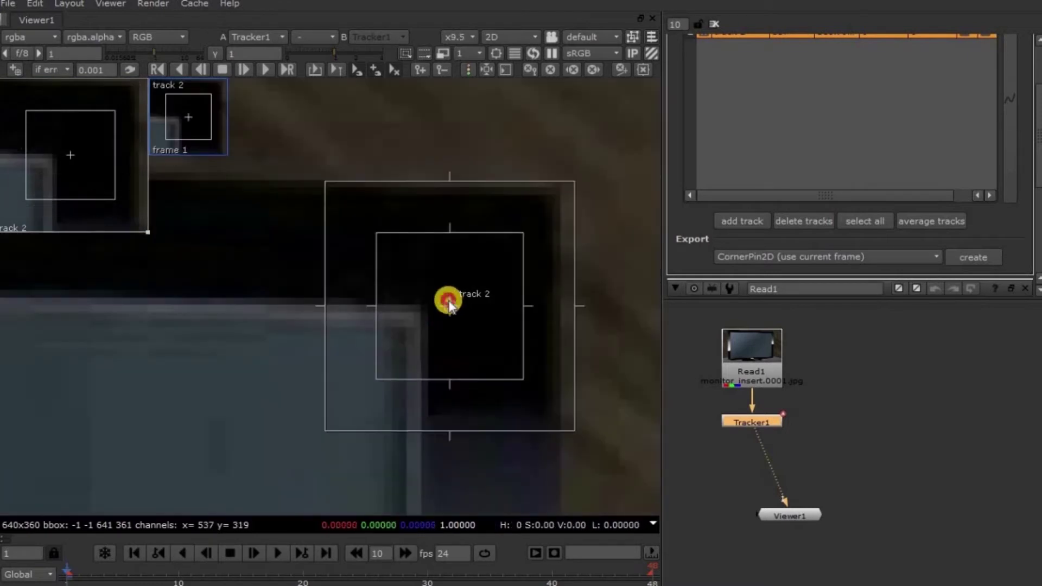
{"action": "left_click", "coordinate": [438, 290]}
{"action": "scroll", "coordinate": [407, 356], "scroll_direction": "up", "scroll_amount": 2}
Add a third track and place it on the TV frame's lower-right corner, at about x 535, y 65
{"action": "middle_click_drag", "start_coordinate": [392, 417], "coordinate": [414, 337]}
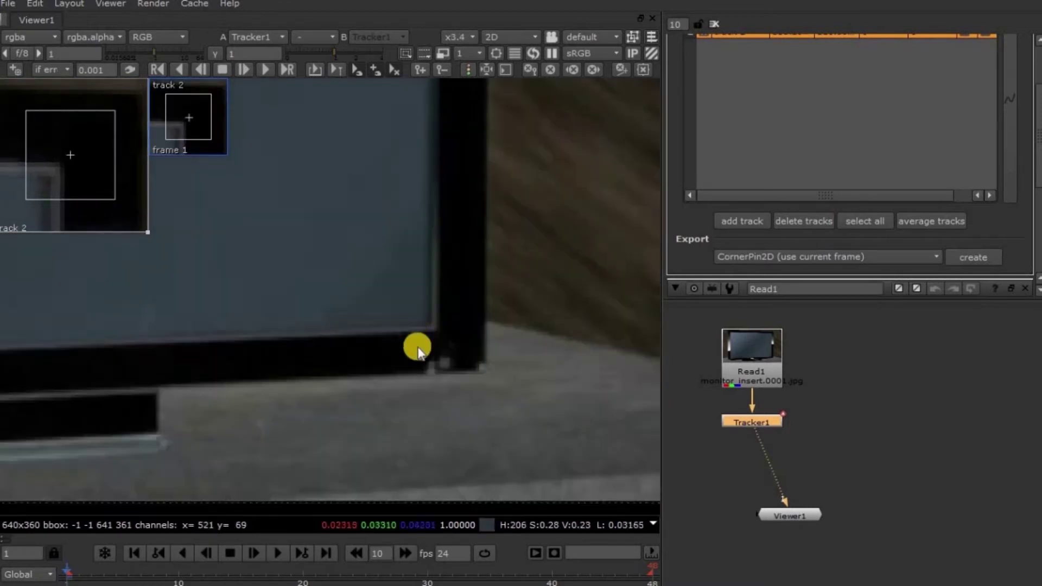
{"action": "scroll", "coordinate": [402, 313], "scroll_direction": "up", "scroll_amount": 3}
{"action": "scroll", "coordinate": [360, 337], "scroll_direction": "up", "scroll_amount": 2}
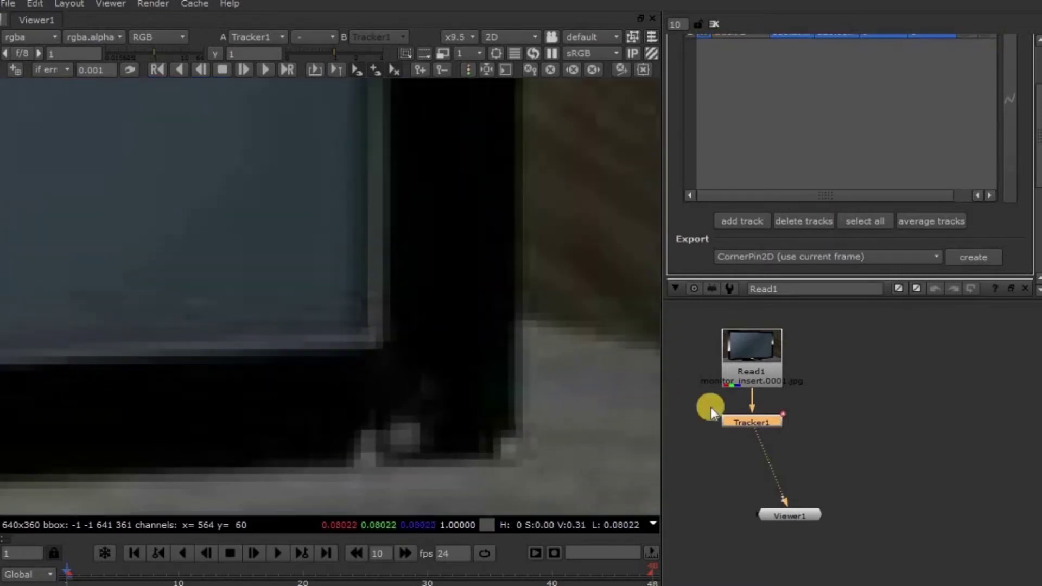
{"action": "left_click", "coordinate": [741, 220]}
{"action": "left_click_drag", "start_coordinate": [324, 275], "coordinate": [412, 344]}
Add a fourth track and place it on the TV frame's lower-left corner, at about x 79, y 45
{"action": "scroll", "coordinate": [149, 402], "scroll_direction": "down", "scroll_amount": 8}
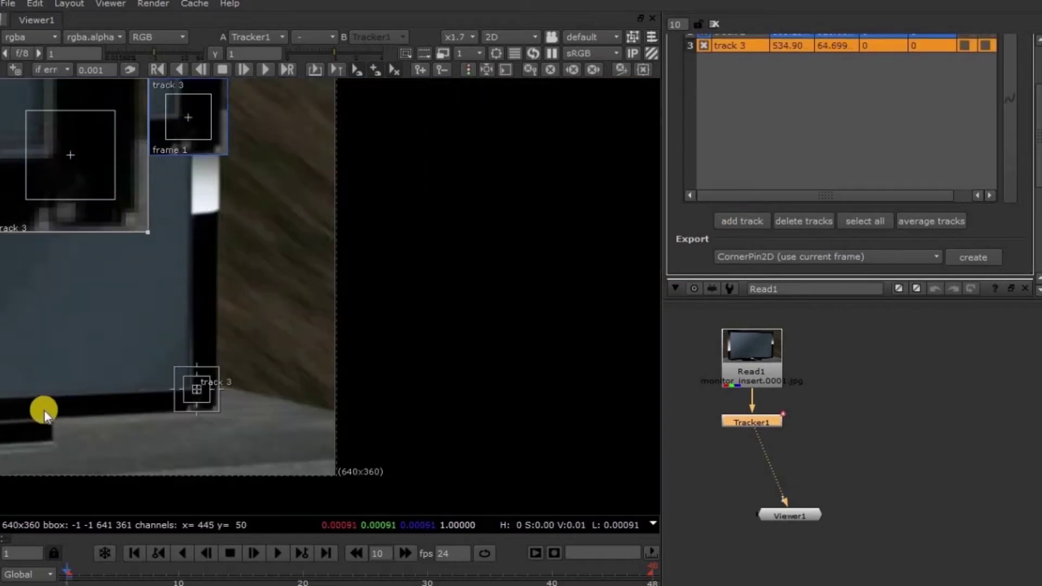
{"action": "scroll", "coordinate": [414, 426], "scroll_direction": "up", "scroll_amount": 8}
{"action": "left_click", "coordinate": [741, 221]}
{"action": "left_click_drag", "start_coordinate": [310, 302], "coordinate": [314, 392]}
{"action": "scroll", "coordinate": [496, 274], "scroll_direction": "down", "scroll_amount": 9}
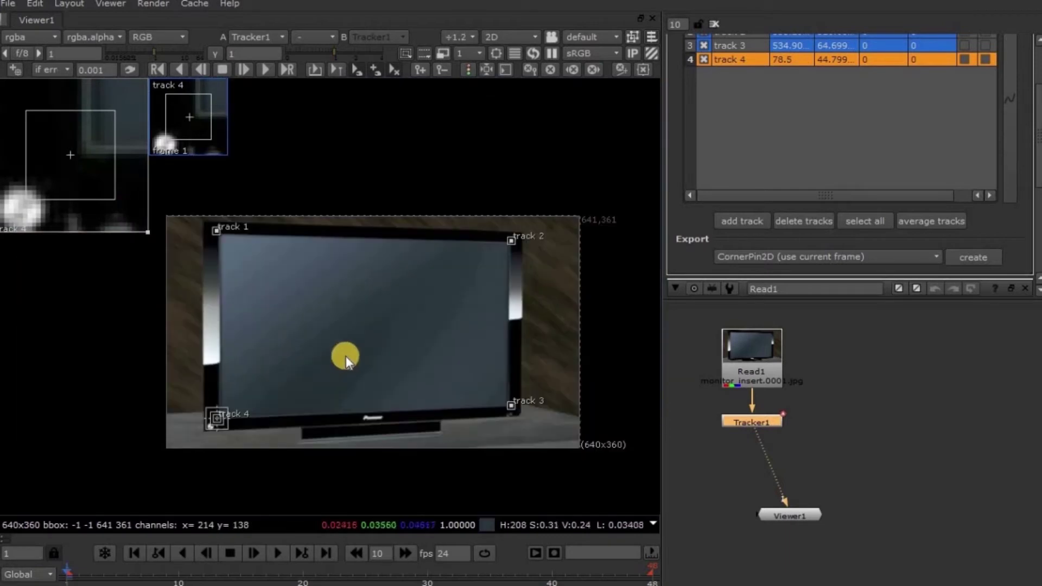
{"action": "middle_click_drag", "start_coordinate": [340, 358], "coordinate": [331, 372]}
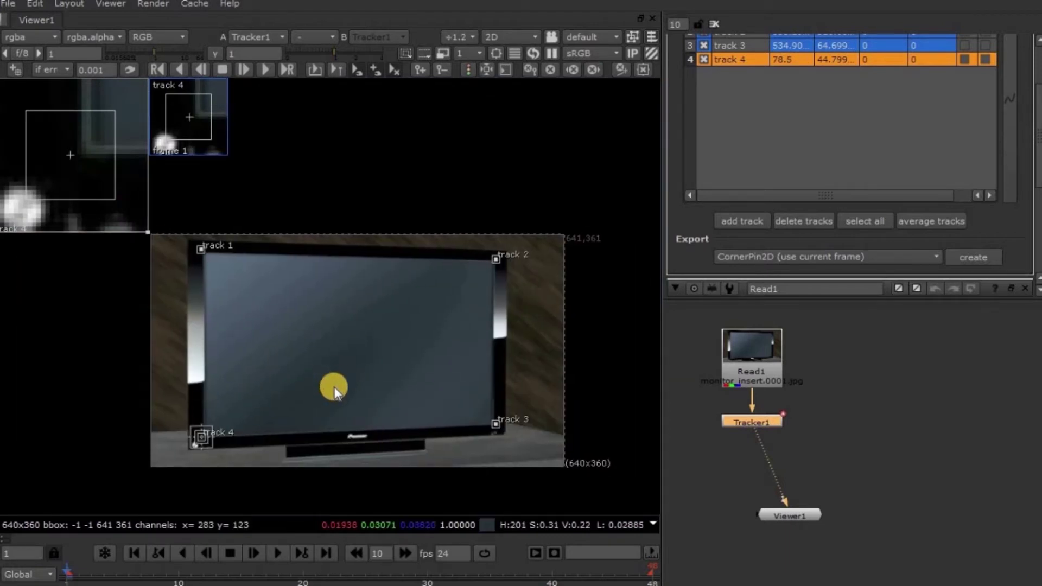
Select tracks 1 to 4 together and track them forward from frame 1 to frame 48
{"action": "scroll", "coordinate": [847, 178], "scroll_direction": "up", "scroll_amount": 3}
{"action": "left_click_drag", "start_coordinate": [745, 108], "coordinate": [750, 154]}
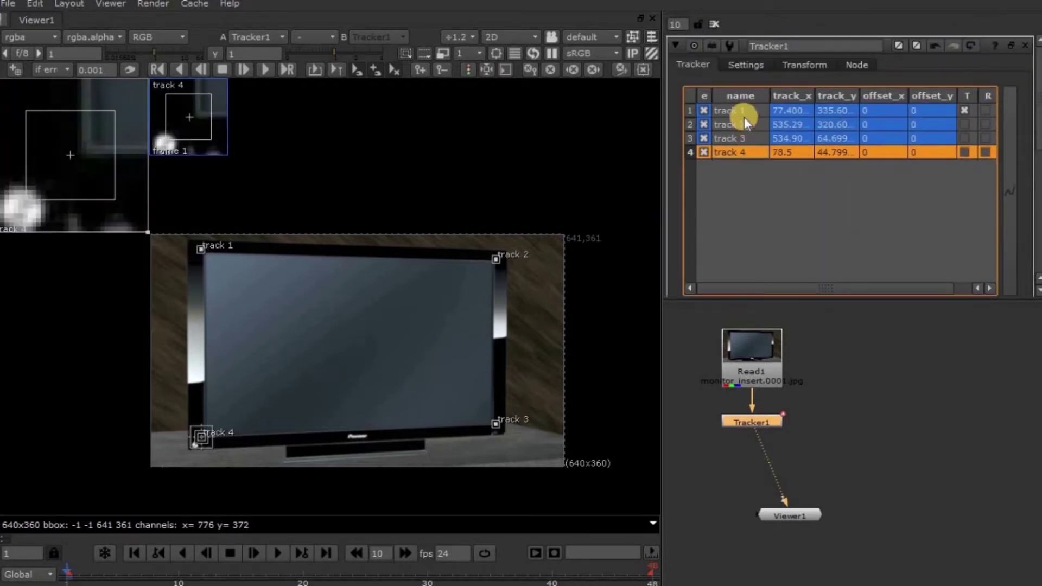
{"action": "left_click", "coordinate": [743, 112]}
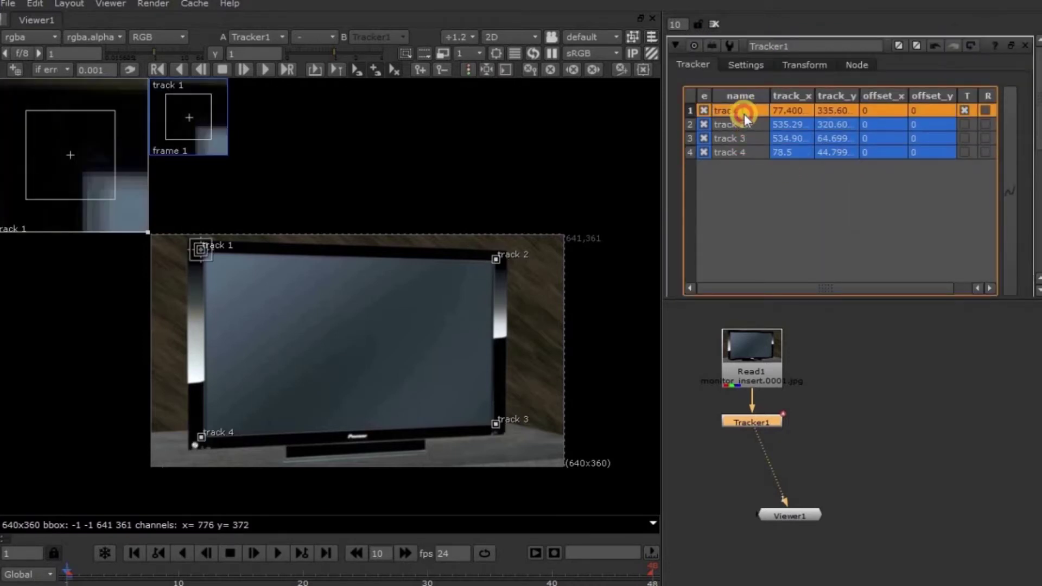
{"action": "left_click", "coordinate": [745, 154], "text": "shift"}
{"action": "scroll", "coordinate": [754, 196], "scroll_direction": "down", "scroll_amount": 3}
{"action": "scroll", "coordinate": [742, 163], "scroll_direction": "up", "scroll_amount": 3}
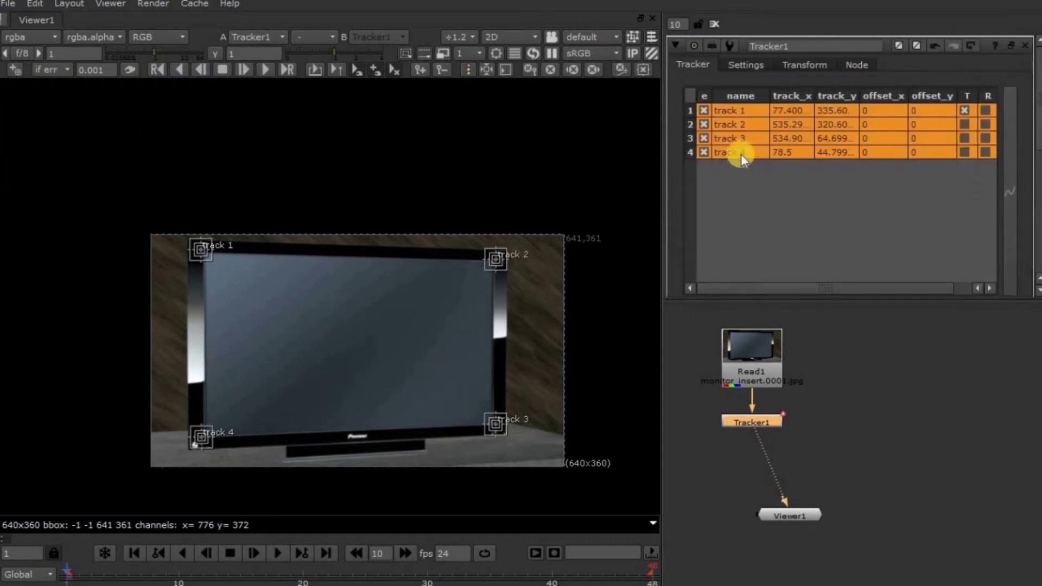
{"action": "left_click", "coordinate": [265, 70]}
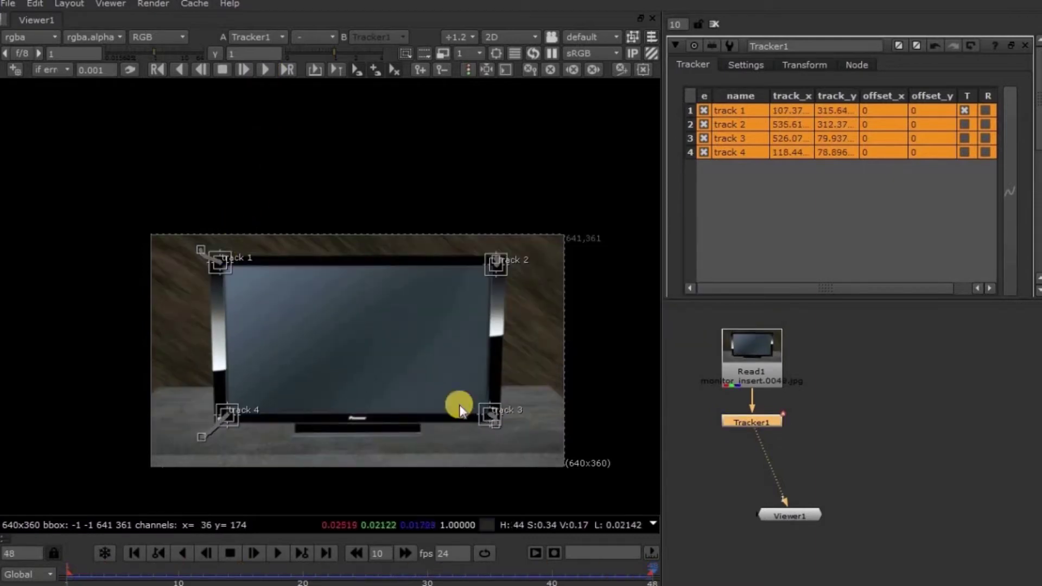
Read in the still image Mystical-Forest-1280x800.jpg as an unconnected node and place it beside the monitor footage node
{"action": "left_click", "coordinate": [866, 398]}
{"action": "key", "text": "r"}
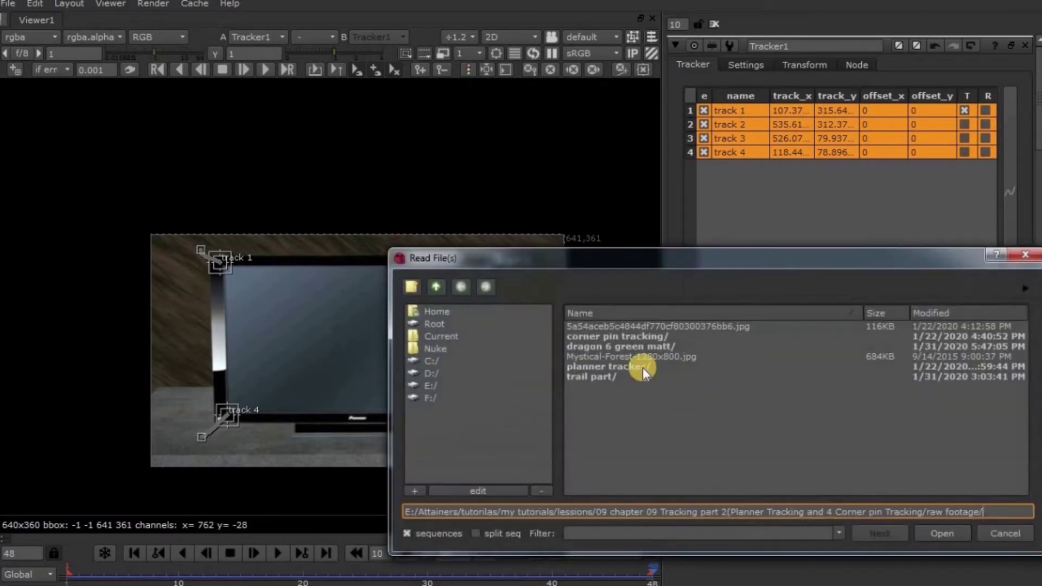
{"action": "left_click", "coordinate": [637, 356]}
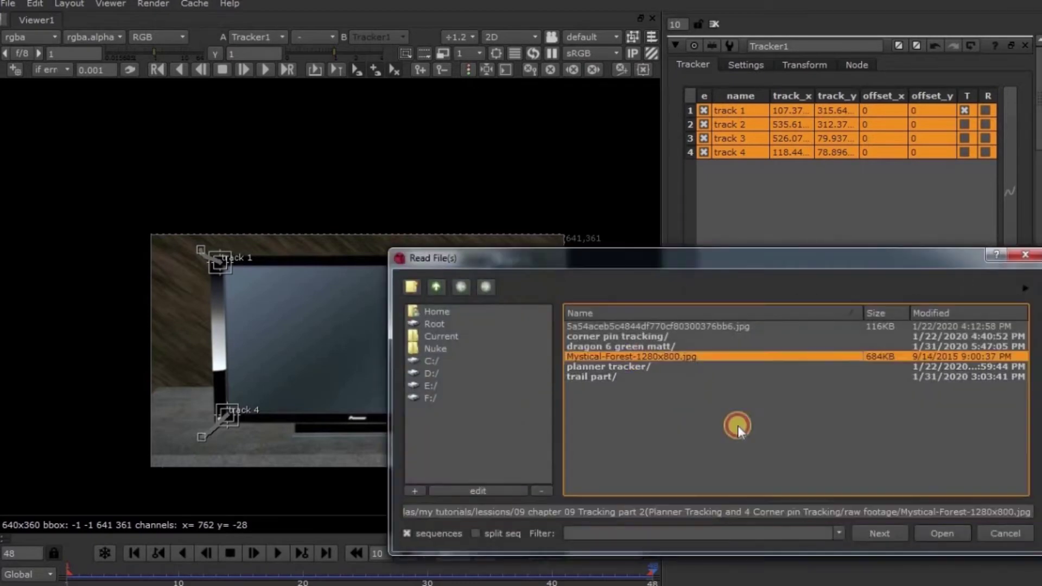
{"action": "left_click", "coordinate": [953, 533]}
{"action": "left_click_drag", "start_coordinate": [874, 395], "coordinate": [895, 343]}
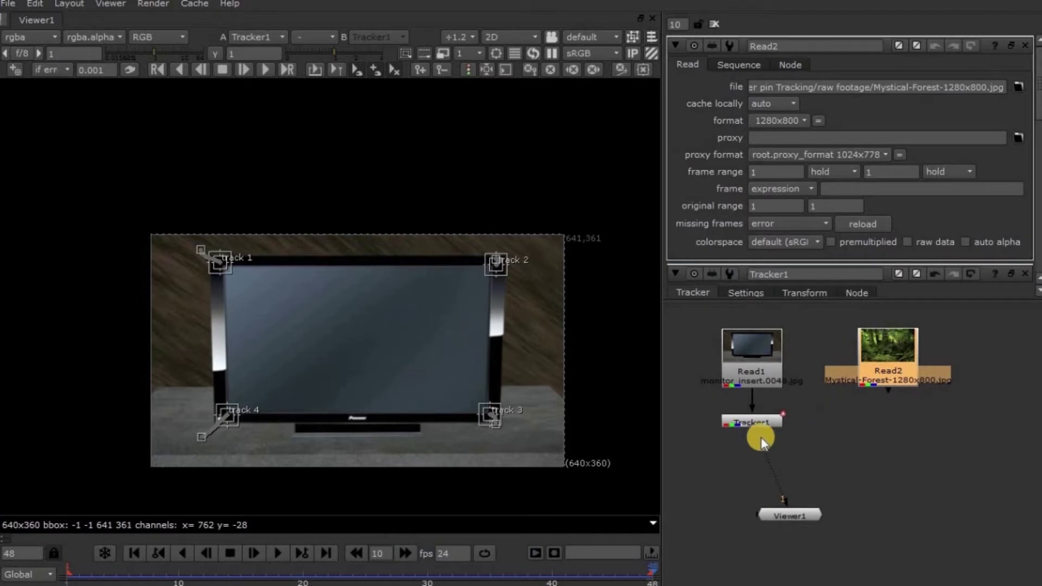
Export the tracker's data as a CornerPin2D (use current frame) node and place it below the forest image node
{"action": "double_click", "coordinate": [760, 419]}
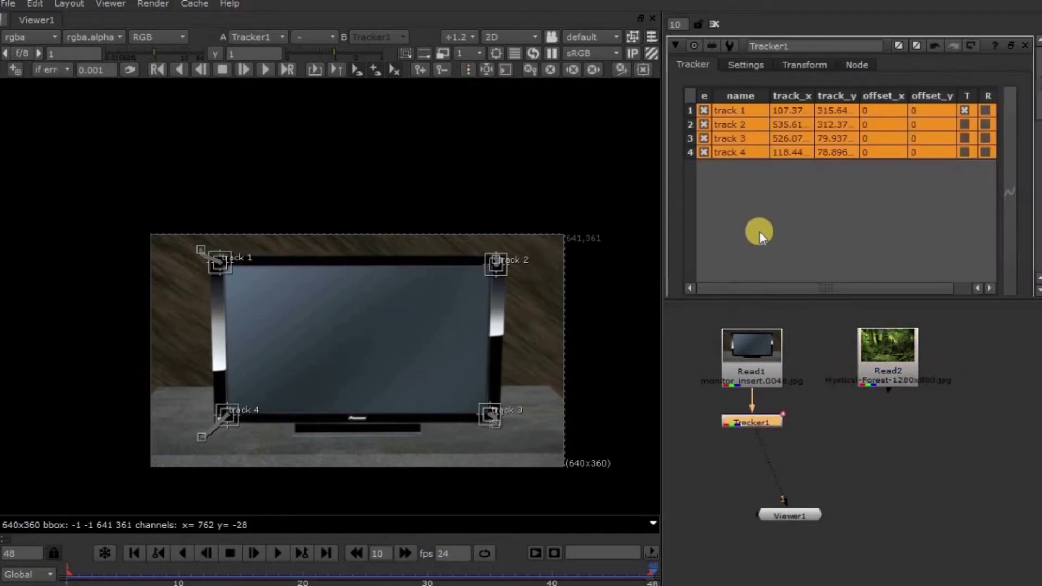
{"action": "scroll", "coordinate": [759, 231], "scroll_direction": "down", "scroll_amount": 2}
{"action": "scroll", "coordinate": [763, 205], "scroll_direction": "down", "scroll_amount": 4}
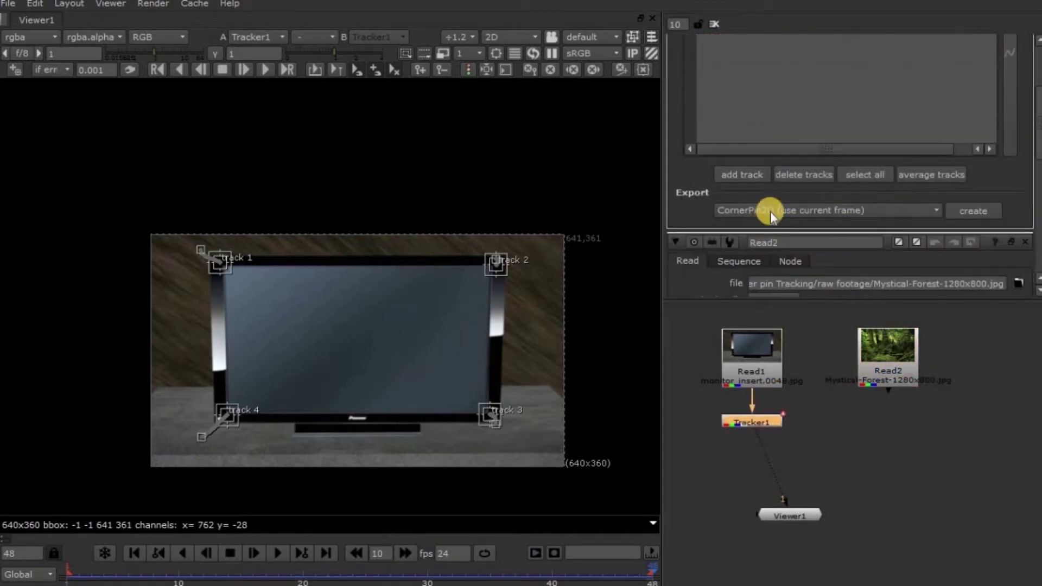
{"action": "left_click", "coordinate": [770, 210]}
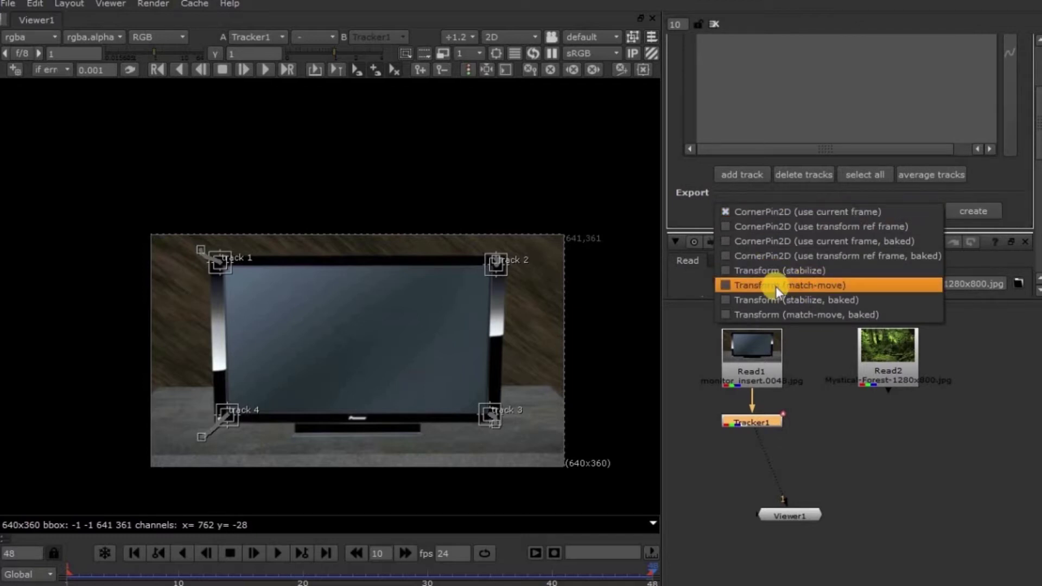
{"action": "left_click", "coordinate": [776, 213]}
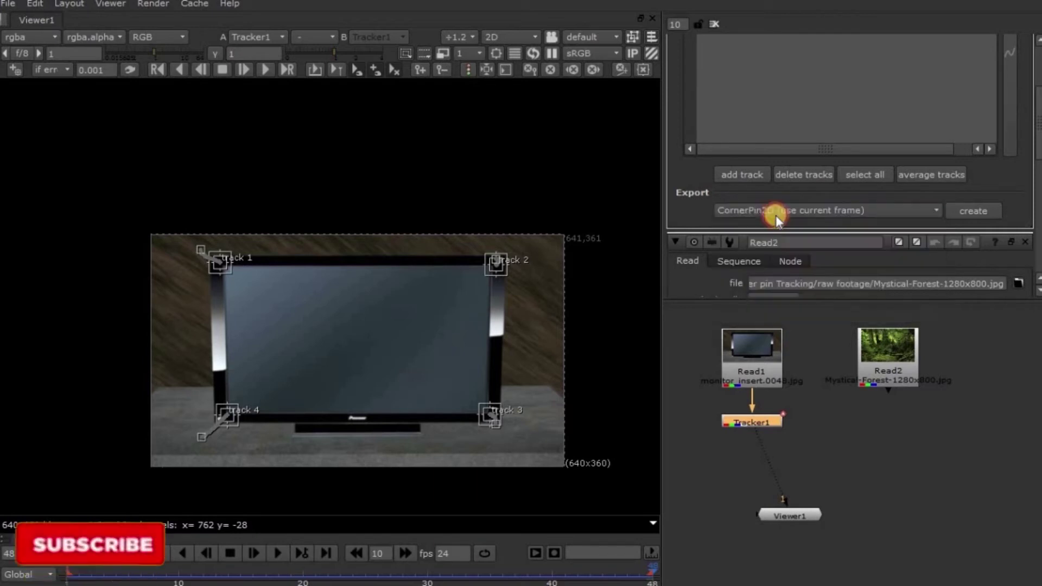
{"action": "left_click", "coordinate": [972, 210]}
{"action": "left_click", "coordinate": [840, 452]}
{"action": "mouse_move", "coordinate": [840, 452]}
{"action": "left_mouse_down"}
{"action": "mouse_move", "coordinate": [862, 438]}
{"action": "mouse_move", "coordinate": [853, 446]}
{"action": "left_mouse_up"}
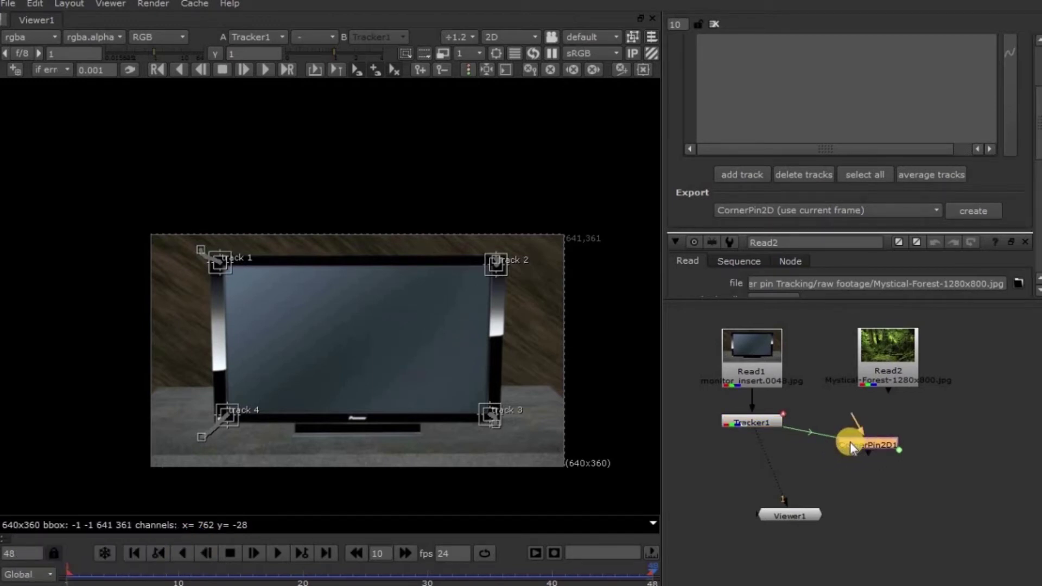
Compare the corner pin's to1 to to4 coordinates with the positions of the four tracks in the tracker
{"action": "scroll", "coordinate": [850, 442], "scroll_direction": "up", "scroll_amount": 3}
{"action": "middle_click_drag", "start_coordinate": [777, 442], "coordinate": [805, 448]}
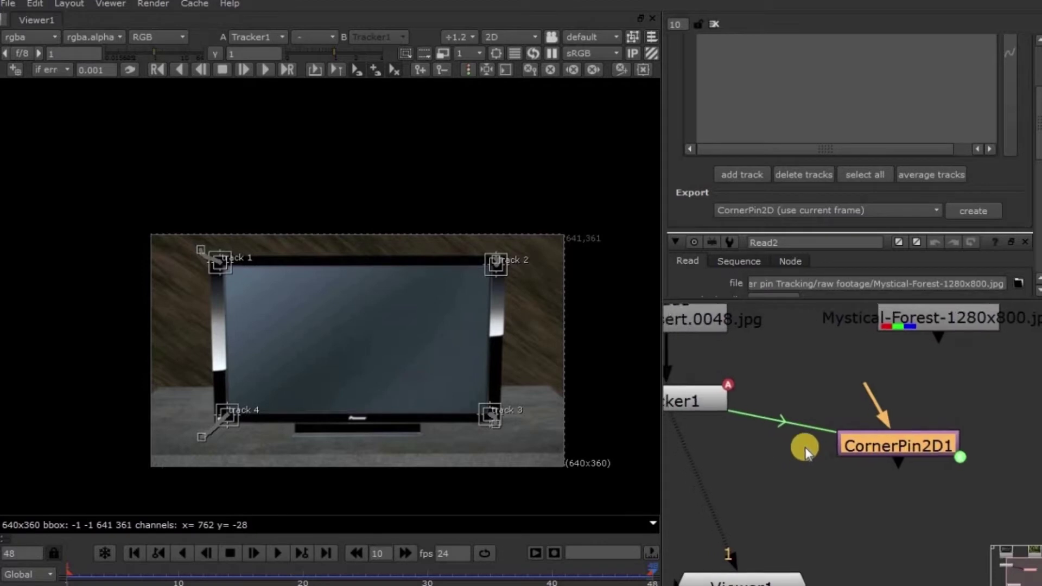
{"action": "scroll", "coordinate": [815, 464], "scroll_direction": "up", "scroll_amount": 2}
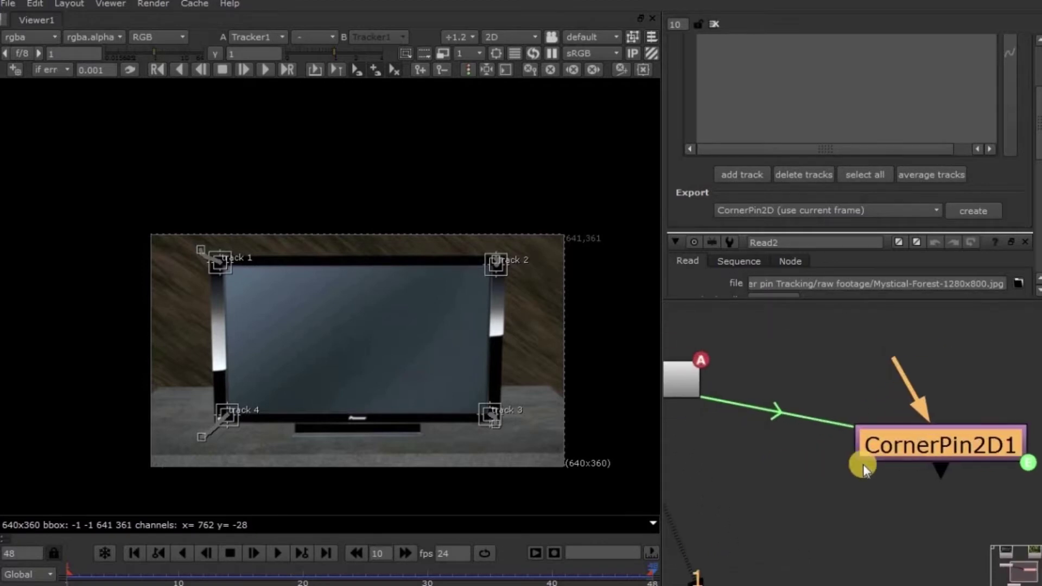
{"action": "double_click", "coordinate": [928, 434]}
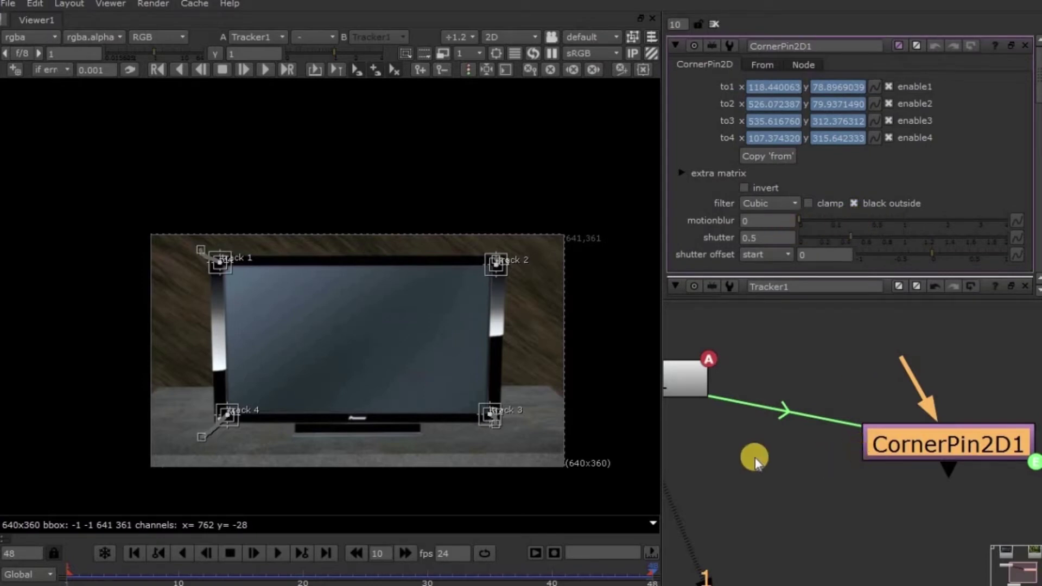
{"action": "double_click", "coordinate": [684, 379]}
{"action": "scroll", "coordinate": [751, 427], "scroll_direction": "down", "scroll_amount": 2}
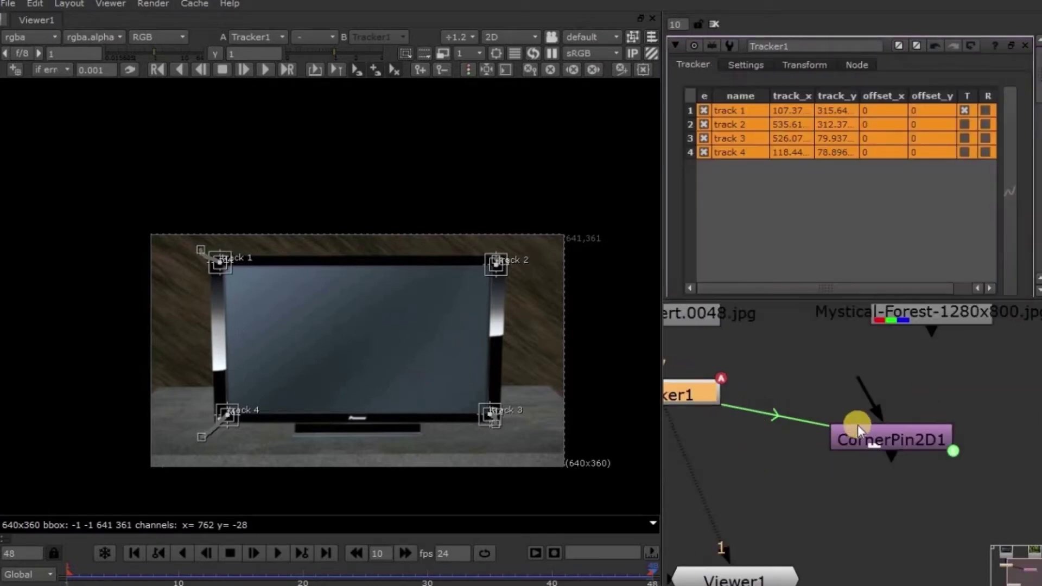
{"action": "double_click", "coordinate": [866, 439]}
{"action": "scroll", "coordinate": [790, 438], "scroll_direction": "down", "scroll_amount": 3}
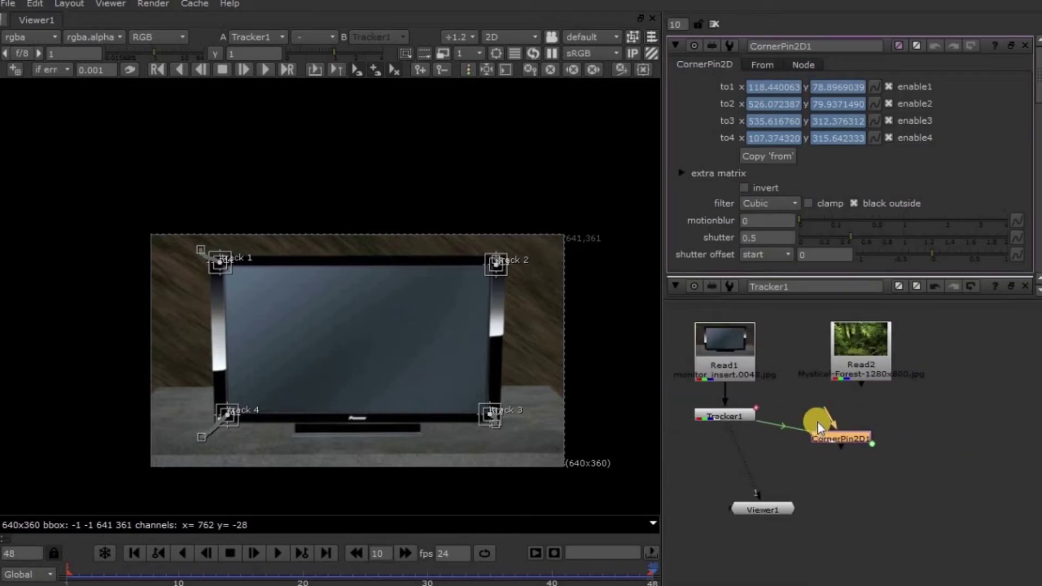
Feed the forest image into the corner pin and connect the A input of a new Merge node to the corner pin
{"action": "left_click_drag", "start_coordinate": [868, 353], "coordinate": [867, 356]}
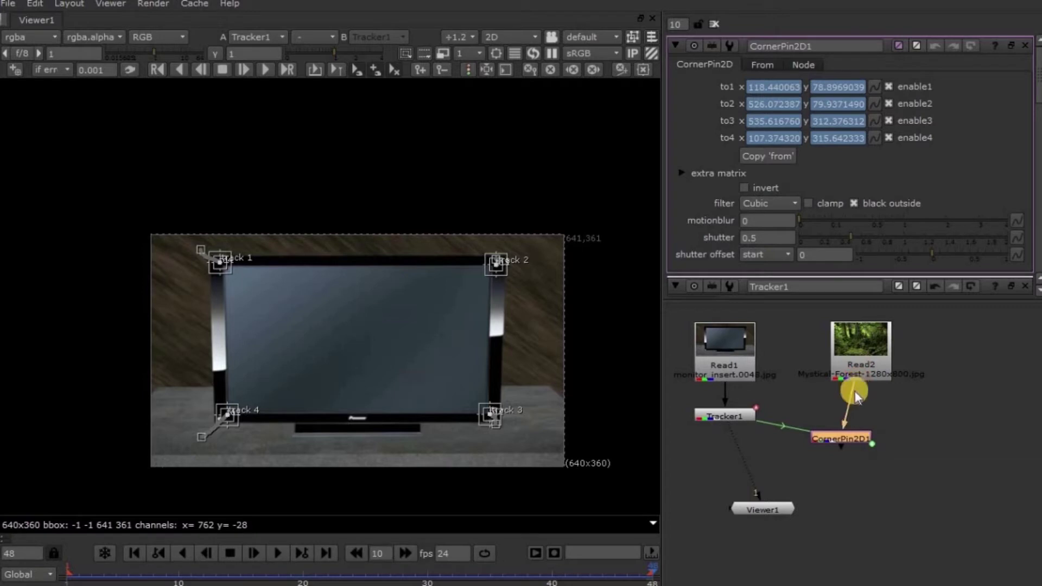
{"action": "left_click", "coordinate": [868, 507]}
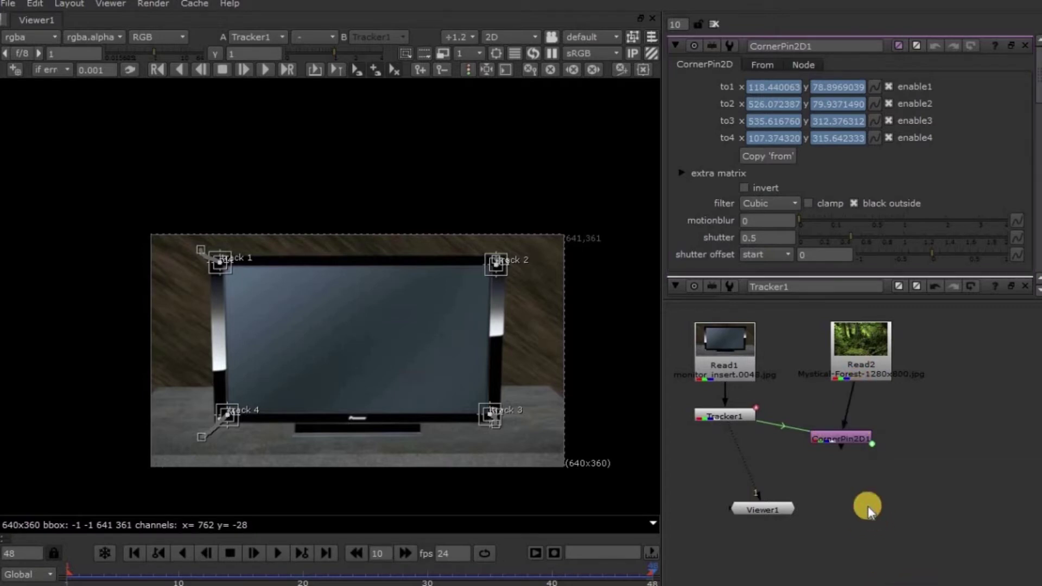
{"action": "key", "text": "m"}
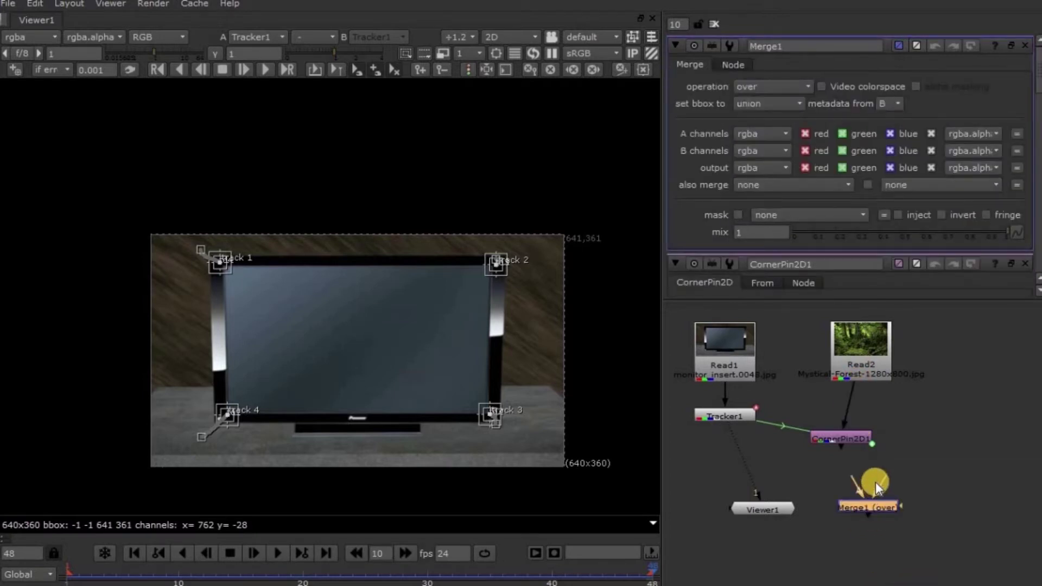
{"action": "left_click_drag", "start_coordinate": [874, 482], "coordinate": [851, 431]}
{"action": "left_click_drag", "start_coordinate": [851, 476], "coordinate": [845, 436]}
Connect the Merge's B input to the monitor footage and view the Merge, placing it directly below the footage with the tracker moved aside
{"action": "left_click_drag", "start_coordinate": [762, 510], "coordinate": [738, 537]}
{"action": "left_click_drag", "start_coordinate": [881, 484], "coordinate": [717, 366]}
{"action": "left_click_drag", "start_coordinate": [834, 509], "coordinate": [751, 510]}
{"action": "left_click", "coordinate": [801, 510]}
{"action": "left_click_drag", "start_coordinate": [740, 414], "coordinate": [809, 404]}
{"action": "left_click_drag", "start_coordinate": [783, 494], "coordinate": [732, 427]}
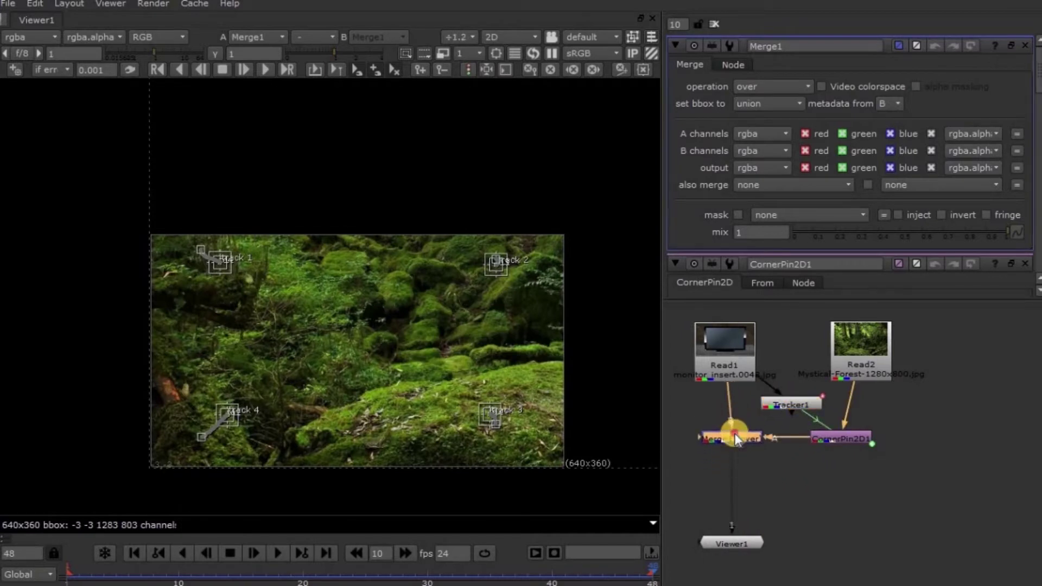
Tidy the node layout: corner pin under the forest image, tracker beside it, Merge and Viewer lower down
{"action": "left_click_drag", "start_coordinate": [836, 440], "coordinate": [855, 437]}
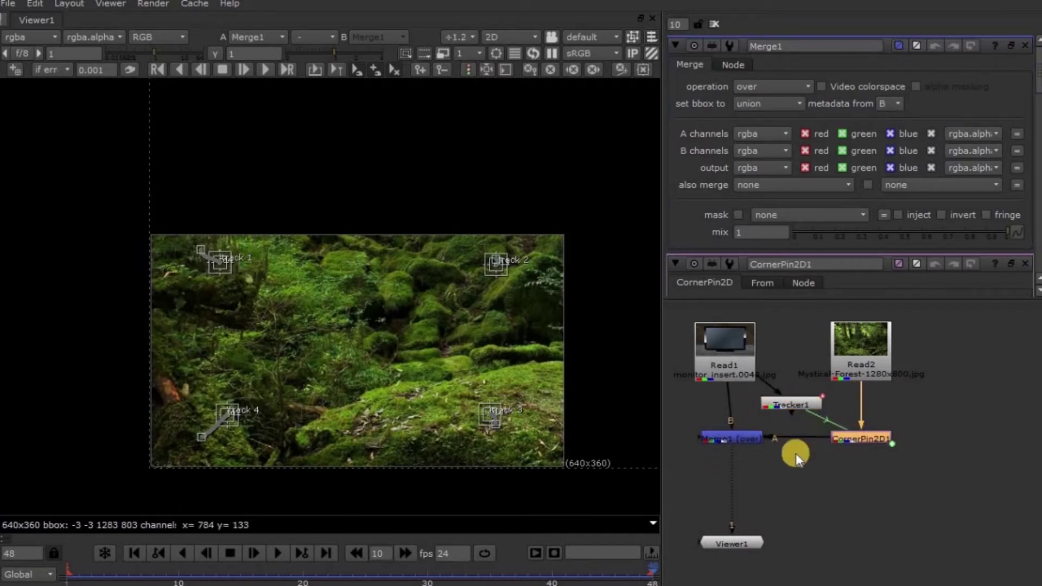
{"action": "left_click_drag", "start_coordinate": [735, 440], "coordinate": [733, 485]}
{"action": "left_click_drag", "start_coordinate": [751, 552], "coordinate": [816, 568]}
{"action": "left_click_drag", "start_coordinate": [788, 405], "coordinate": [766, 426]}
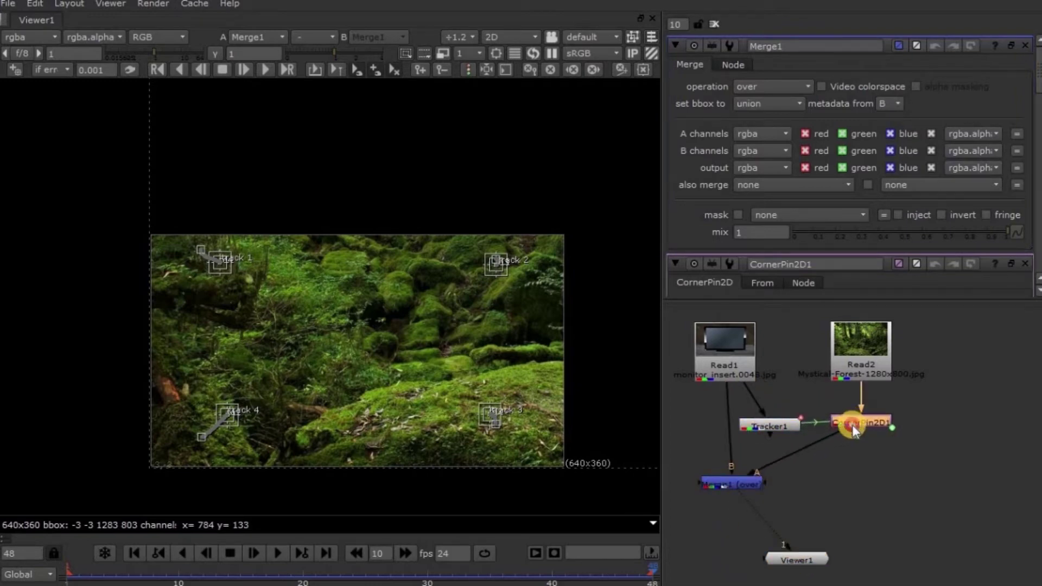
Insert a Transform between the forest image and the corner pin, scaled to about 0.278 and translated to x -316, y -202
{"action": "left_click_drag", "start_coordinate": [851, 350], "coordinate": [853, 332]}
{"action": "key", "text": "t"}
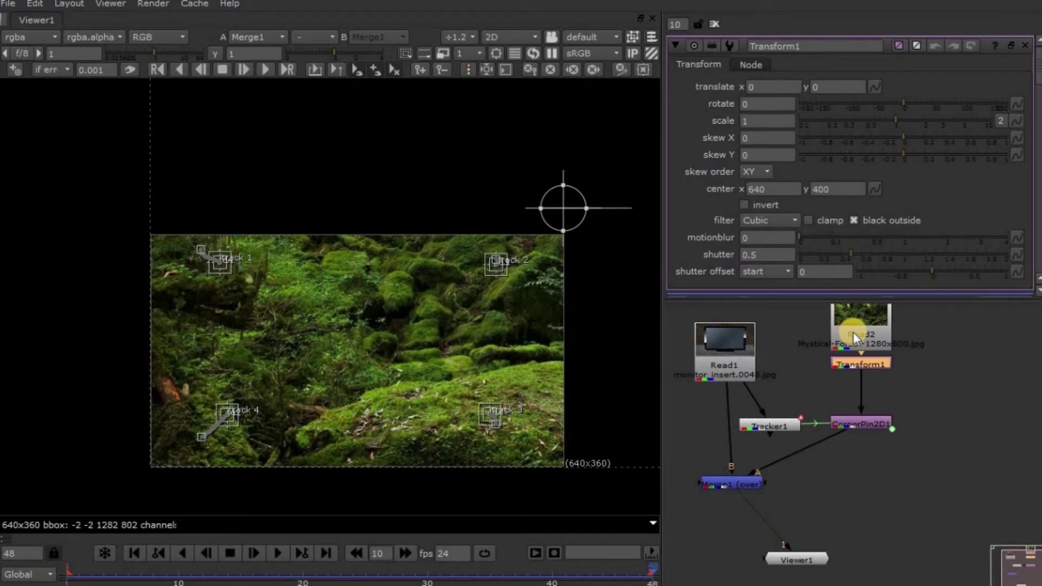
{"action": "left_click_drag", "start_coordinate": [574, 186], "coordinate": [359, 338]}
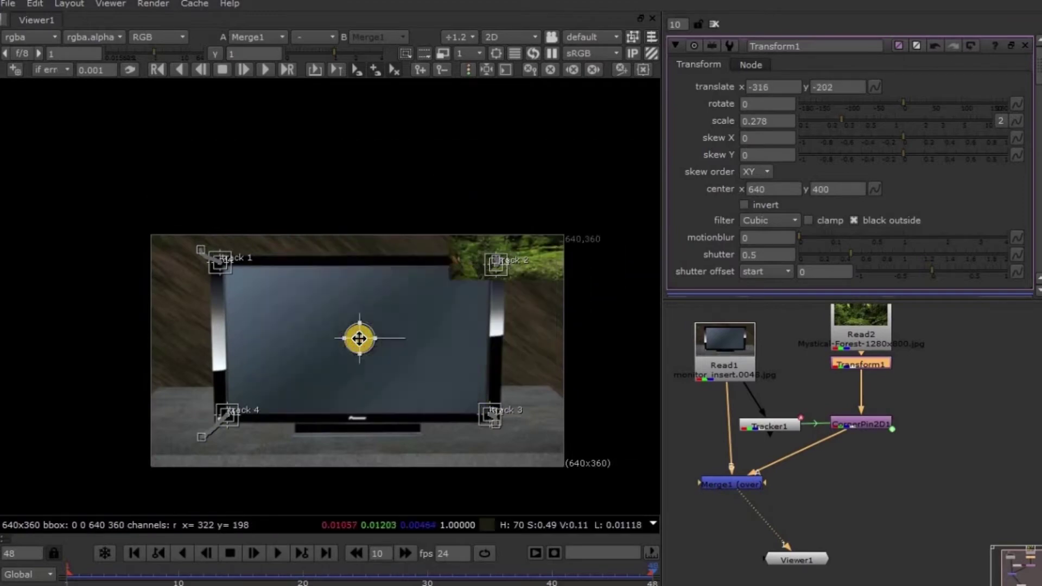
Enlarge the forest image on the TV screen to a scale of about 0.294, then stretch its width to about 0.335
{"action": "scroll", "coordinate": [356, 330], "scroll_direction": "up", "scroll_amount": 2}
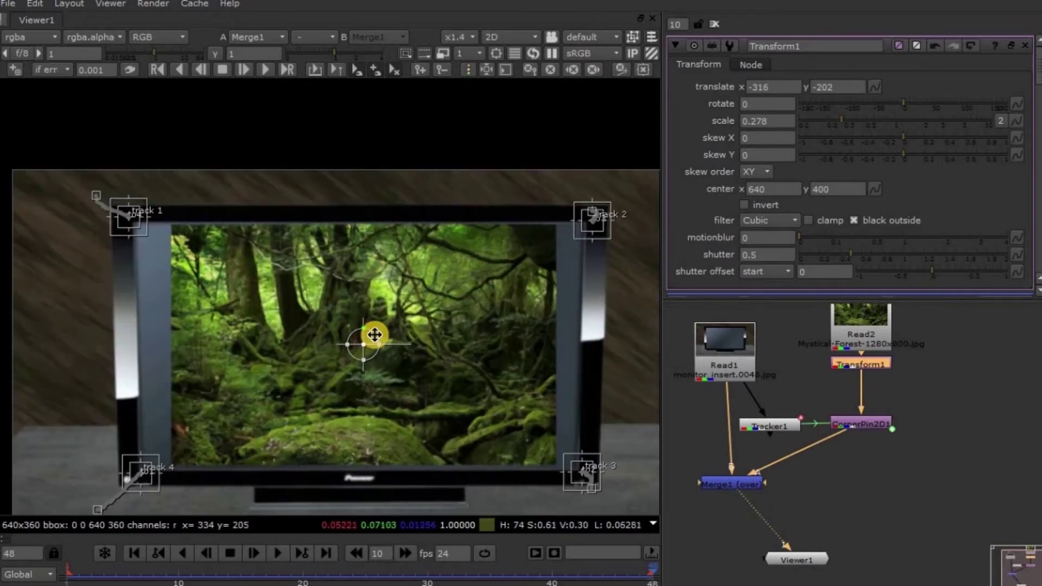
{"action": "scroll", "coordinate": [375, 334], "scroll_direction": "up", "scroll_amount": 6}
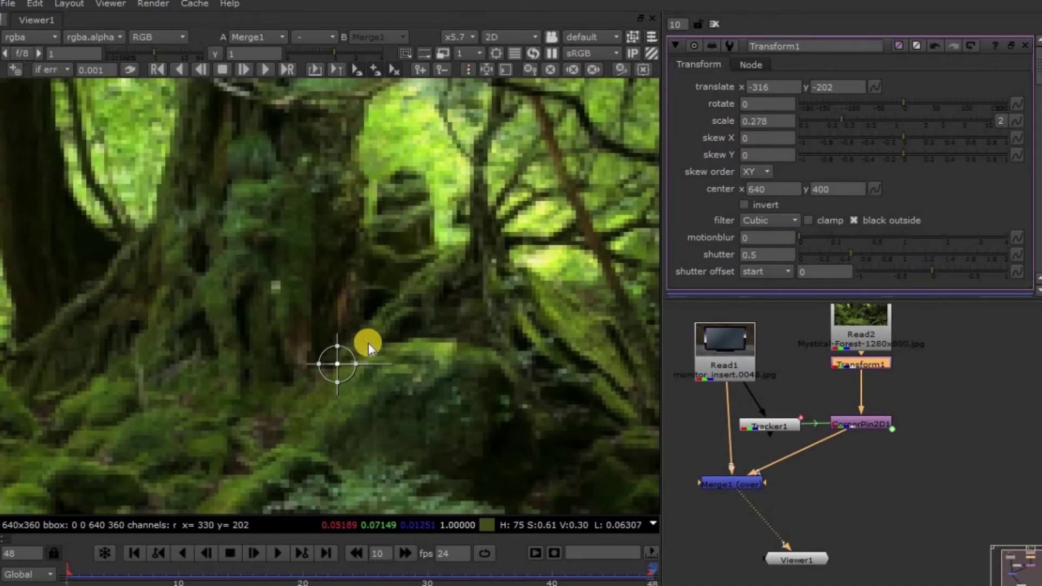
{"action": "left_click_drag", "start_coordinate": [349, 349], "coordinate": [350, 348]}
{"action": "scroll", "coordinate": [350, 347], "scroll_direction": "down", "scroll_amount": 5}
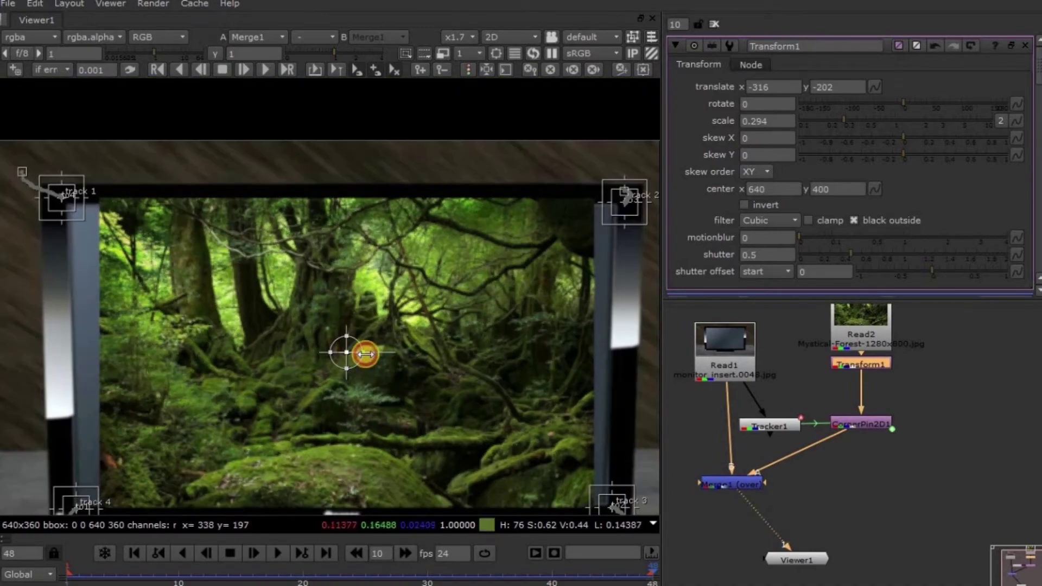
{"action": "left_click_drag", "start_coordinate": [367, 354], "coordinate": [407, 351]}
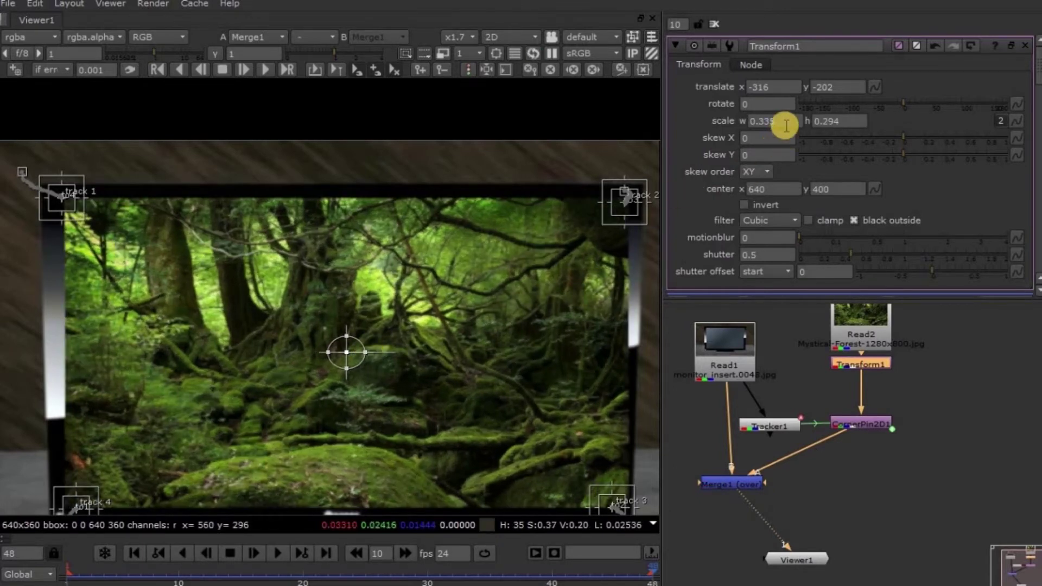
Set the forest Transform's scale width to 0.33
{"action": "left_click_drag", "start_coordinate": [785, 125], "coordinate": [764, 122]}
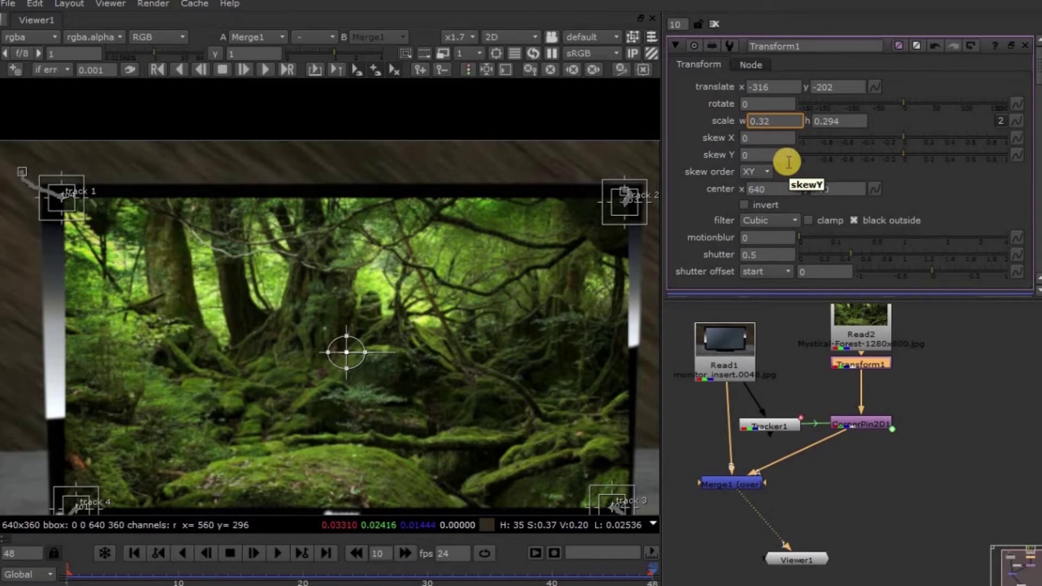
{"action": "type", "text": "2"}
{"action": "key", "text": "Return"}
{"action": "left_click", "coordinate": [770, 120]}
{"action": "key", "text": "ctrl+z"}
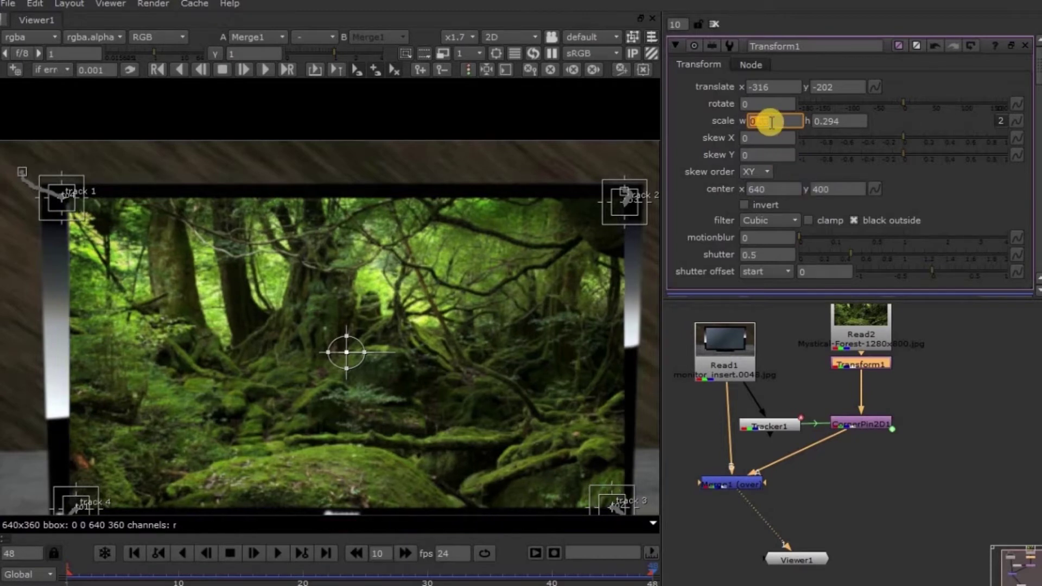
Set the forest Transform's x translation to -320
{"action": "left_click", "coordinate": [777, 89]}
{"action": "key", "text": "BackSpace"}
{"action": "key", "text": "BackSpace"}
{"action": "type", "text": "20"}
{"action": "key", "text": "Return"}
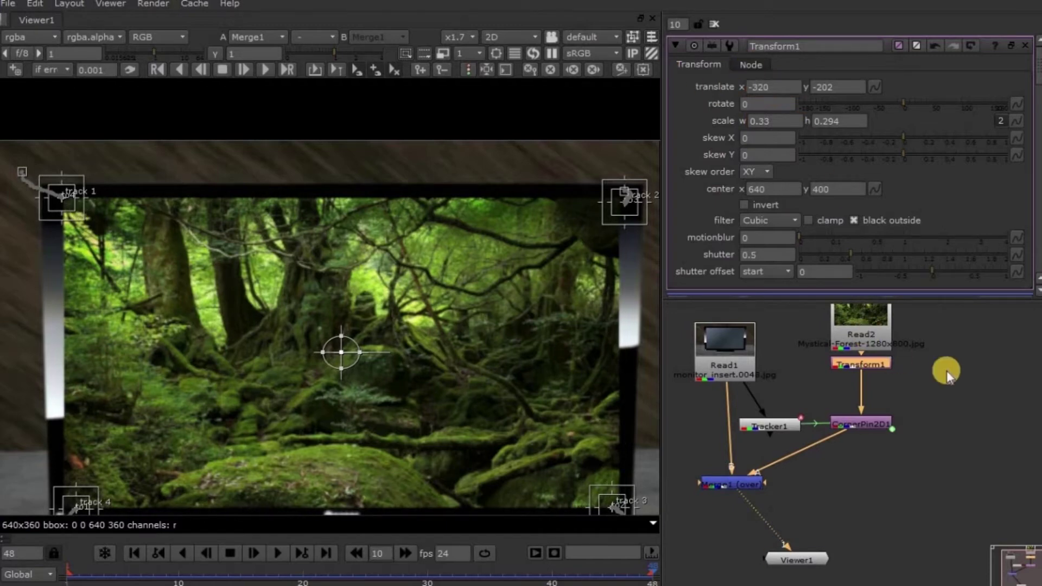
Play back the composite to check how the forest image follows the TV, and stop at frame 23
{"action": "left_click", "coordinate": [895, 358]}
{"action": "scroll", "coordinate": [334, 374], "scroll_direction": "down", "scroll_amount": 3}
{"action": "middle_click_drag", "start_coordinate": [104, 395], "coordinate": [89, 302]}
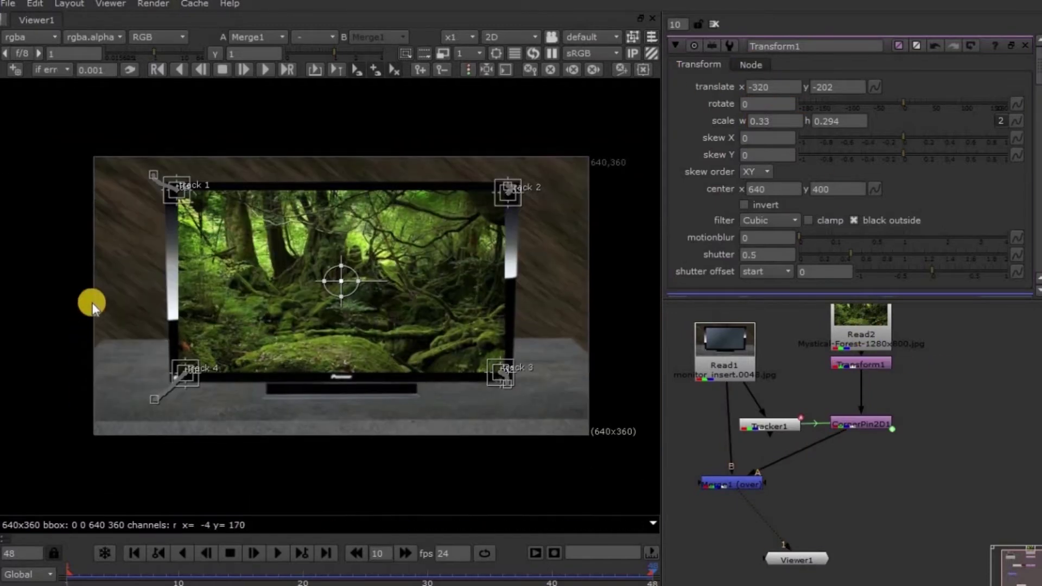
{"action": "scroll", "coordinate": [279, 414], "scroll_direction": "down", "scroll_amount": 2}
{"action": "scroll", "coordinate": [279, 443], "scroll_direction": "up", "scroll_amount": 1}
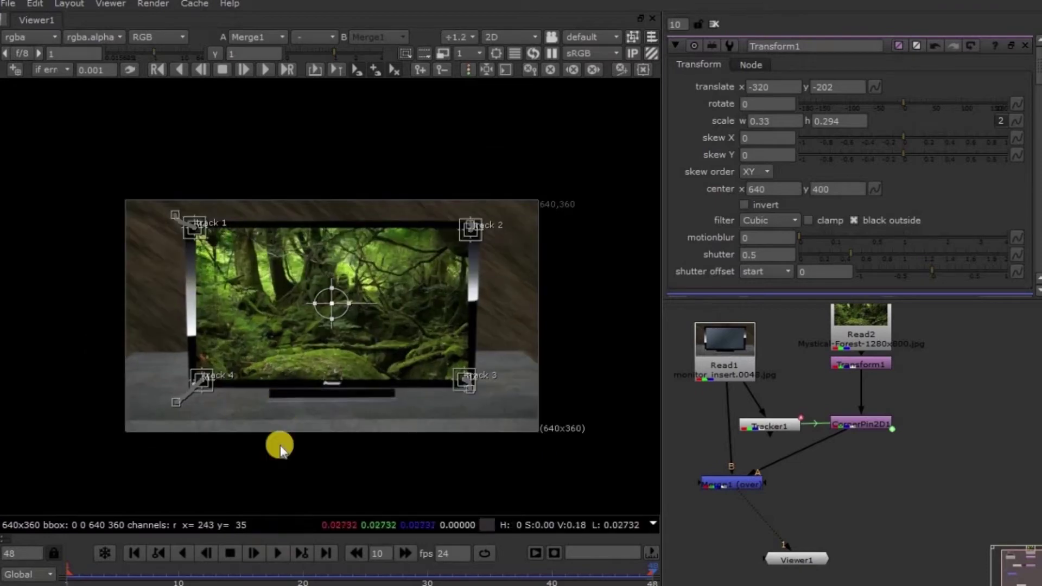
{"action": "left_click", "coordinate": [277, 553]}
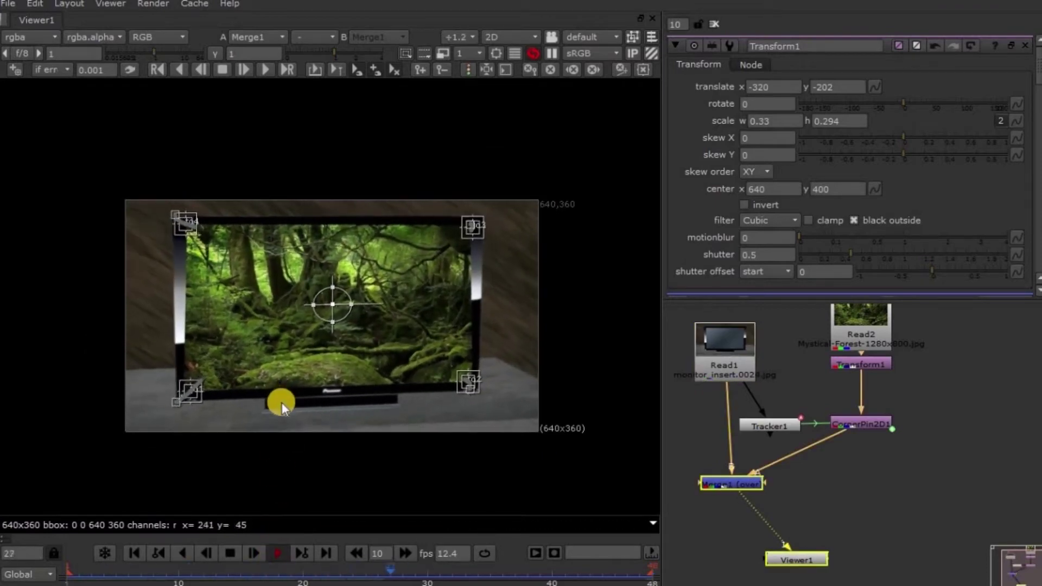
{"action": "left_click", "coordinate": [246, 553]}
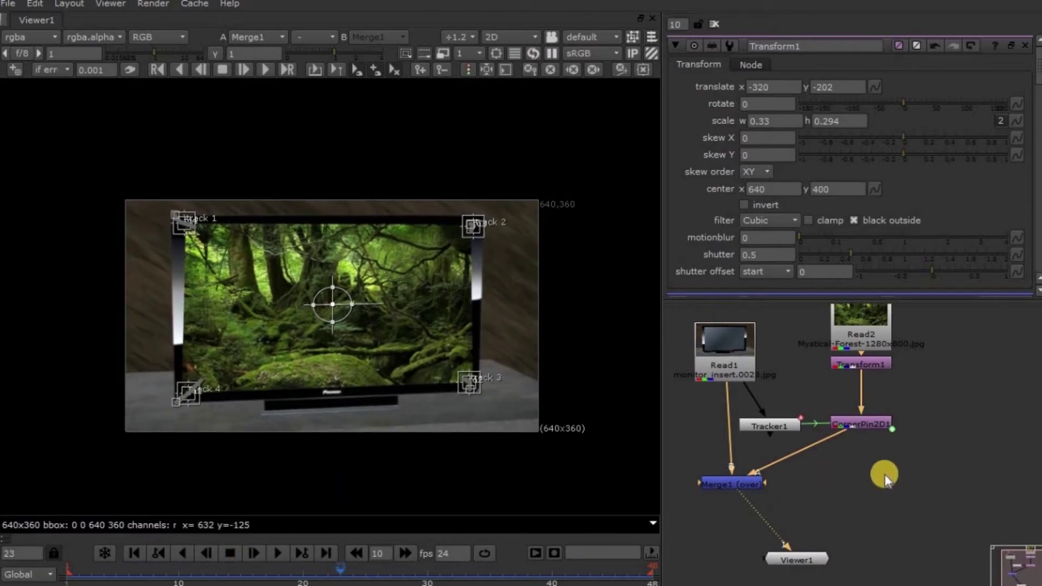
Read in the green-screen sequence dra###.tga from the dragon 6 green matt folder and place it beside the forest image node
{"action": "middle_click_drag", "start_coordinate": [862, 450], "coordinate": [752, 493]}
{"action": "key", "text": "r"}
{"action": "left_click", "coordinate": [581, 326]}
{"action": "left_click", "coordinate": [934, 528]}
{"action": "left_click_drag", "start_coordinate": [808, 412], "coordinate": [828, 360]}
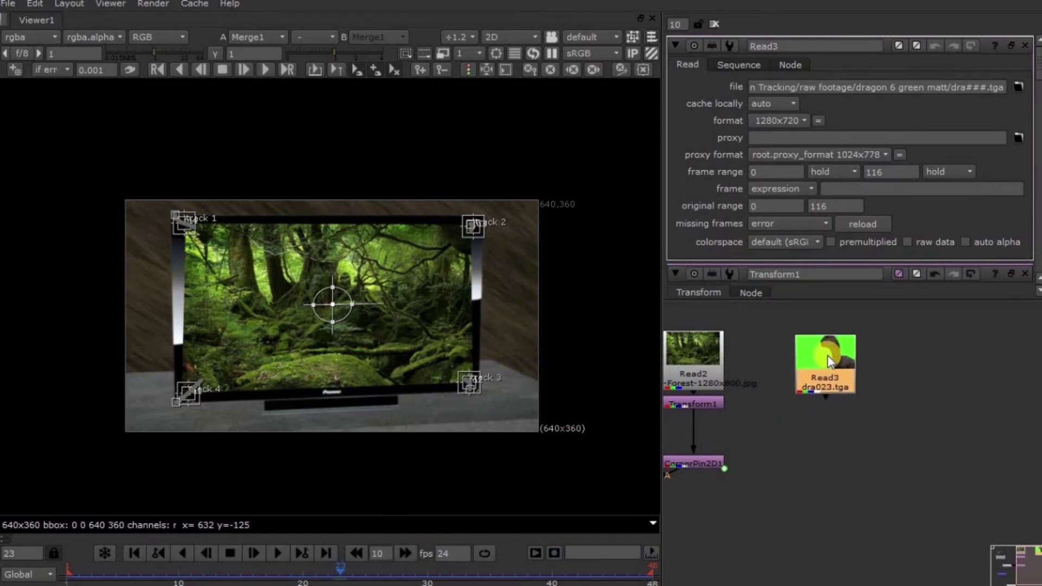
Add a Transform node after the dragon sequence and show it in the viewer
{"action": "key", "text": "t"}
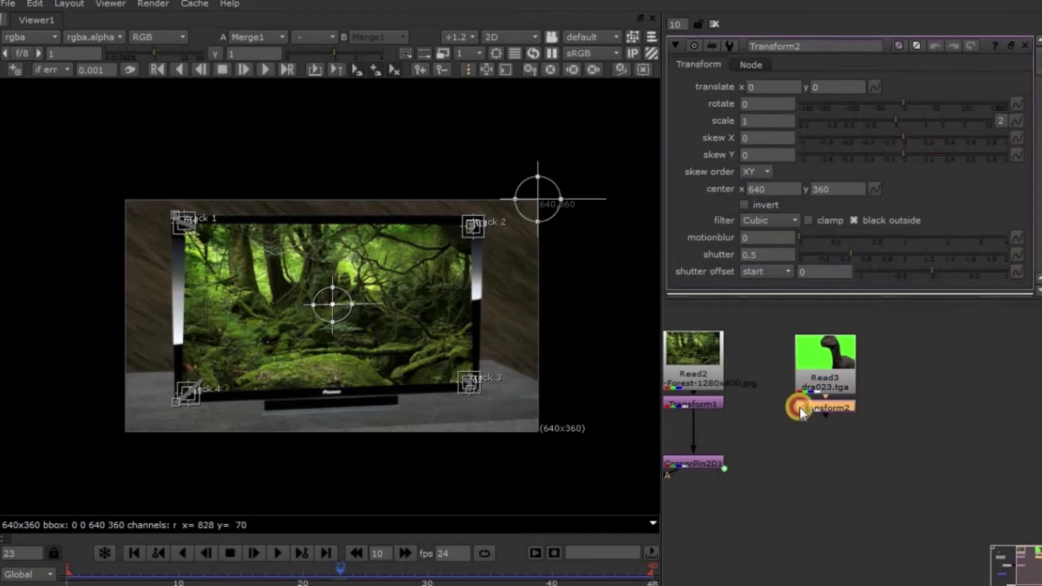
{"action": "key", "text": "1"}
{"action": "left_click", "coordinate": [833, 410]}
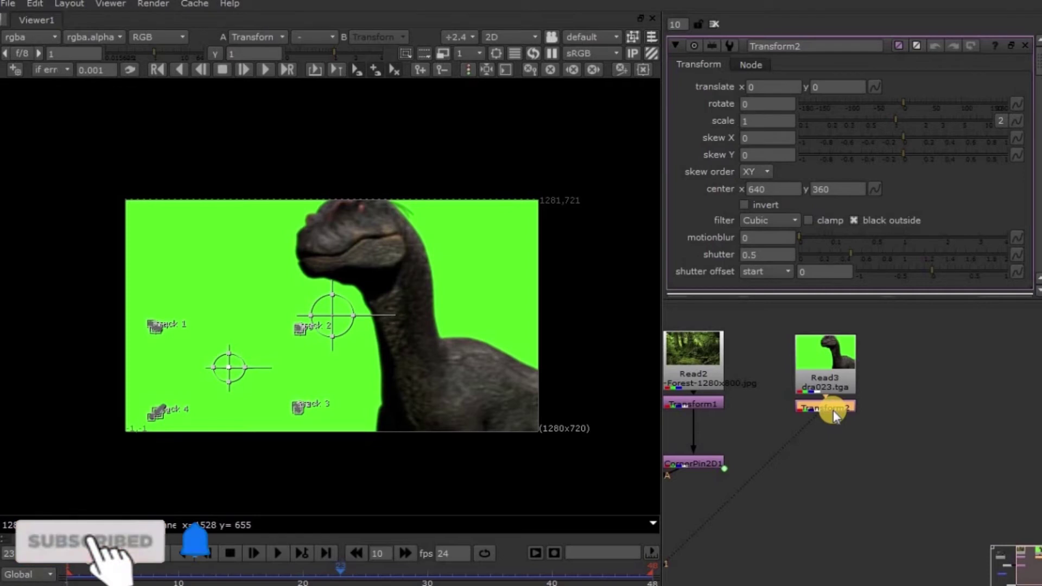
Add a Keylight node after the dragon sequence's Transform
{"action": "key", "text": "Tab"}
{"action": "type", "text": "k"}
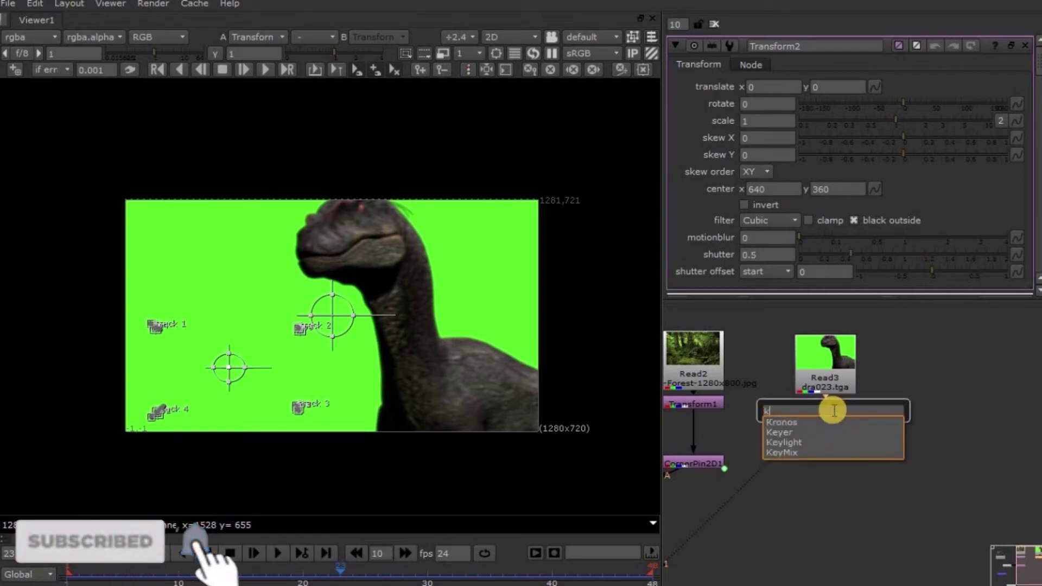
{"action": "type", "text": "ey"}
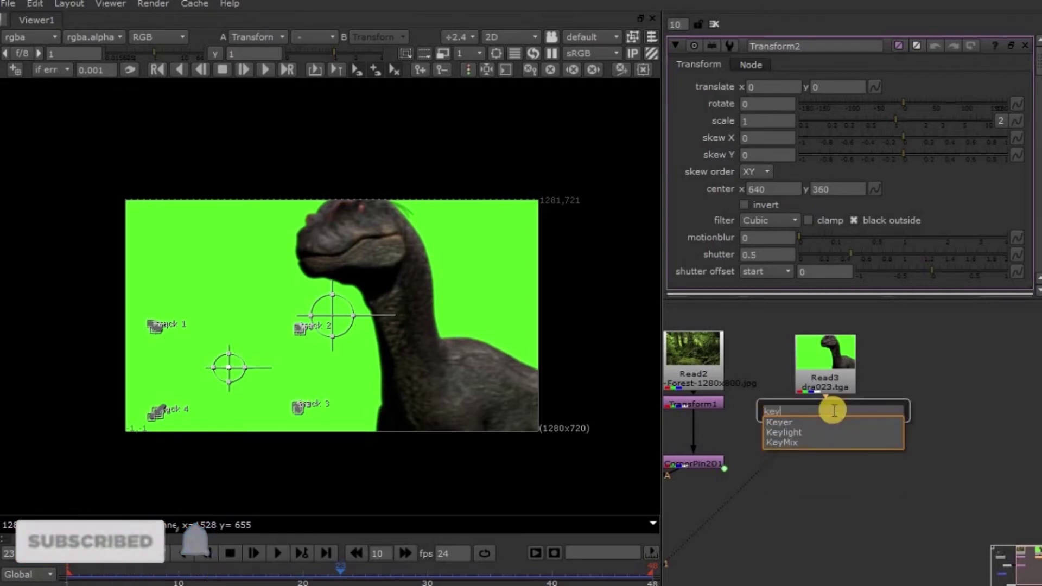
{"action": "left_click", "coordinate": [793, 432]}
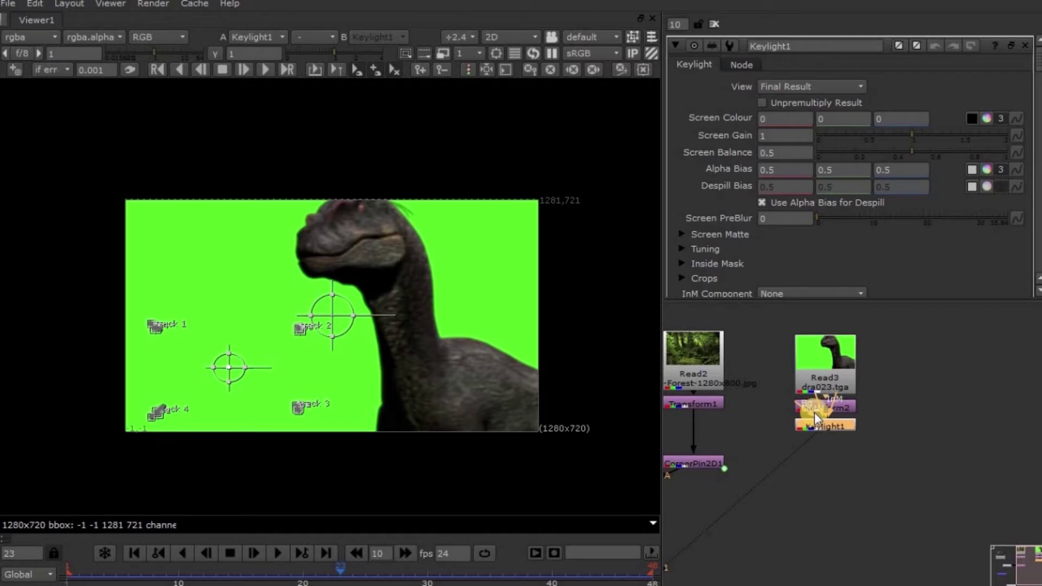
Sample the green backdrop as Keylight1's Screen Colour and show the alpha channel in the viewer
{"action": "left_click", "coordinate": [975, 118]}
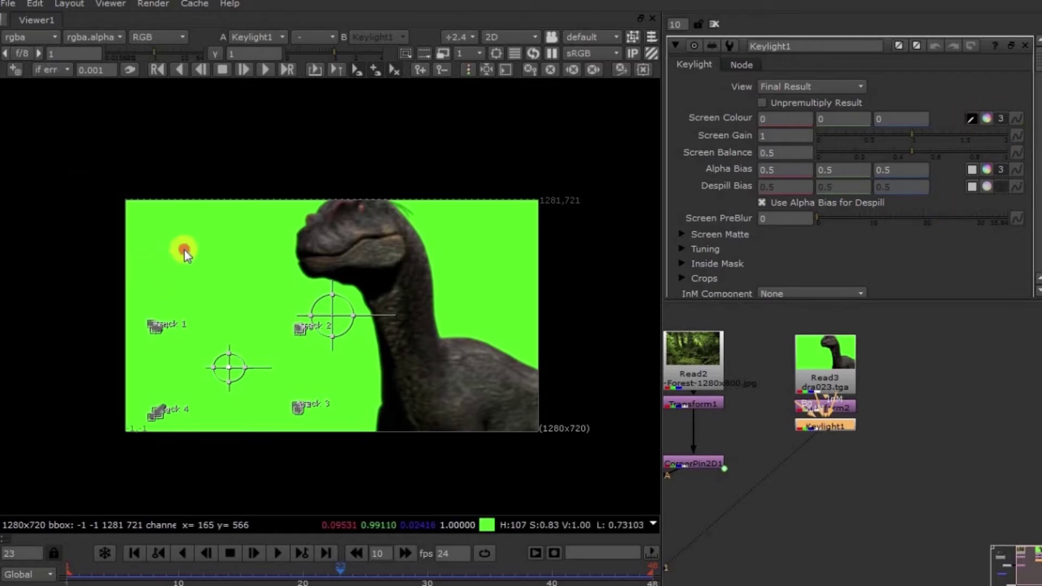
{"action": "left_click", "coordinate": [184, 249], "text": "ctrl"}
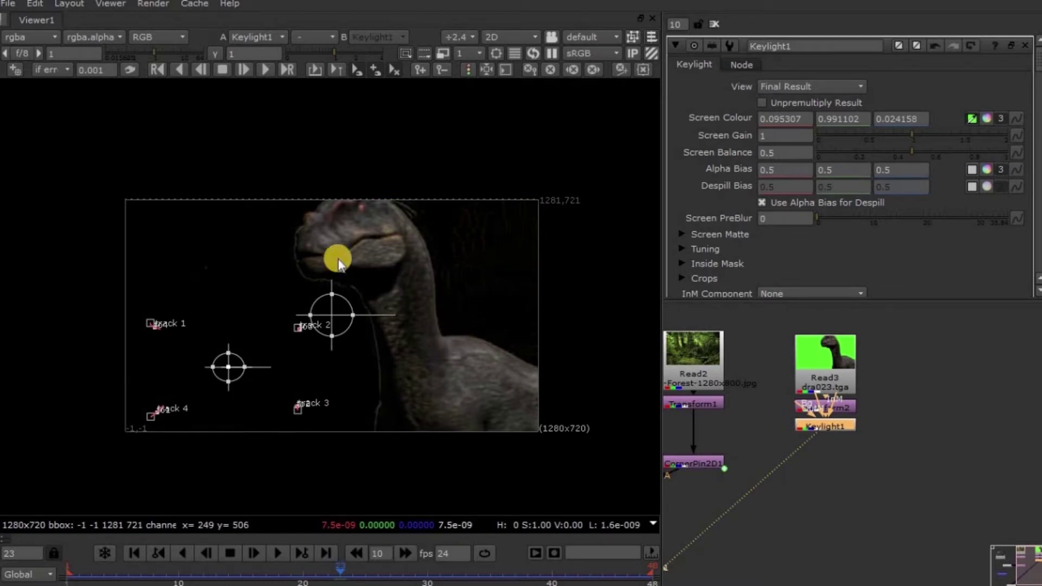
{"action": "key", "text": "a"}
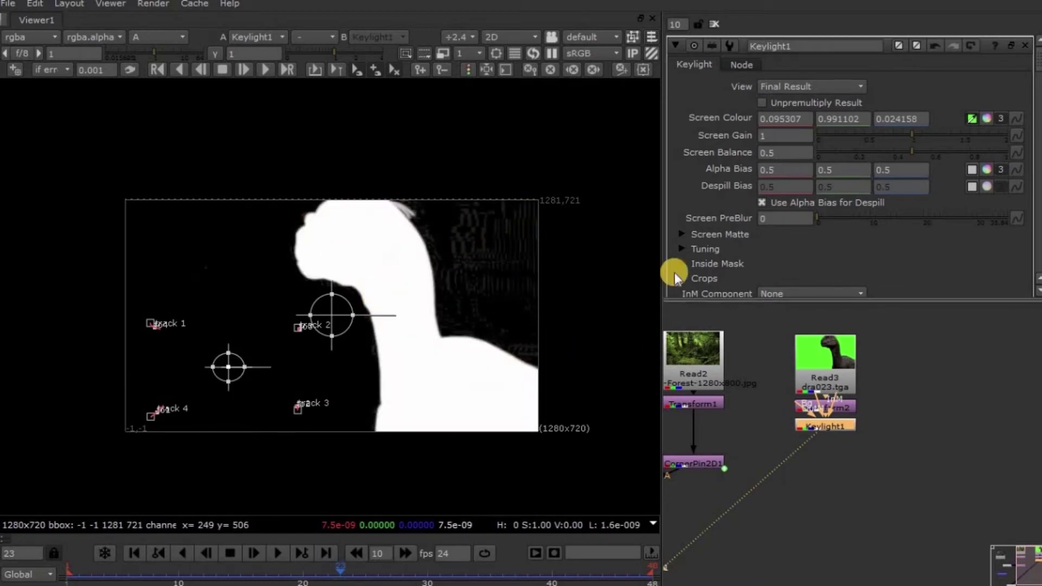
In Keylight1's Screen Matte settings, set Clip Black to 0.1 and Screen Softness to 1.6
{"action": "left_click", "coordinate": [681, 234]}
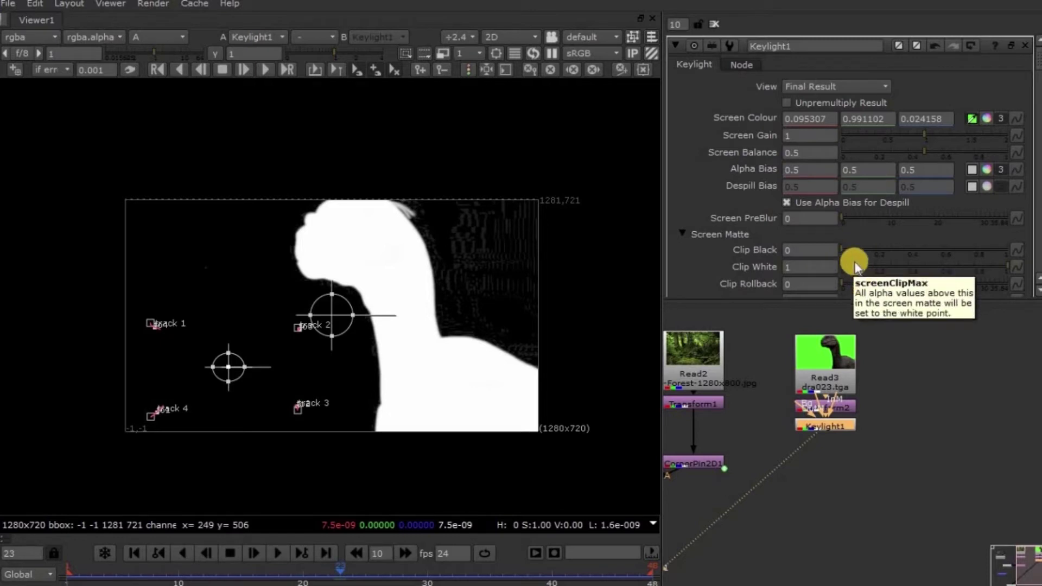
{"action": "left_click_drag", "start_coordinate": [844, 249], "coordinate": [858, 248]}
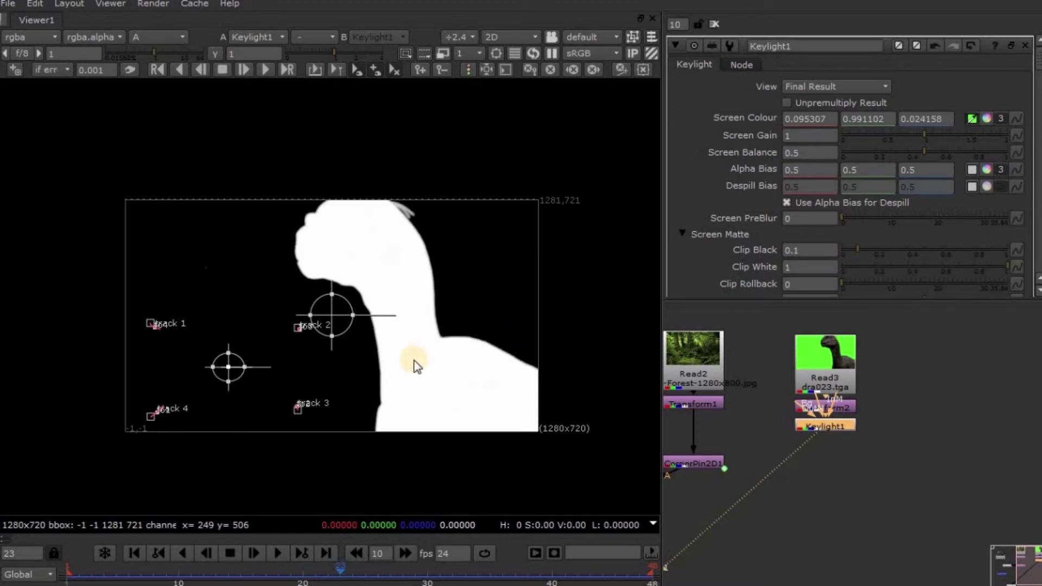
{"action": "scroll", "coordinate": [417, 367], "scroll_direction": "up", "scroll_amount": 3}
{"action": "scroll", "coordinate": [384, 384], "scroll_direction": "up", "scroll_amount": 6}
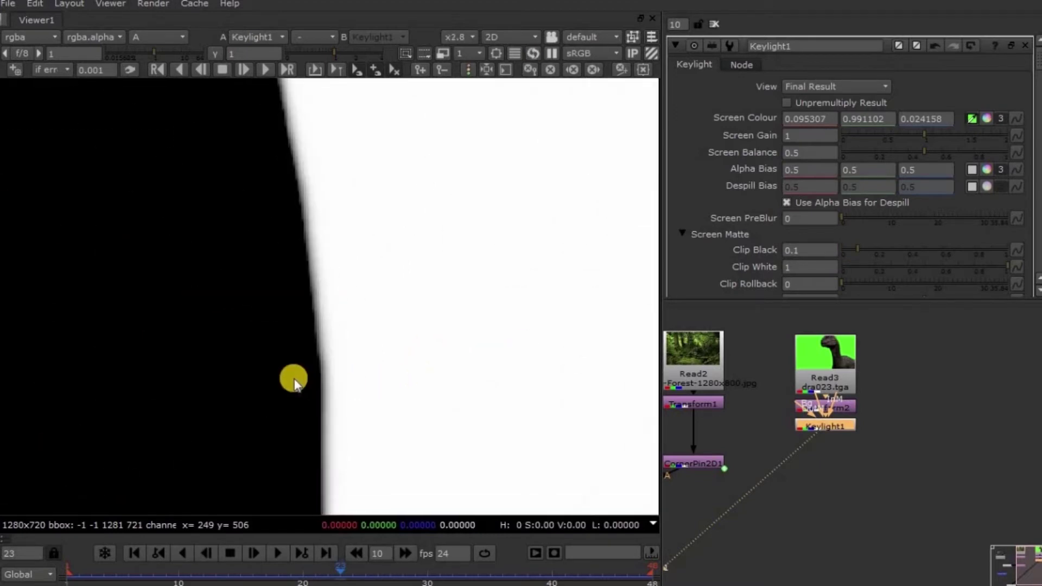
{"action": "scroll", "coordinate": [293, 382], "scroll_direction": "up", "scroll_amount": 8}
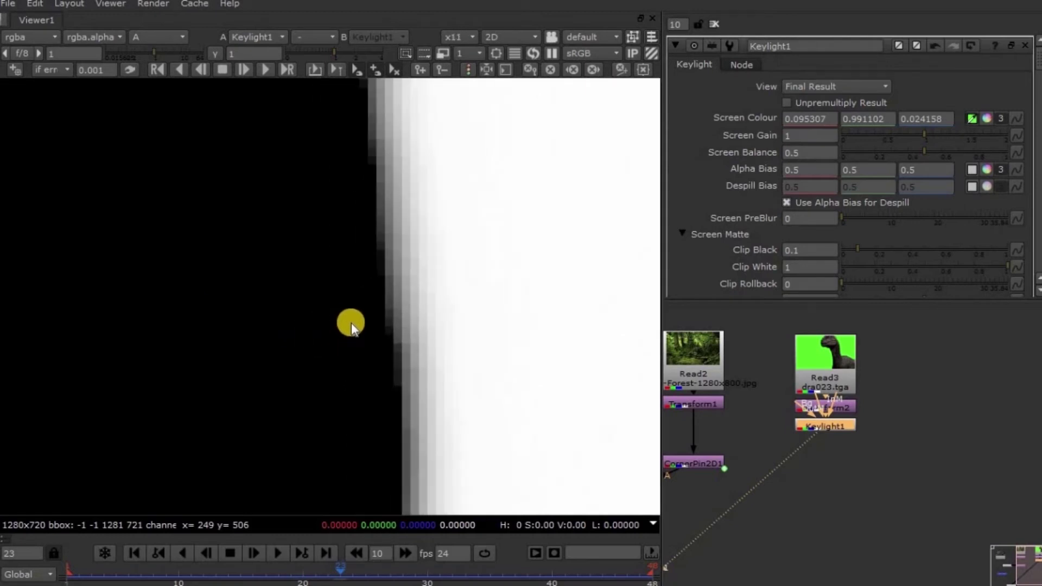
{"action": "scroll", "coordinate": [784, 272], "scroll_direction": "down", "scroll_amount": 2}
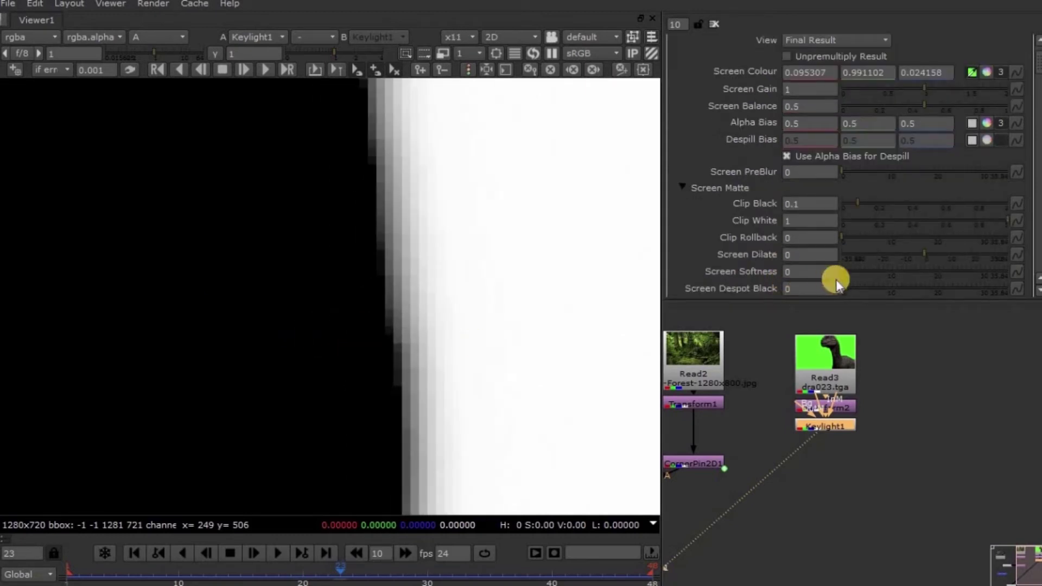
{"action": "left_click_drag", "start_coordinate": [842, 273], "coordinate": [849, 270]}
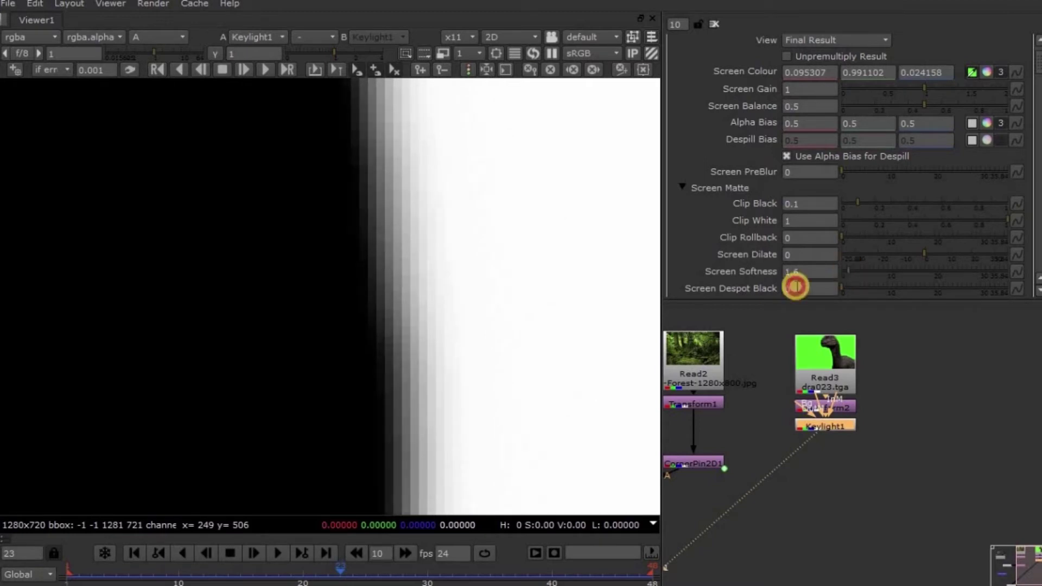
{"action": "scroll", "coordinate": [360, 314], "scroll_direction": "down", "scroll_amount": 10}
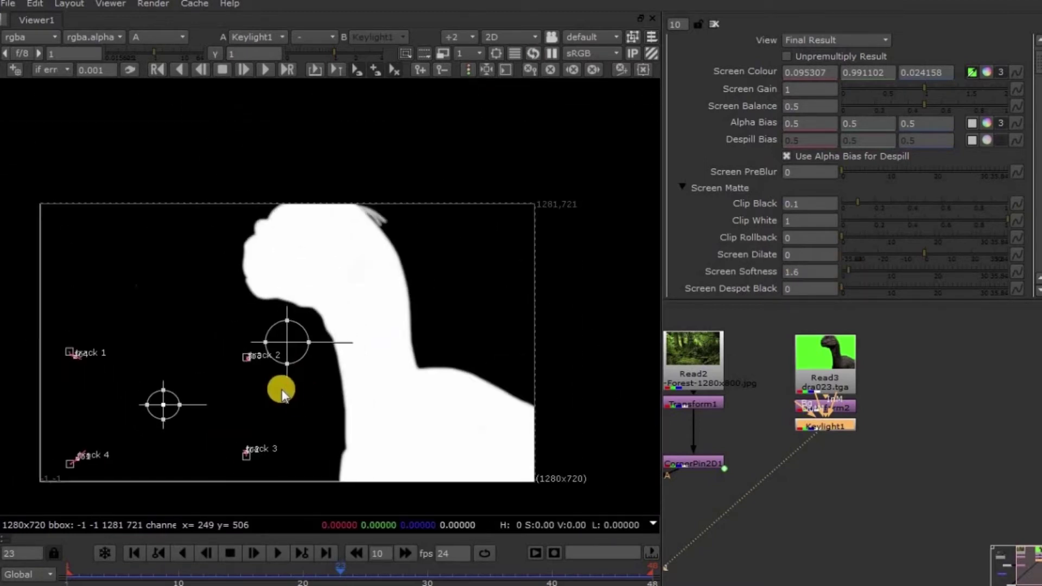
Return the viewer to RGB, then merge Keylight1 over the forest's Transform1 and feed the merge into CornerPin2D1
{"action": "left_click", "coordinate": [817, 504]}
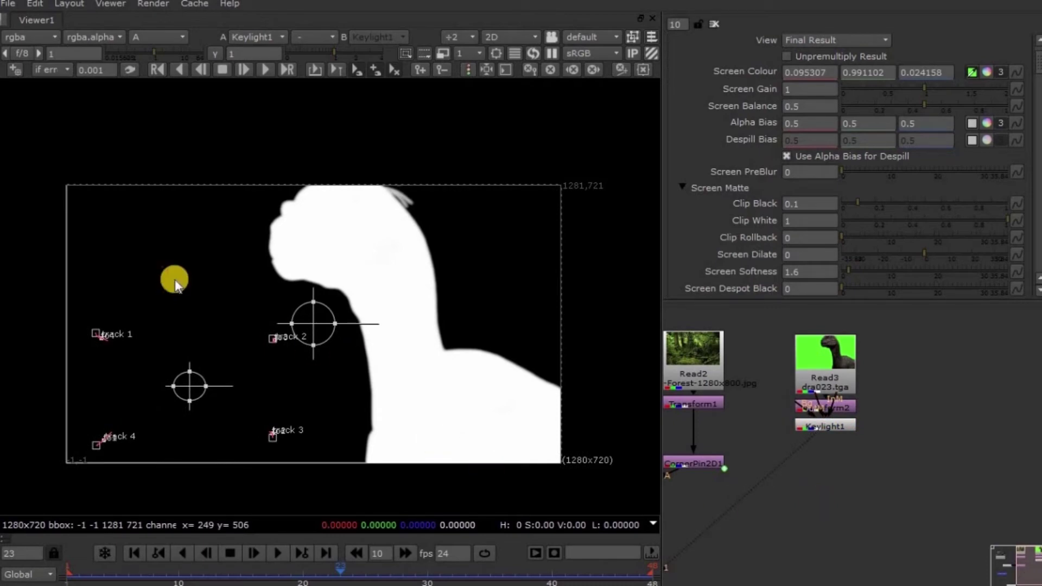
{"action": "key", "text": "a"}
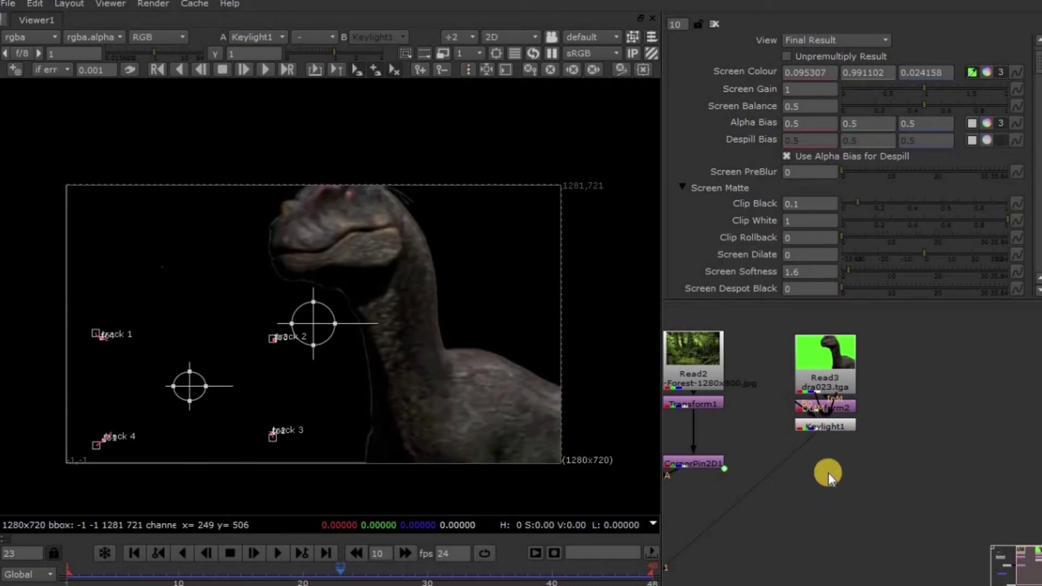
{"action": "key", "text": "m"}
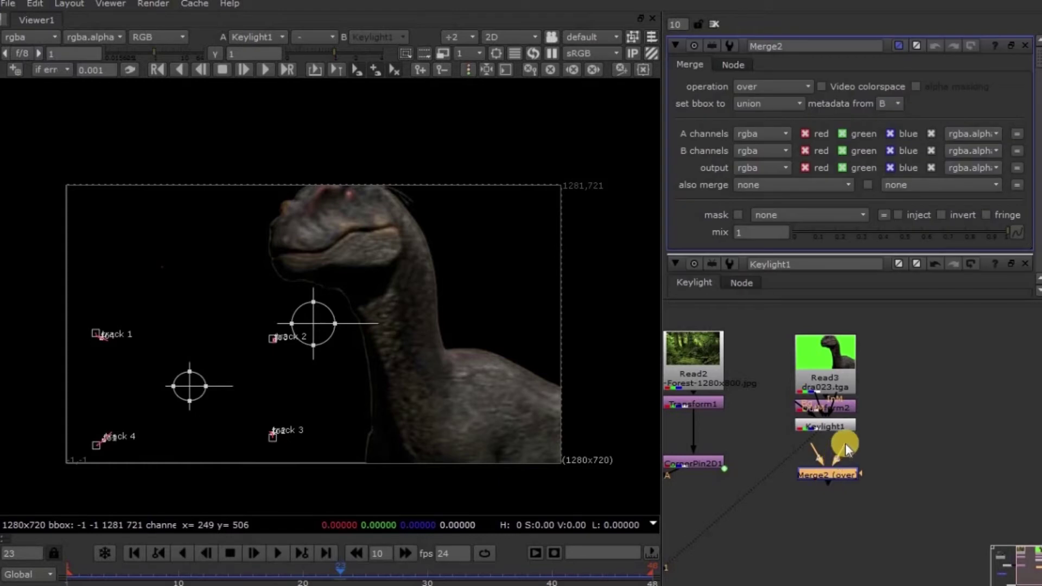
{"action": "left_click_drag", "start_coordinate": [845, 442], "coordinate": [685, 403]}
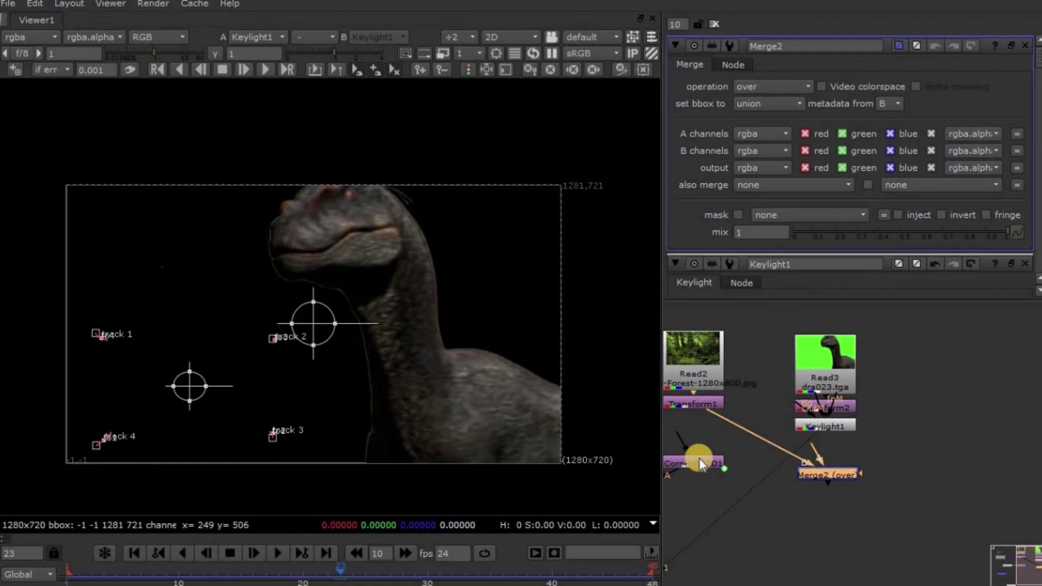
{"action": "left_click_drag", "start_coordinate": [814, 457], "coordinate": [822, 428]}
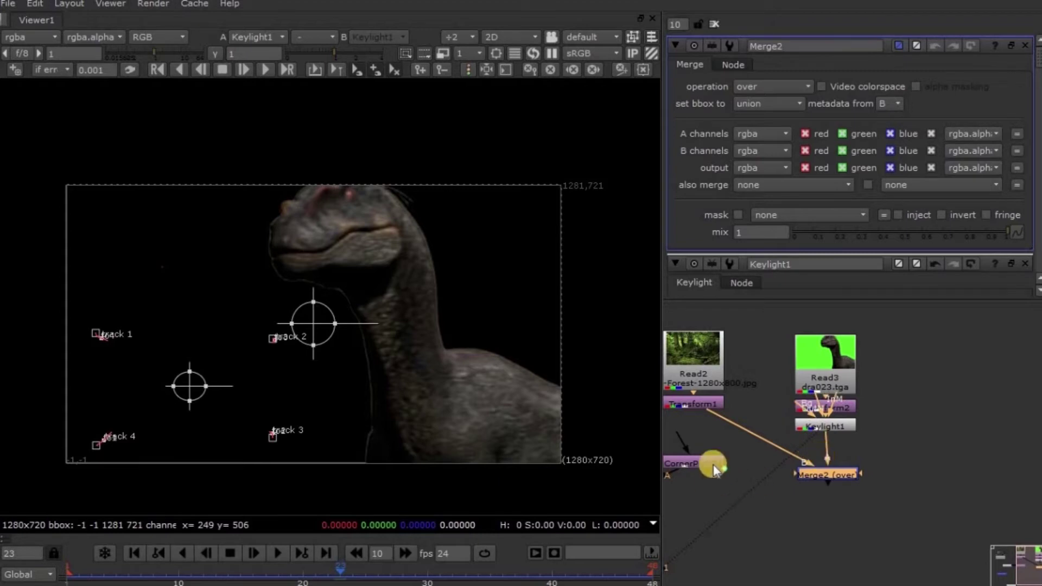
{"action": "left_click_drag", "start_coordinate": [676, 431], "coordinate": [814, 483]}
Show the final composite from Merge1 in the viewer
{"action": "middle_click_drag", "start_coordinate": [737, 510], "coordinate": [955, 404]}
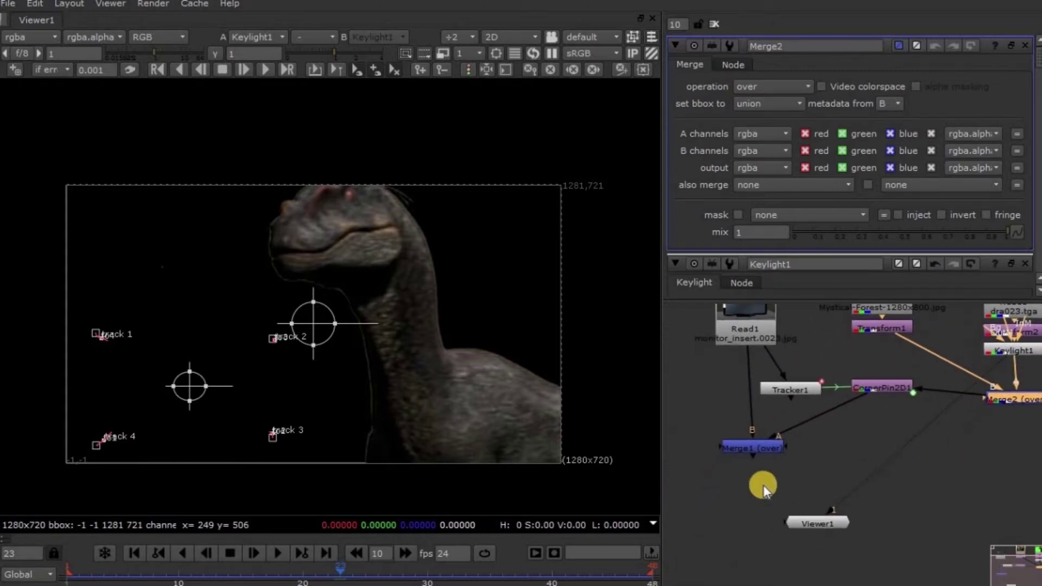
{"action": "left_click", "coordinate": [750, 445]}
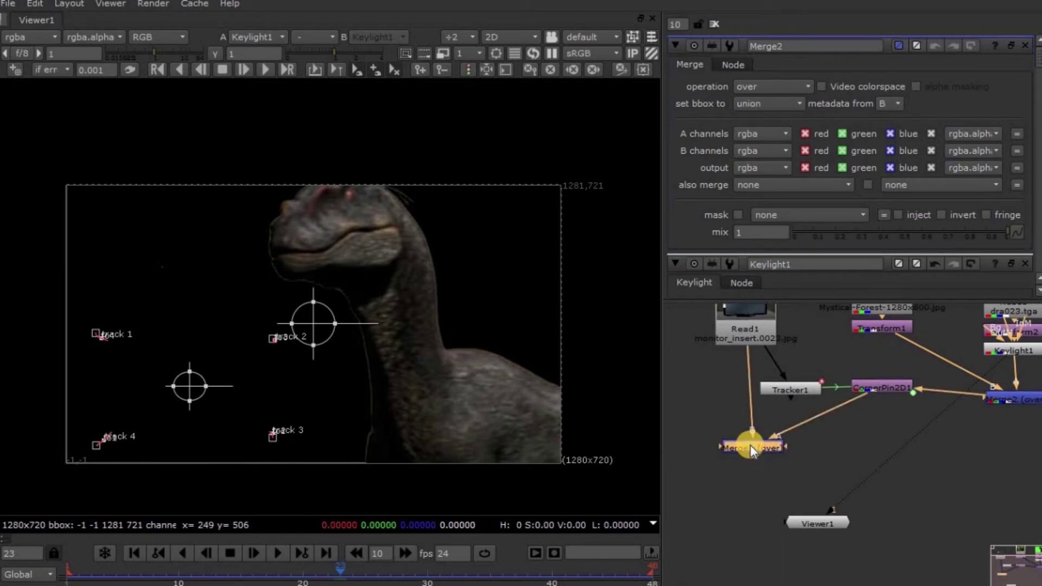
{"action": "key", "text": "1"}
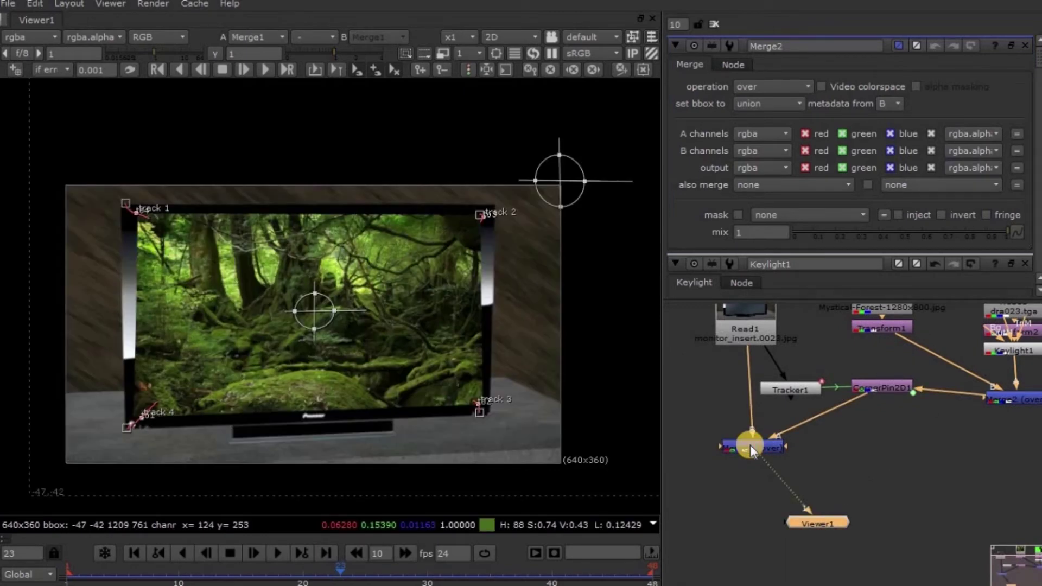
Scale the dragon to 0.256 with Transform2 and translate it to about x -271.4, y -188.4 within the TV screen
{"action": "middle_click_drag", "start_coordinate": [935, 425], "coordinate": [719, 528]}
{"action": "key", "text": "f"}
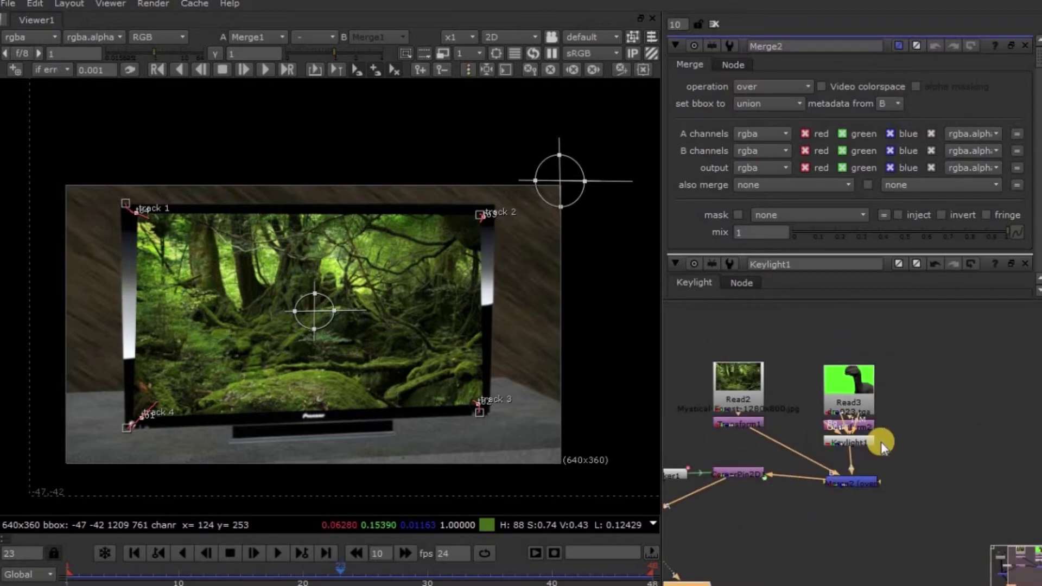
{"action": "left_click_drag", "start_coordinate": [559, 181], "coordinate": [232, 364]}
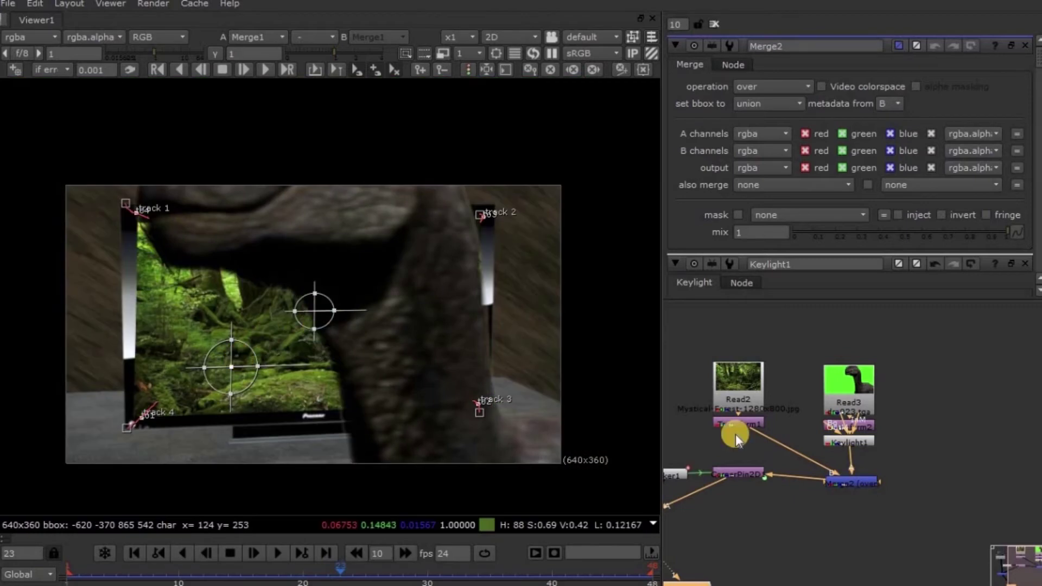
{"action": "double_click", "coordinate": [858, 427]}
{"action": "left_click_drag", "start_coordinate": [239, 357], "coordinate": [360, 333]}
{"action": "scroll", "coordinate": [360, 326], "scroll_direction": "up", "scroll_amount": 5}
{"action": "middle_click_drag", "start_coordinate": [342, 281], "coordinate": [251, 261]}
{"action": "left_click_drag", "start_coordinate": [251, 261], "coordinate": [262, 301]}
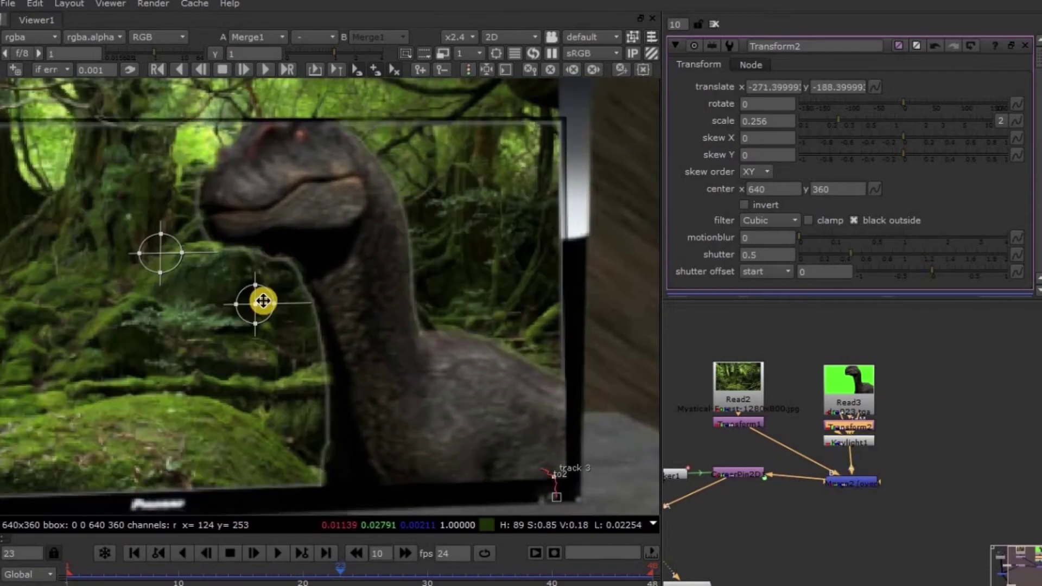
{"action": "scroll", "coordinate": [263, 300], "scroll_direction": "down", "scroll_amount": 3}
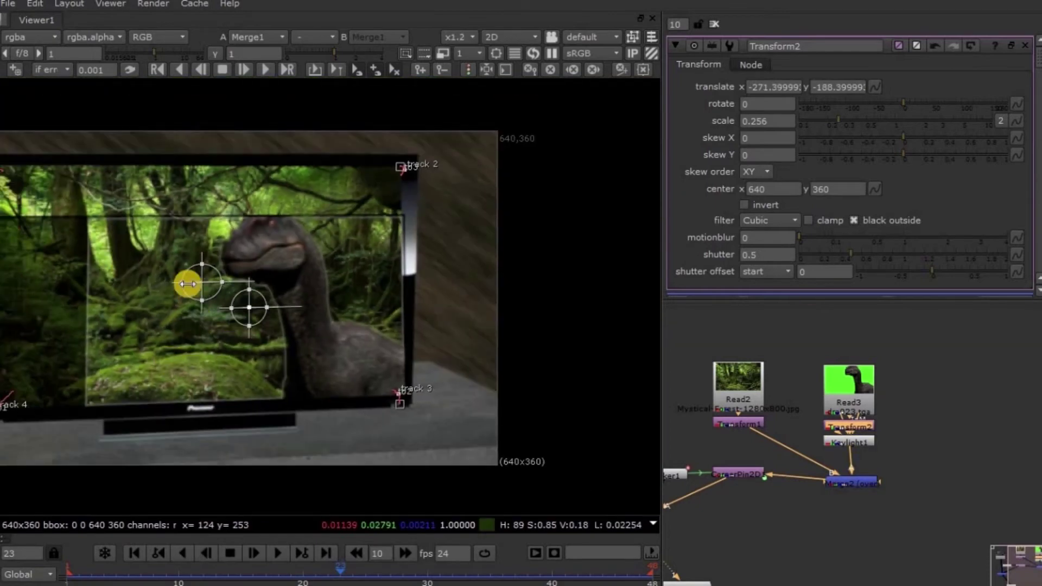
Add an unconnected Roto node beside Merge2
{"action": "left_click", "coordinate": [800, 460]}
{"action": "key", "text": "Tab"}
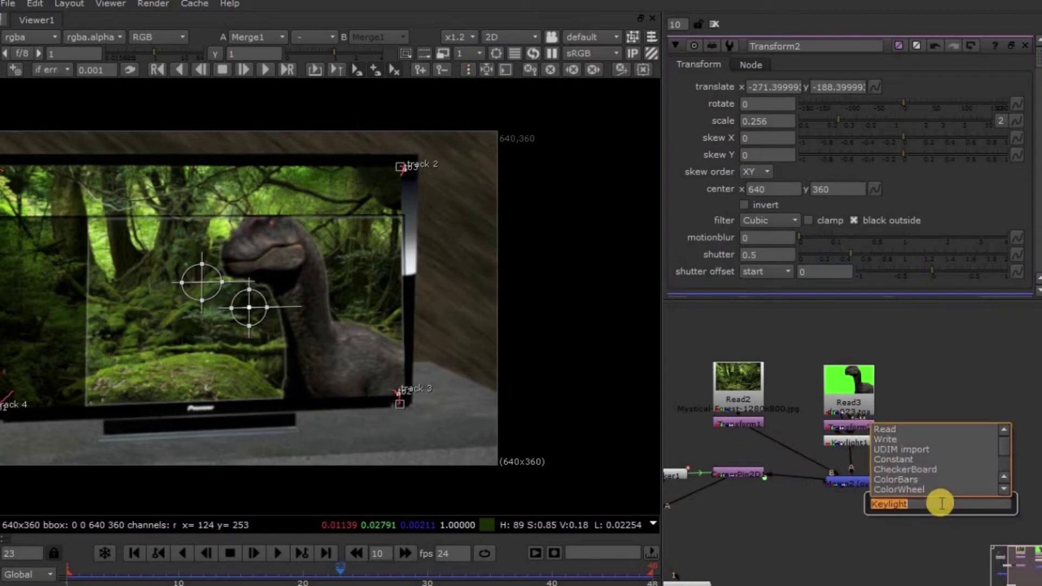
{"action": "type", "text": "roto"}
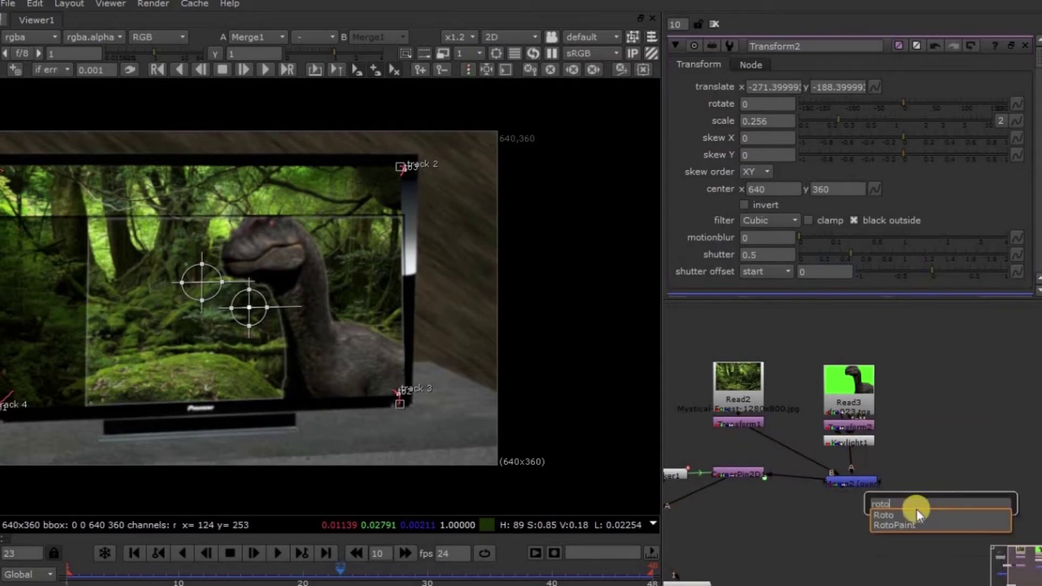
{"action": "left_click", "coordinate": [888, 515]}
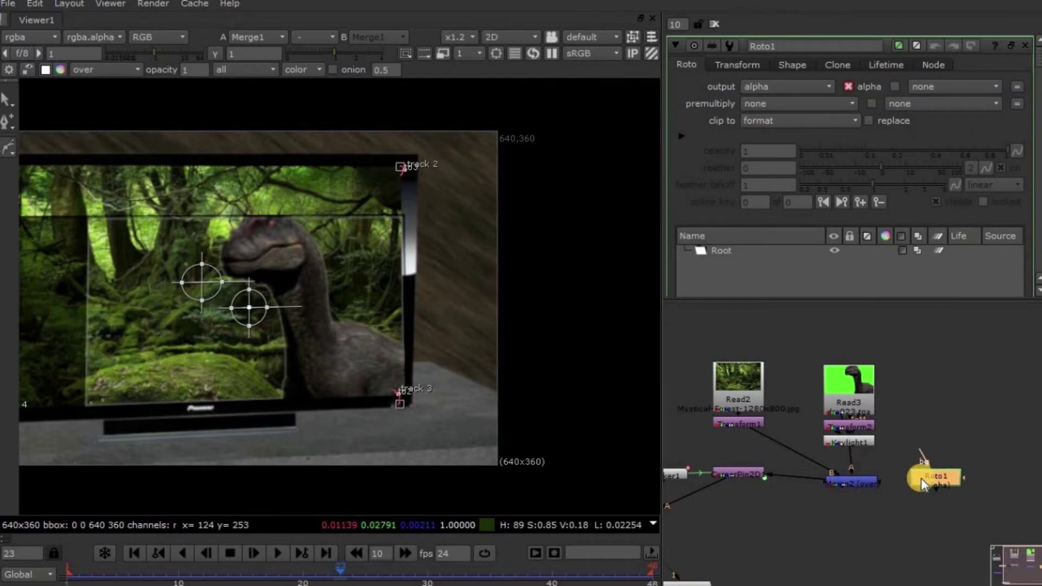
Draw a closed Bezier roto shape loosely around the dragon's head, neck and body at frame 23
{"action": "scroll", "coordinate": [201, 329], "scroll_direction": "up", "scroll_amount": 3}
{"action": "left_click", "coordinate": [320, 464]}
{"action": "left_click", "coordinate": [325, 430]}
{"action": "left_click", "coordinate": [333, 380]}
{"action": "left_click", "coordinate": [322, 324]}
{"action": "left_click", "coordinate": [281, 261]}
{"action": "left_click", "coordinate": [250, 226]}
{"action": "left_click", "coordinate": [221, 191]}
{"action": "left_click", "coordinate": [224, 131]}
{"action": "left_click", "coordinate": [345, 110]}
{"action": "left_click", "coordinate": [480, 128]}
{"action": "left_click", "coordinate": [509, 277]}
{"action": "left_click", "coordinate": [636, 343]}
{"action": "left_click", "coordinate": [643, 414]}
{"action": "left_click", "coordinate": [389, 496]}
{"action": "left_click", "coordinate": [320, 464]}
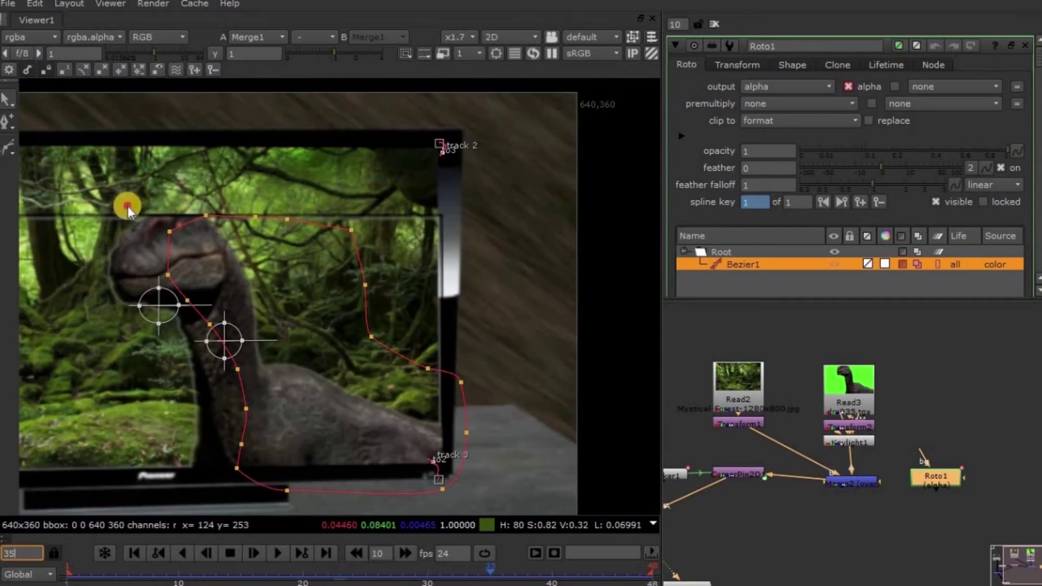
Fit the roto shape around the dragon at frame 35, then go to frame 48
{"action": "left_click", "coordinate": [242, 362]}
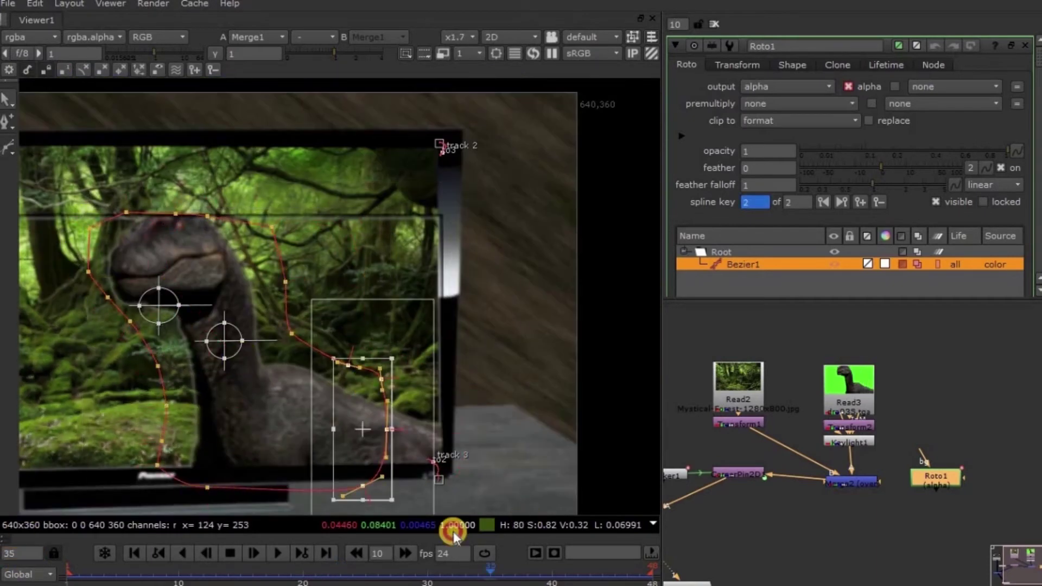
{"action": "left_click_drag", "start_coordinate": [392, 358], "coordinate": [467, 445]}
{"action": "left_click", "coordinate": [21, 553]}
{"action": "type", "text": "48"}
{"action": "key", "text": "Return"}
Go to frame 1 and move the roto points to fit around the dragon there
{"action": "double_click", "coordinate": [24, 553]}
{"action": "type", "text": "1"}
{"action": "key", "text": "Return"}
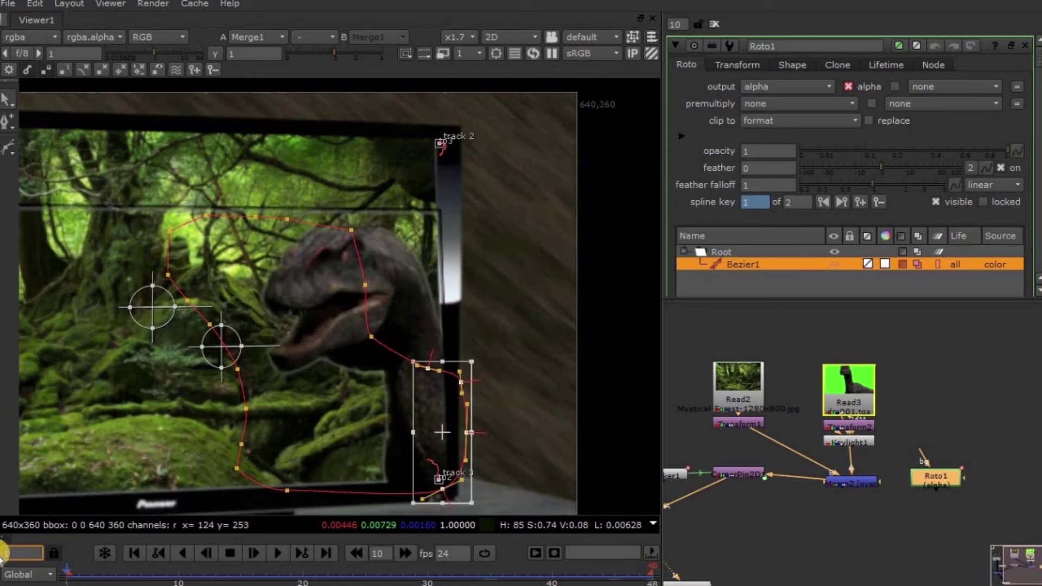
{"action": "left_click_drag", "start_coordinate": [361, 360], "coordinate": [506, 360]}
{"action": "left_click_drag", "start_coordinate": [225, 260], "coordinate": [323, 424]}
Adjust the roto shape to follow the dragon at frames 10 and 20
{"action": "double_click", "coordinate": [24, 553]}
{"action": "type", "text": "10"}
{"action": "key", "text": "Return"}
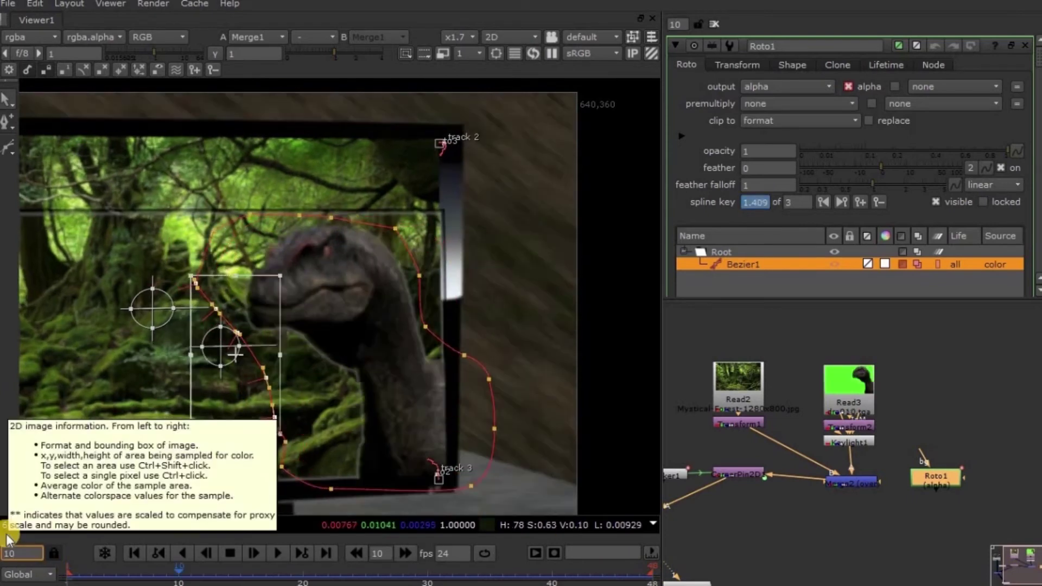
{"action": "double_click", "coordinate": [24, 552]}
{"action": "type", "text": "20"}
{"action": "key", "text": "Return"}
{"action": "left_click_drag", "start_coordinate": [207, 204], "coordinate": [313, 221]}
Go to frame 30 and adjust the roto shape around the dragon's head and neck
{"action": "double_click", "coordinate": [24, 553]}
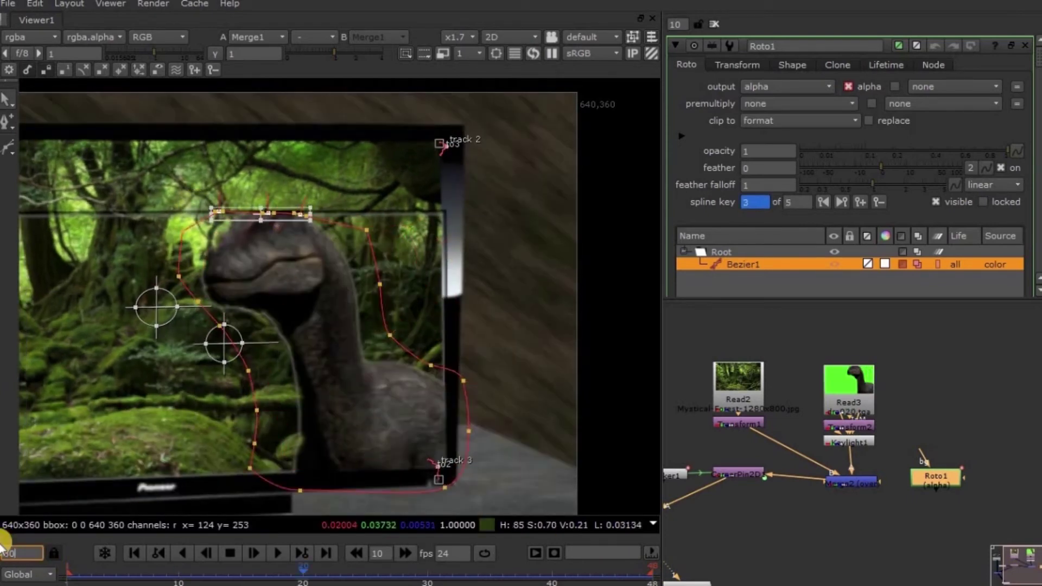
{"action": "type", "text": "30"}
{"action": "key", "text": "Return"}
{"action": "left_click_drag", "start_coordinate": [239, 157], "coordinate": [374, 445]}
{"action": "left_click_drag", "start_coordinate": [320, 320], "coordinate": [302, 321]}
{"action": "left_click", "coordinate": [414, 489]}
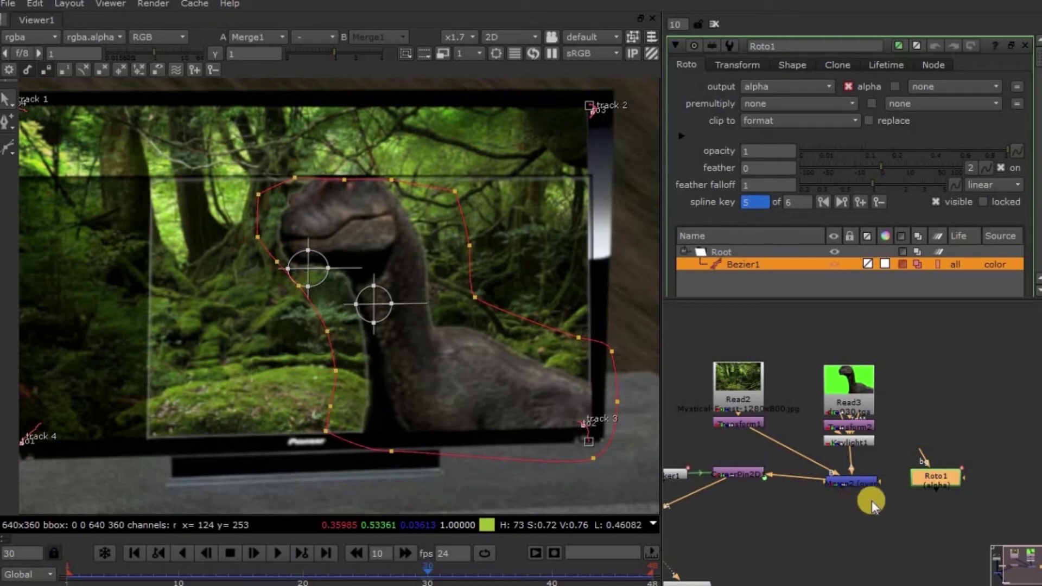
Connect the mask input of Merge2 to Roto1 to limit the dragon layer to the roto shape
{"action": "left_click_drag", "start_coordinate": [881, 481], "coordinate": [920, 484]}
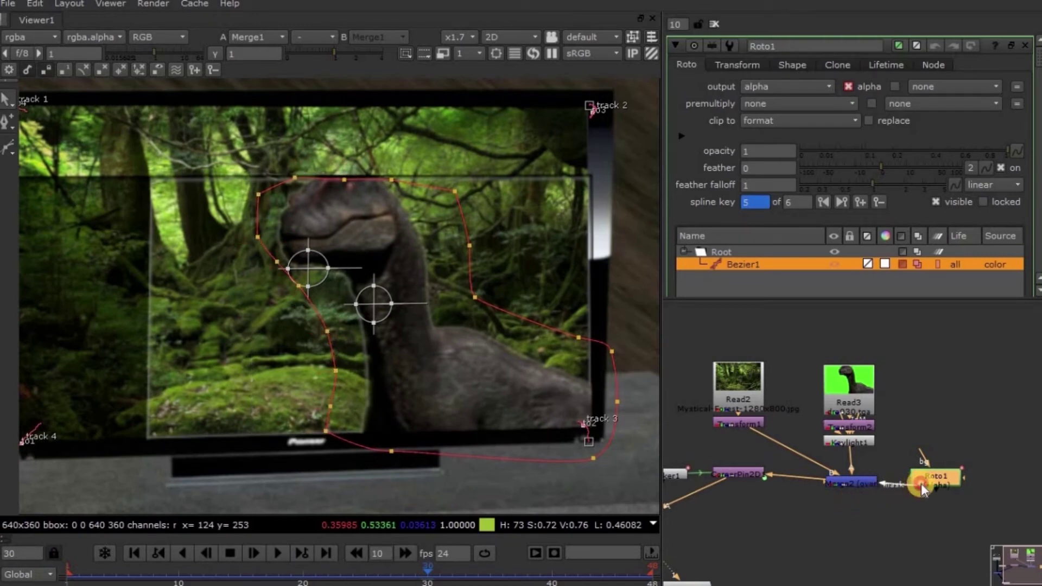
{"action": "left_click", "coordinate": [842, 474]}
{"action": "left_click", "coordinate": [407, 507]}
{"action": "left_click", "coordinate": [803, 529]}
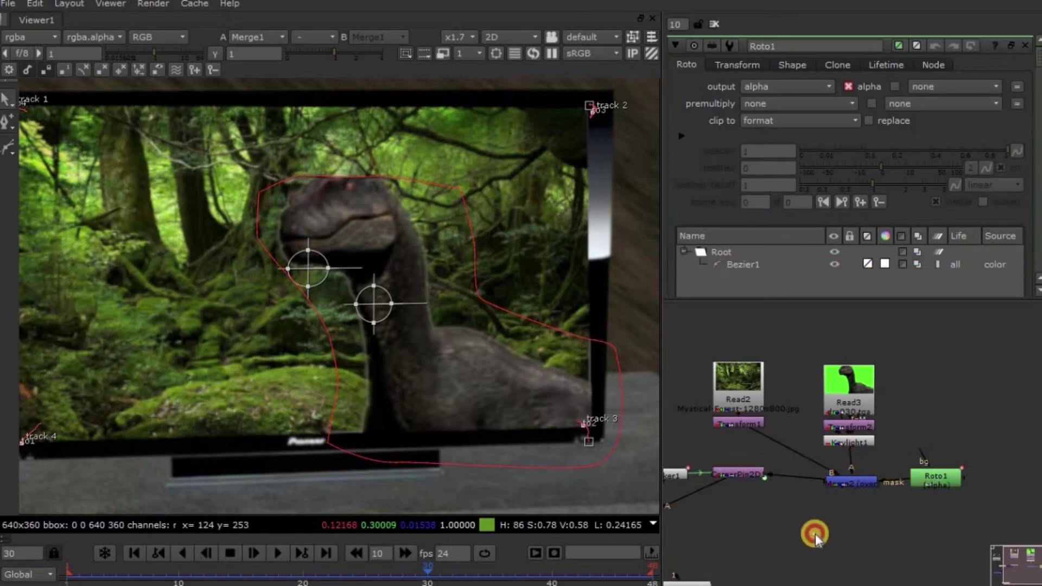
Play back the composite to check the masked dragon inside the tracked TV screen
{"action": "scroll", "coordinate": [846, 516], "scroll_direction": "up", "scroll_amount": 2}
{"action": "scroll", "coordinate": [868, 501], "scroll_direction": "down", "scroll_amount": 1}
{"action": "scroll", "coordinate": [87, 420], "scroll_direction": "down", "scroll_amount": 3}
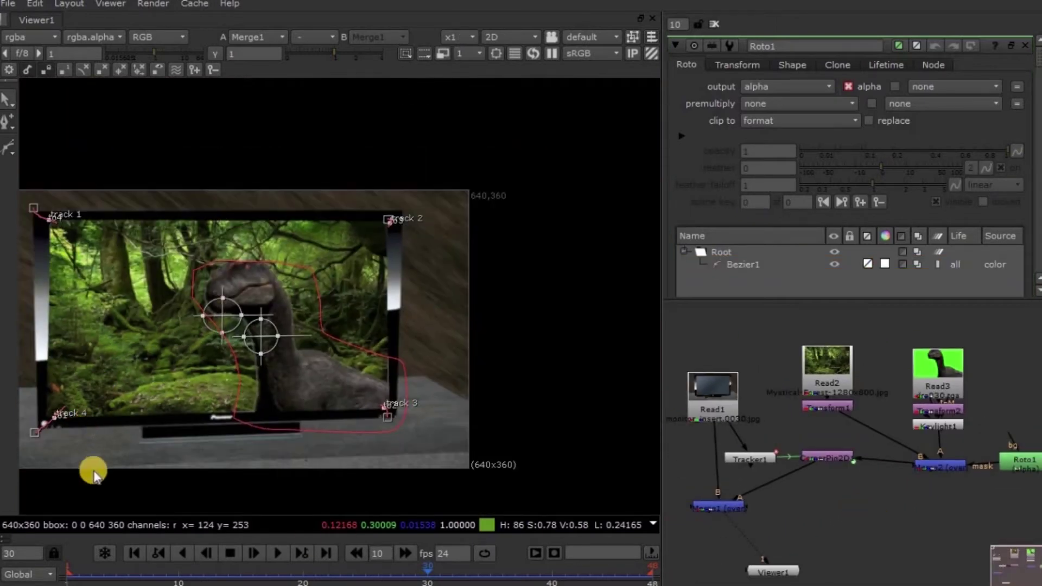
{"action": "middle_click_drag", "start_coordinate": [93, 471], "coordinate": [201, 459]}
{"action": "left_click", "coordinate": [279, 554]}
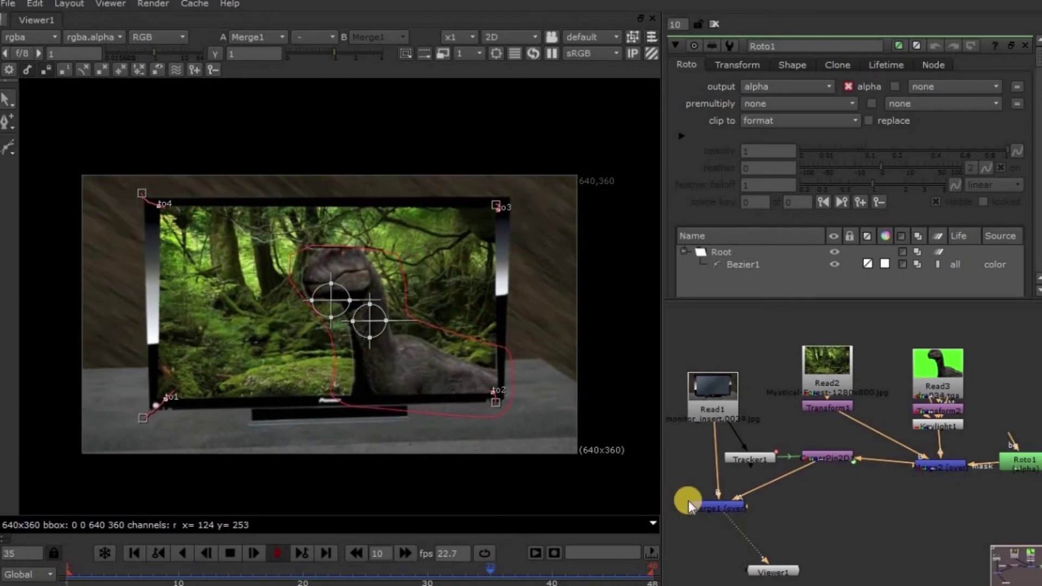
Examine the yellow notice on the wall in the pt-tax footage up close and in the full frame
{"action": "double_click", "coordinate": [707, 506]}
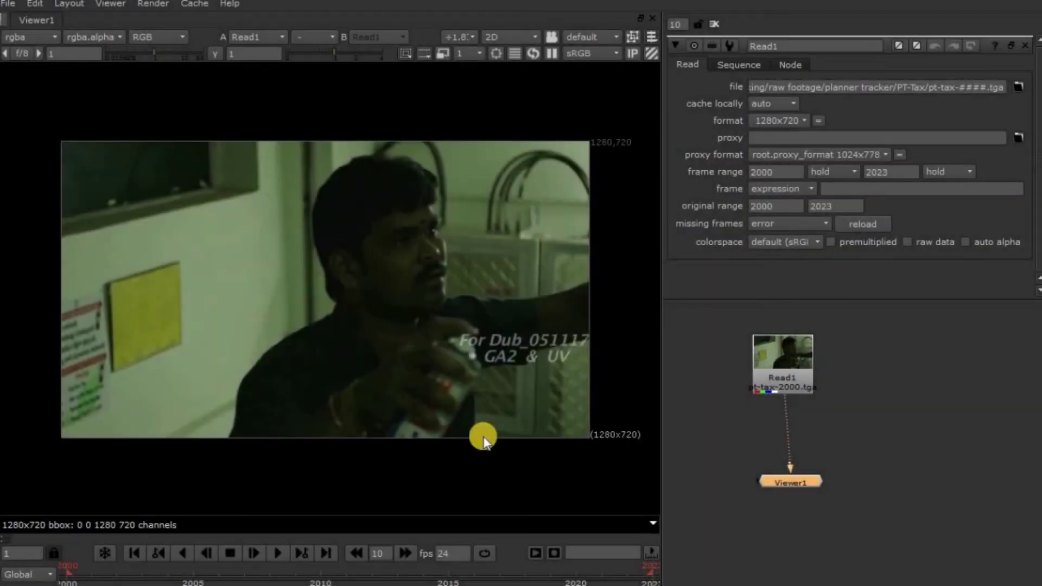
{"action": "scroll", "coordinate": [117, 308], "scroll_direction": "up", "scroll_amount": 4}
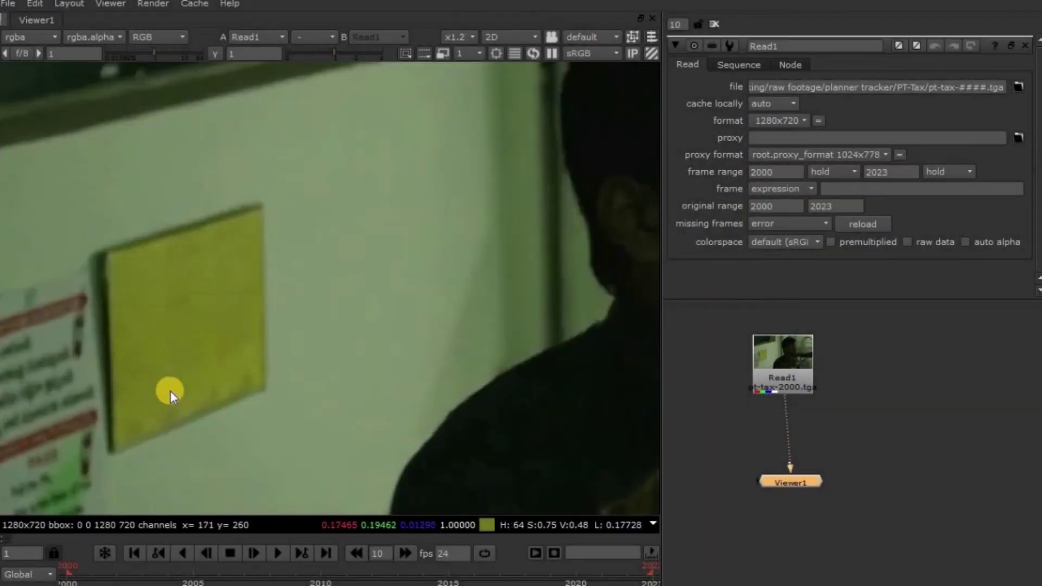
{"action": "middle_click_drag", "start_coordinate": [171, 398], "coordinate": [223, 346]}
{"action": "scroll", "coordinate": [222, 344], "scroll_direction": "up", "scroll_amount": 2}
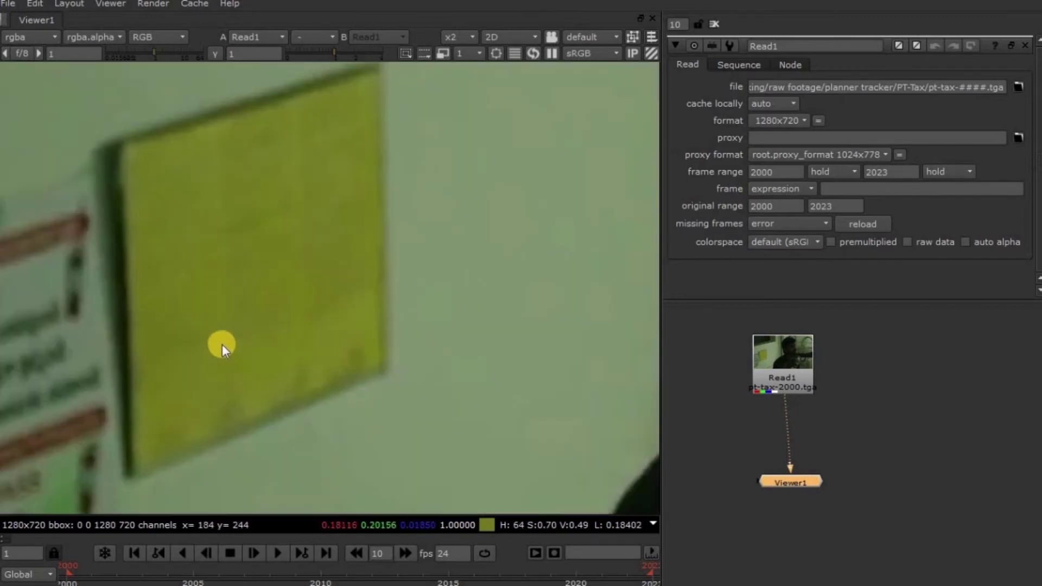
{"action": "scroll", "coordinate": [222, 343], "scroll_direction": "down", "scroll_amount": 1}
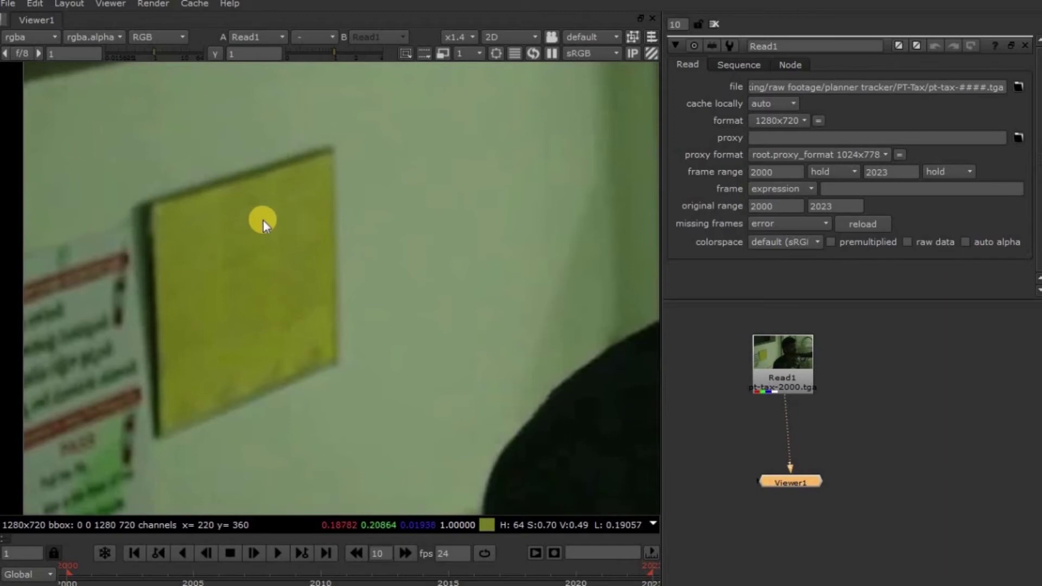
{"action": "scroll", "coordinate": [263, 220], "scroll_direction": "down", "scroll_amount": 5}
{"action": "middle_click_drag", "start_coordinate": [135, 311], "coordinate": [33, 340]}
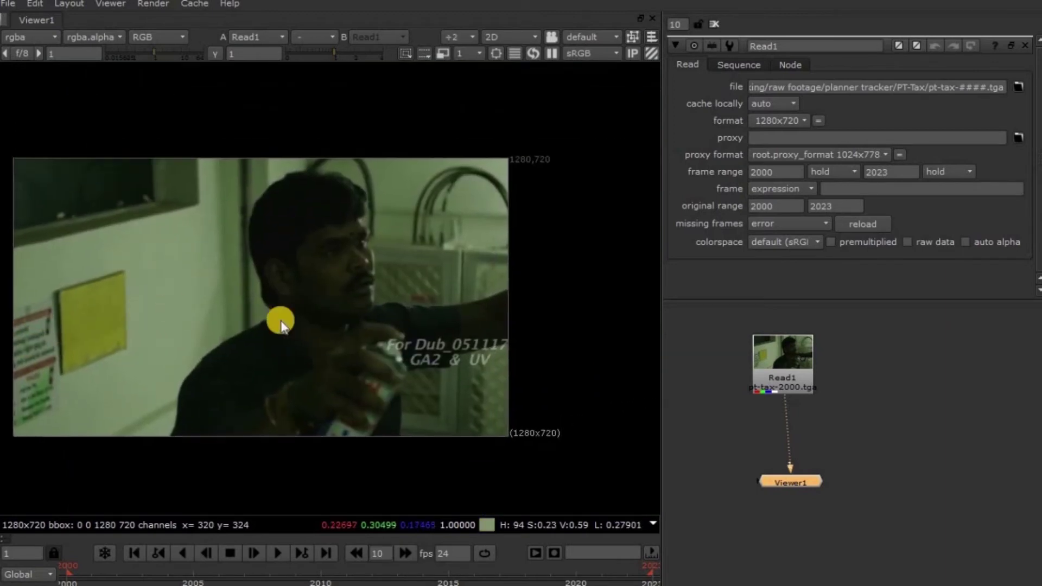
Add a PlanarTracker with its Roto node beside Read1 and space the two nodes apart
{"action": "left_click", "coordinate": [837, 418]}
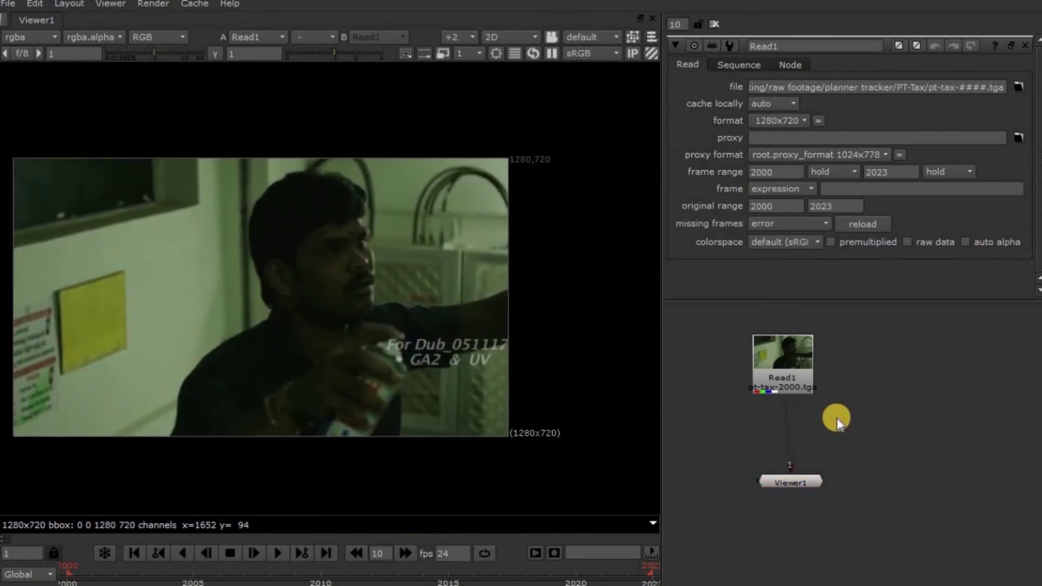
{"action": "key", "text": "Tab"}
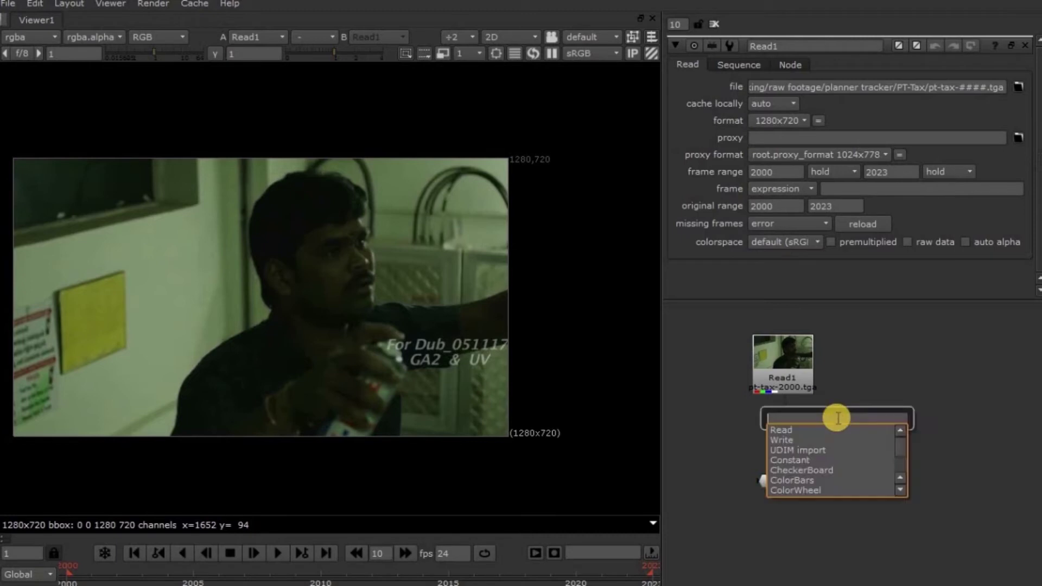
{"action": "type", "text": "plan"}
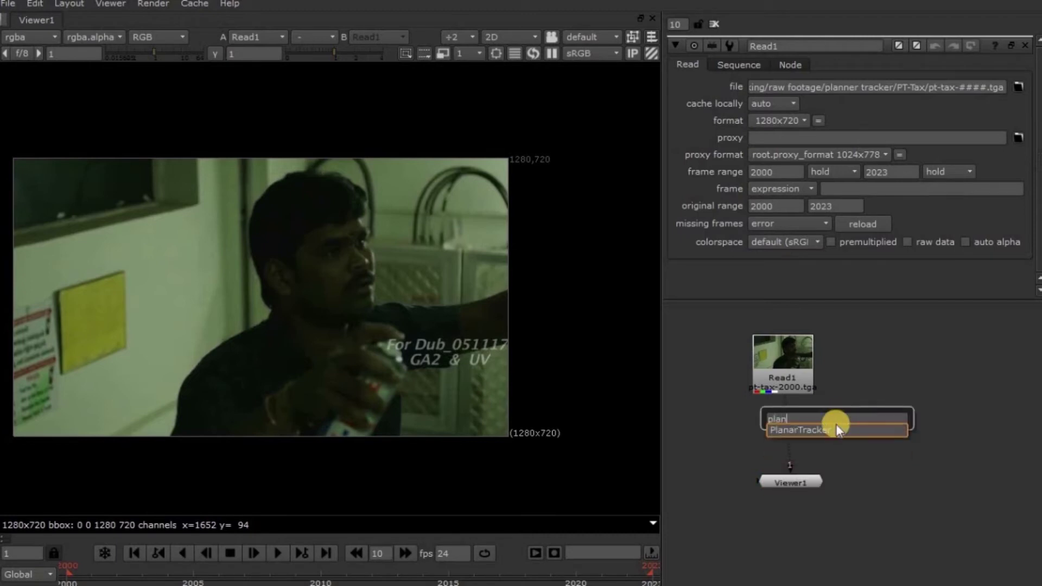
{"action": "left_click", "coordinate": [826, 429]}
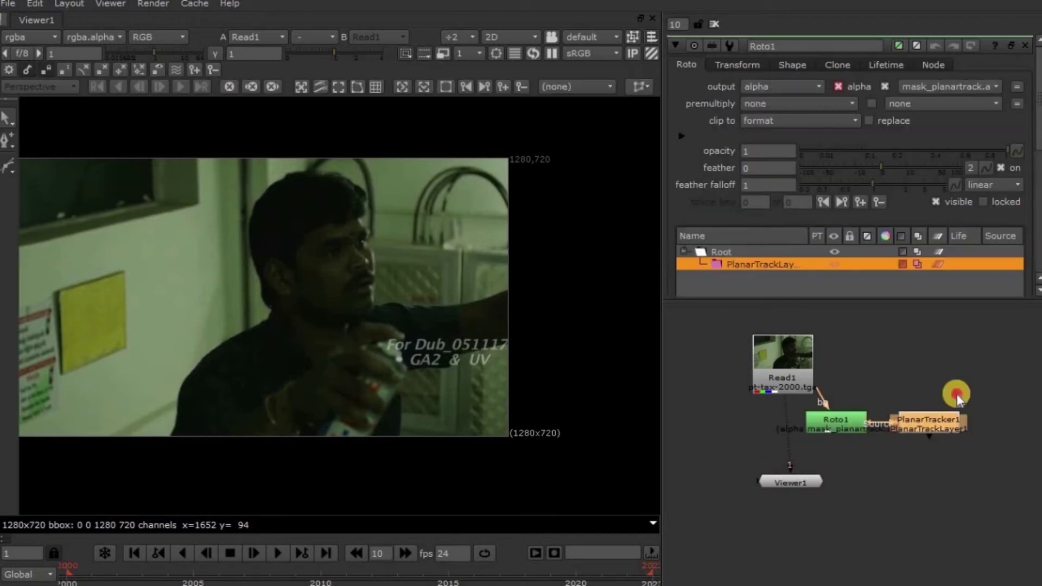
{"action": "left_click_drag", "start_coordinate": [956, 394], "coordinate": [994, 355]}
{"action": "left_click_drag", "start_coordinate": [858, 428], "coordinate": [898, 440]}
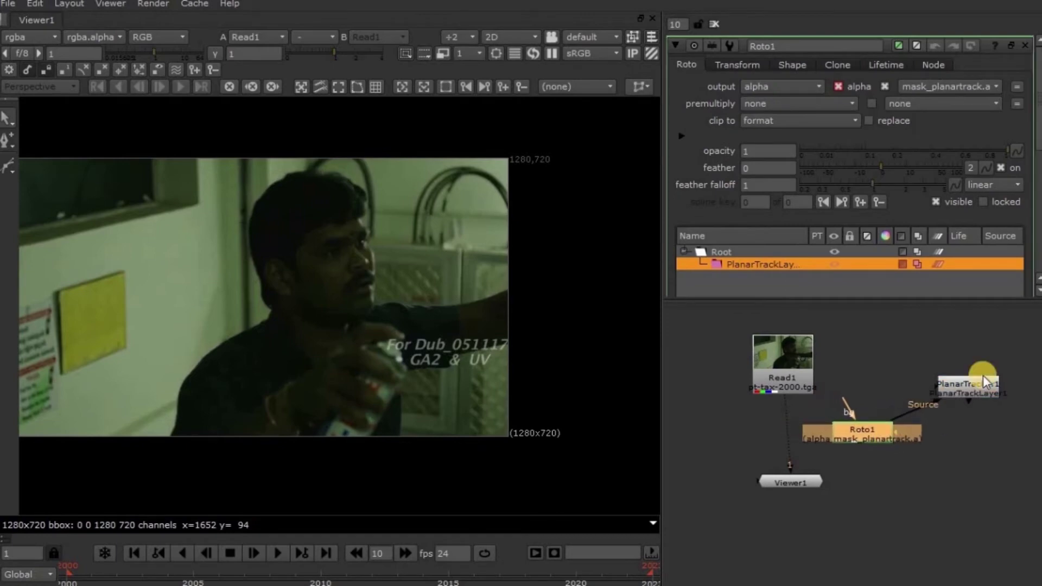
{"action": "left_click", "coordinate": [951, 386]}
Connect the bg input of Roto1 to Read1 and show Roto1's output in the viewer
{"action": "scroll", "coordinate": [915, 400], "scroll_direction": "up", "scroll_amount": 2}
{"action": "scroll", "coordinate": [871, 412], "scroll_direction": "up", "scroll_amount": 2}
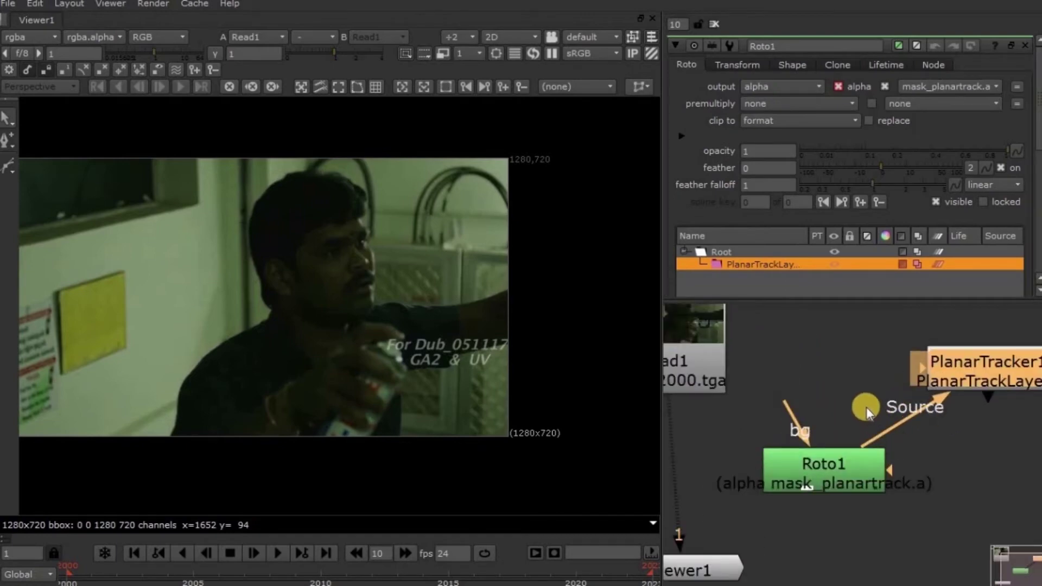
{"action": "middle_click_drag", "start_coordinate": [866, 407], "coordinate": [822, 391]}
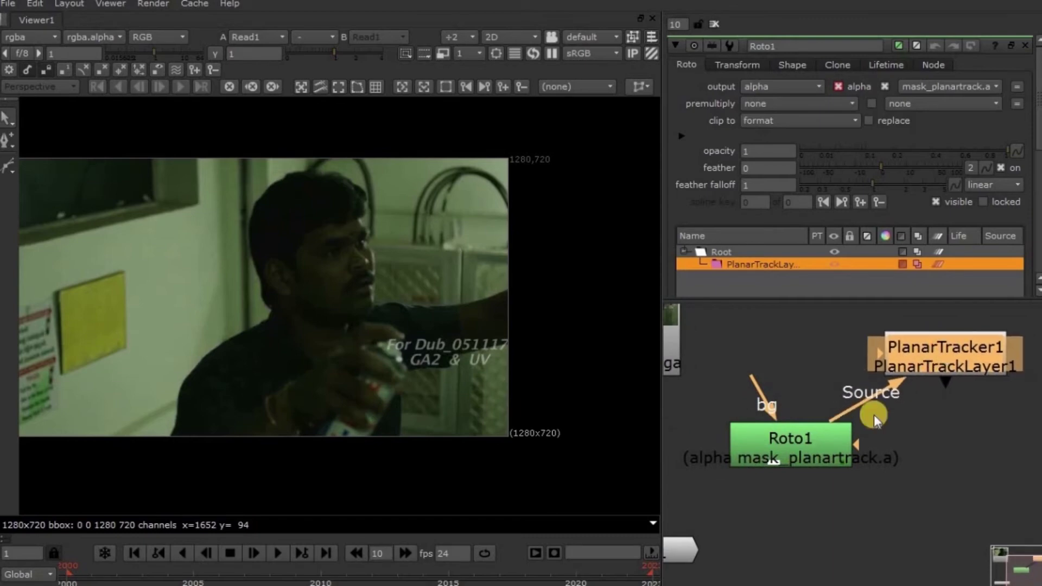
{"action": "left_click_drag", "start_coordinate": [781, 448], "coordinate": [784, 428]}
{"action": "scroll", "coordinate": [774, 443], "scroll_direction": "down", "scroll_amount": 2}
{"action": "middle_click_drag", "start_coordinate": [760, 478], "coordinate": [826, 402]}
{"action": "left_click_drag", "start_coordinate": [826, 402], "coordinate": [723, 372]}
{"action": "left_click", "coordinate": [860, 457]}
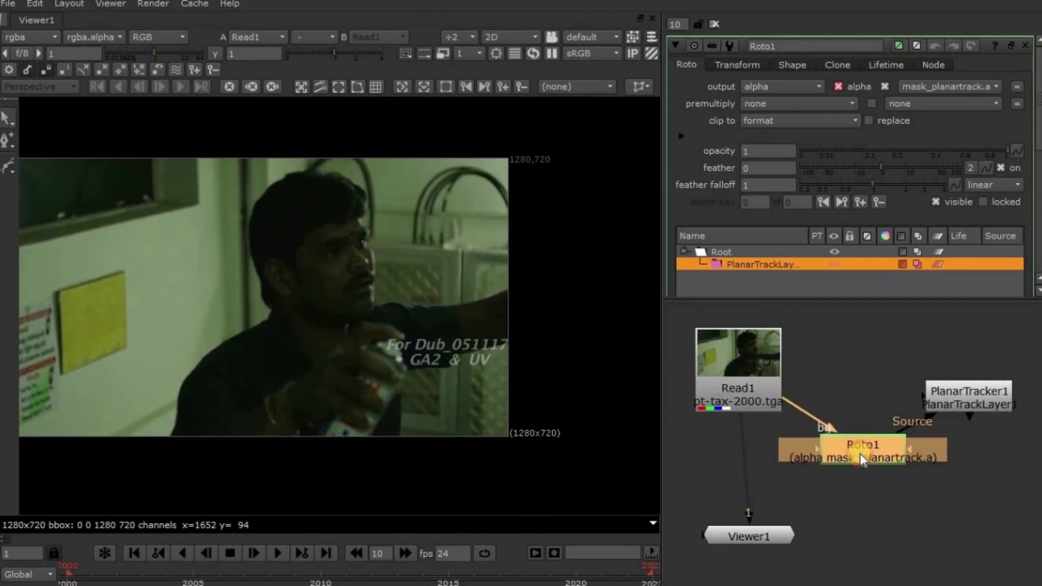
{"action": "key", "text": "1"}
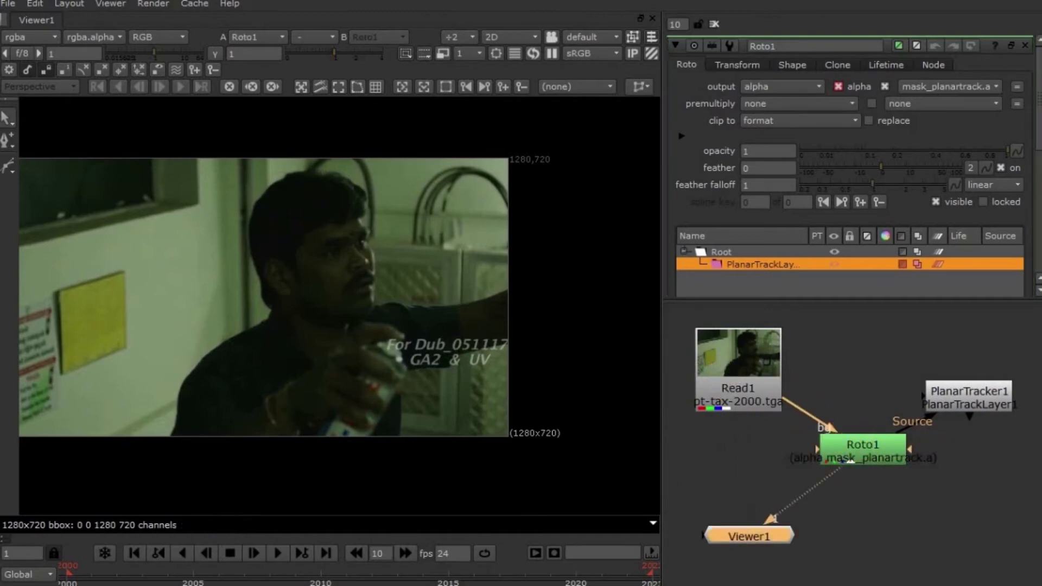
Disconnect the Source input of PlanarTracker1 from Roto1 and reconnect it to the same node
{"action": "scroll", "coordinate": [982, 435], "scroll_direction": "up", "scroll_amount": 3}
{"action": "left_click_drag", "start_coordinate": [890, 415], "coordinate": [852, 379]}
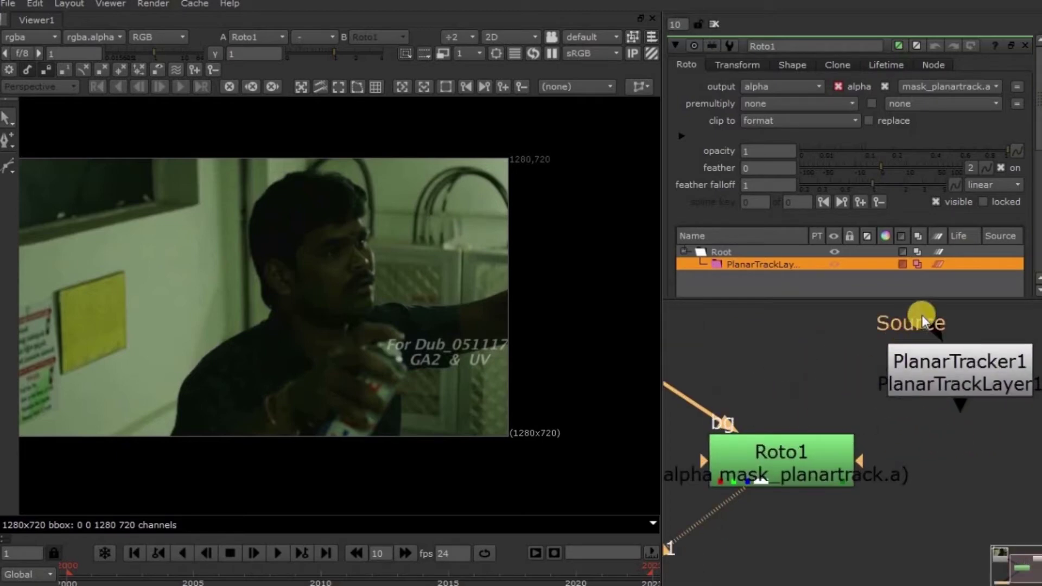
{"action": "left_click", "coordinate": [856, 335]}
{"action": "left_click_drag", "start_coordinate": [924, 312], "coordinate": [877, 342]}
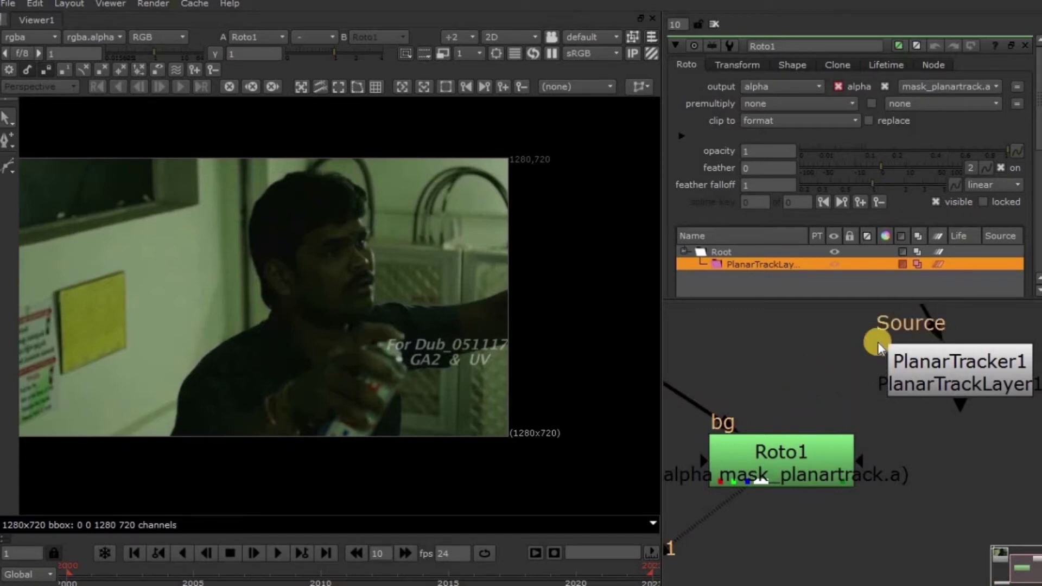
{"action": "left_click_drag", "start_coordinate": [923, 307], "coordinate": [797, 442]}
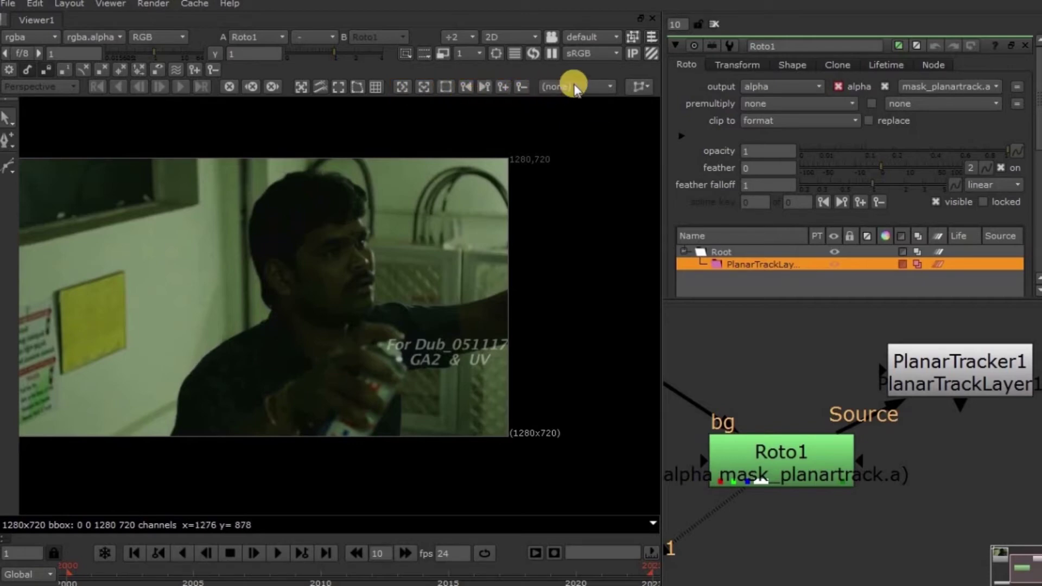
Review the available track layers and the tracking, planar surface and smoothness settings of PlanarTracker1
{"action": "left_click", "coordinate": [599, 85]}
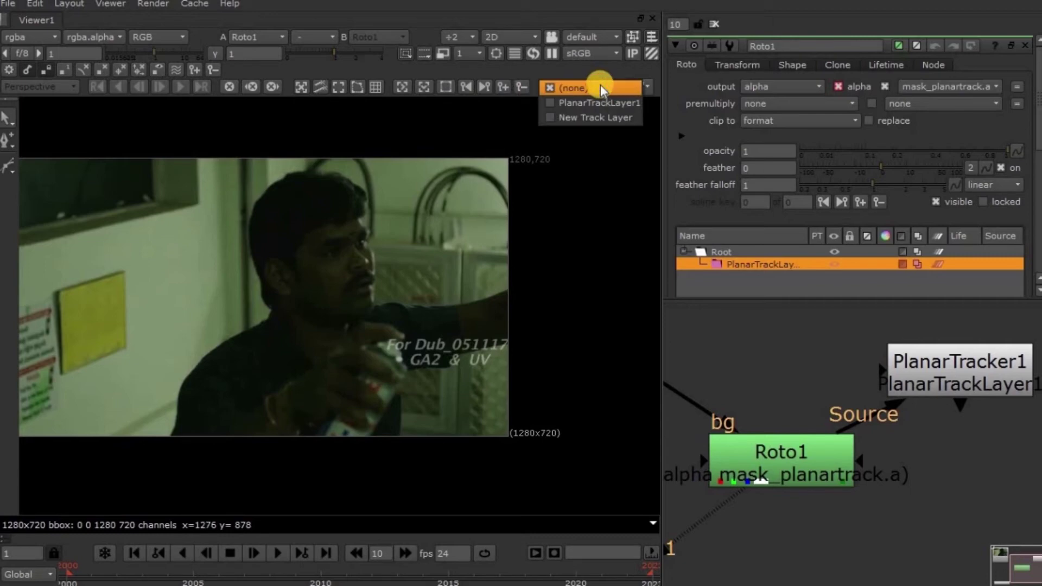
{"action": "left_click", "coordinate": [656, 85]}
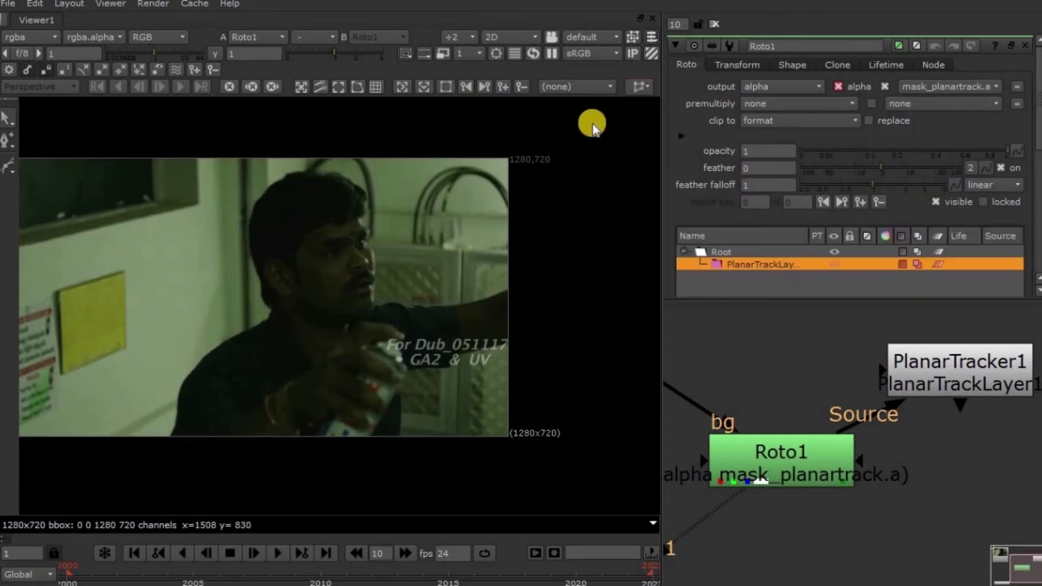
{"action": "double_click", "coordinate": [913, 363]}
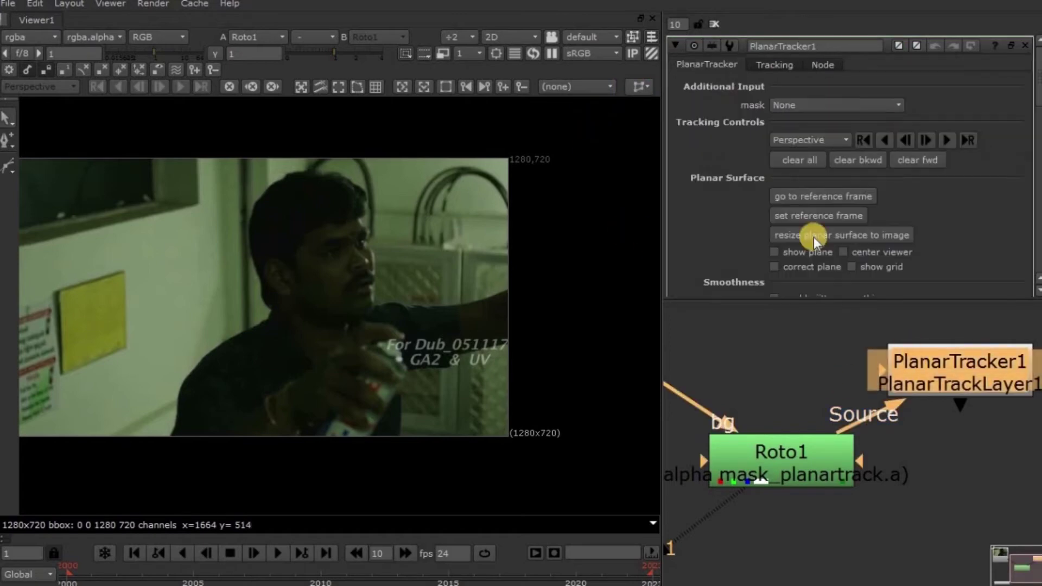
{"action": "scroll", "coordinate": [909, 180], "scroll_direction": "down", "scroll_amount": 2}
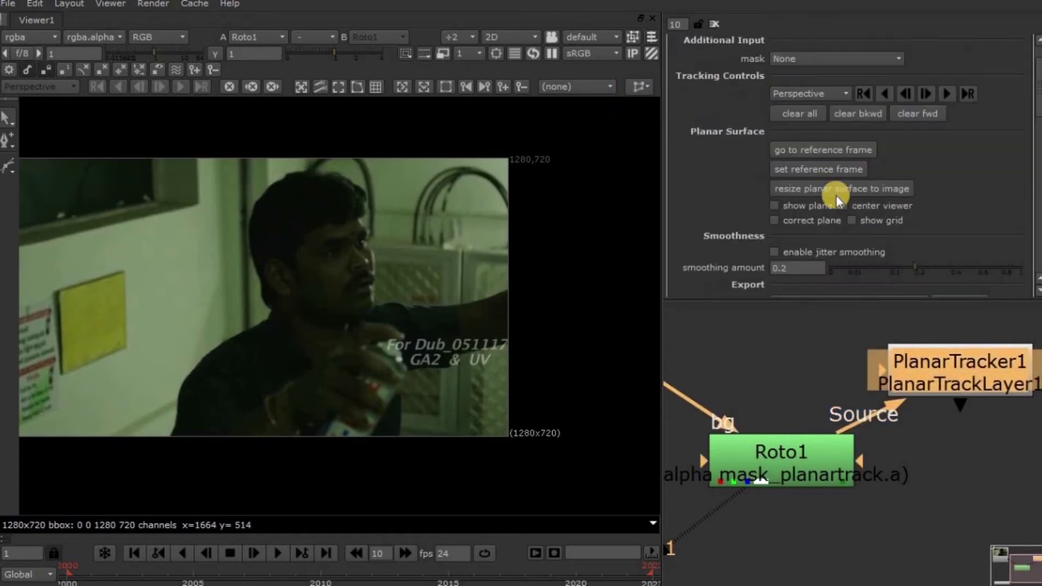
{"action": "scroll", "coordinate": [836, 196], "scroll_direction": "up", "scroll_amount": 2}
Draw a closed Bezier shape around the man's head, body and arm, and select it in Roto1's planar track layer
{"action": "left_click", "coordinate": [9, 164]}
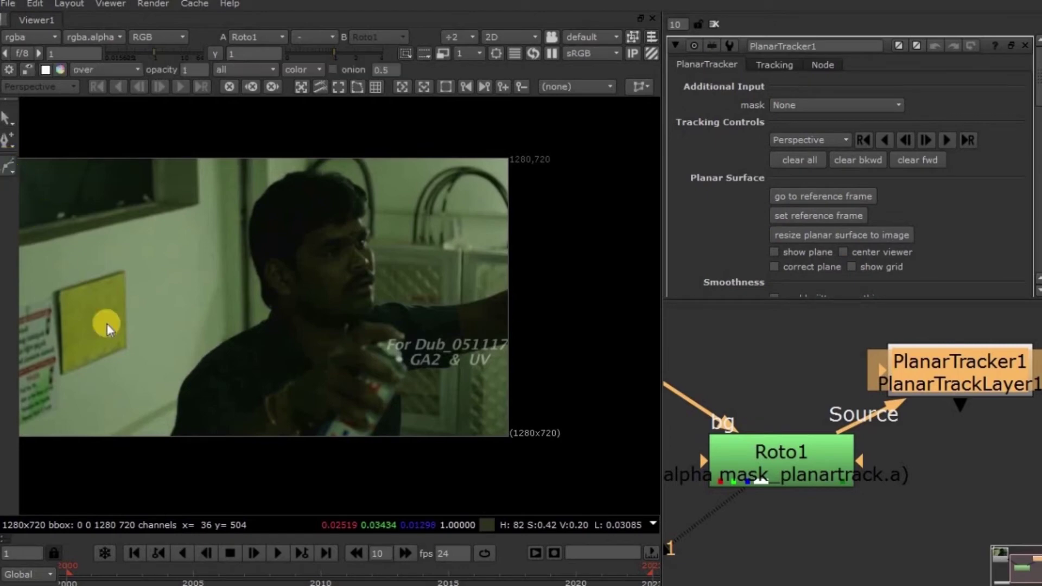
{"action": "mouse_move", "coordinate": [182, 417]}
{"action": "left_mouse_down"}
{"action": "mouse_move", "coordinate": [283, 299]}
{"action": "mouse_move", "coordinate": [361, 256]}
{"action": "mouse_move", "coordinate": [516, 330]}
{"action": "mouse_move", "coordinate": [204, 433]}
{"action": "mouse_move", "coordinate": [185, 422]}
{"action": "left_mouse_up"}
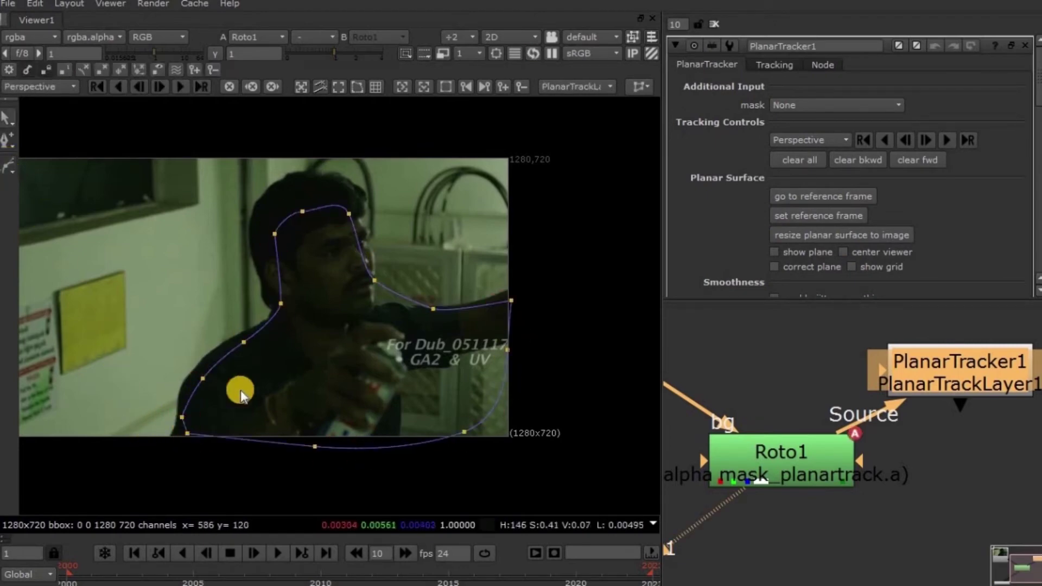
{"action": "left_click", "coordinate": [772, 450]}
{"action": "double_click", "coordinate": [774, 451]}
{"action": "left_click", "coordinate": [740, 285]}
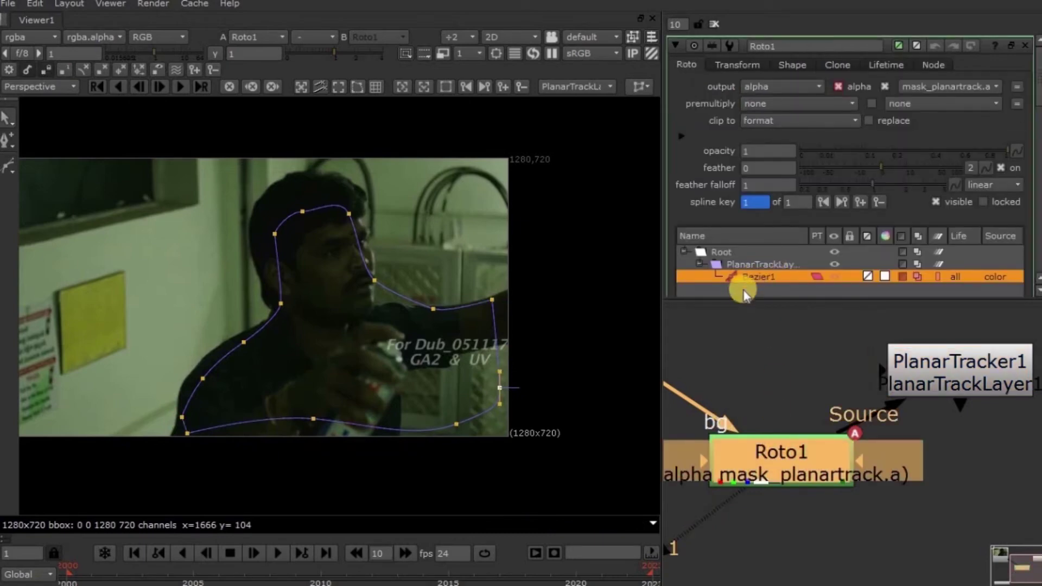
{"action": "left_click", "coordinate": [753, 263]}
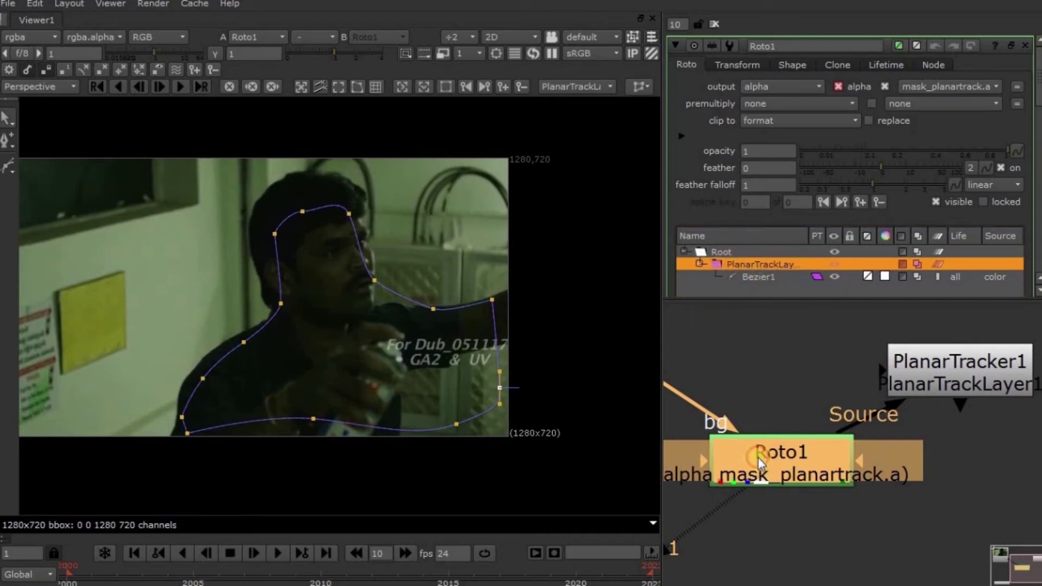
{"action": "left_click", "coordinate": [751, 277]}
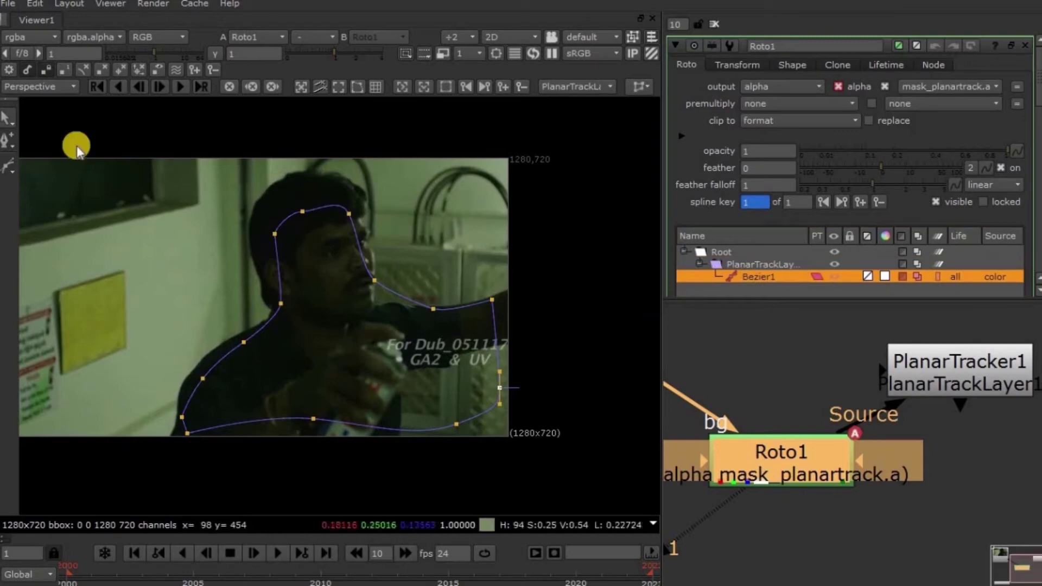
Move to frame 2000 and track the planar layer forward to the end of the footage in Perspective mode
{"action": "left_click", "coordinate": [182, 86]}
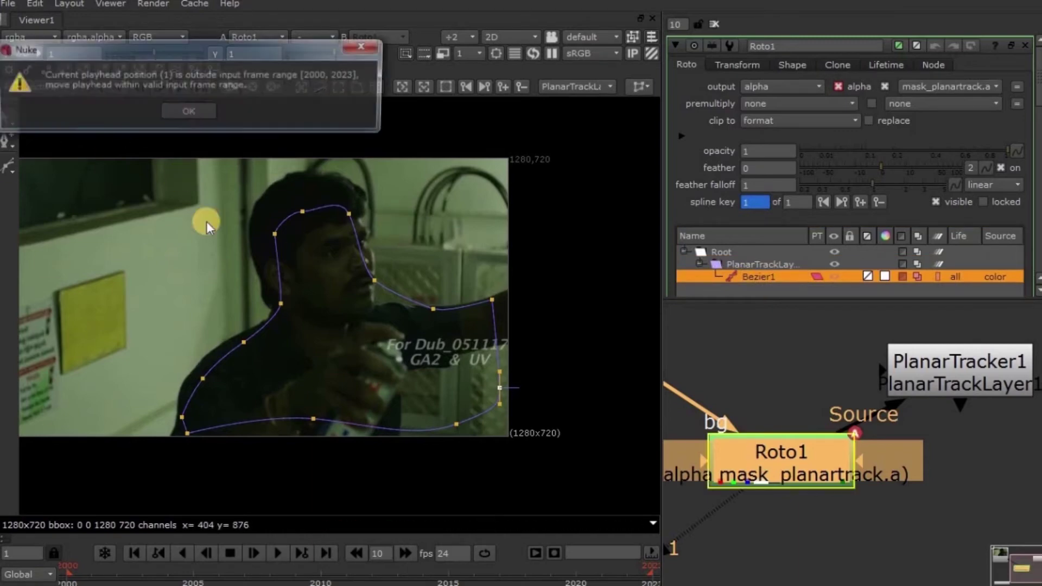
{"action": "left_click", "coordinate": [187, 112]}
{"action": "left_click", "coordinate": [16, 549]}
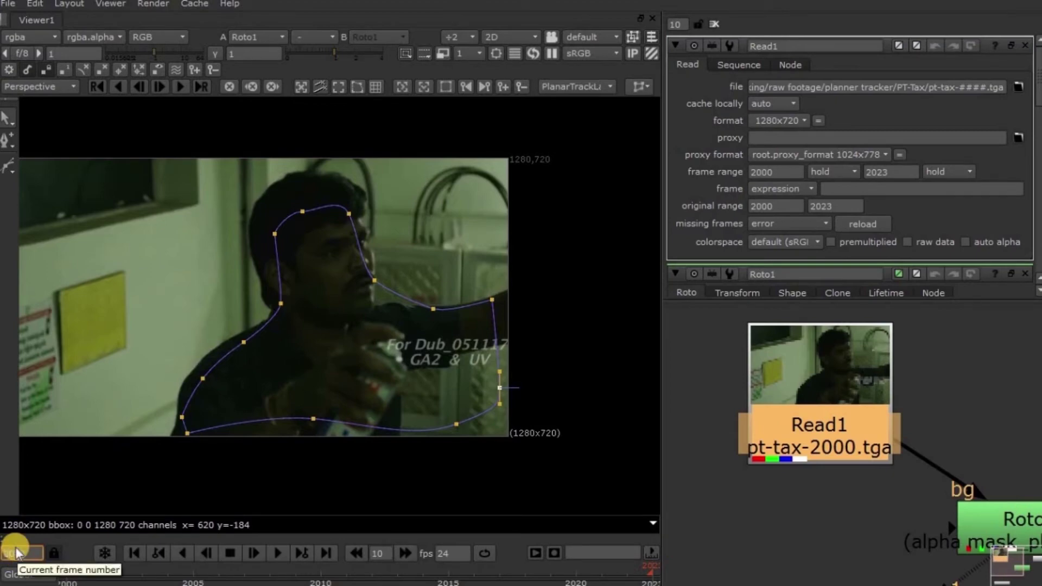
{"action": "type", "text": "2000"}
{"action": "key", "text": "Return"}
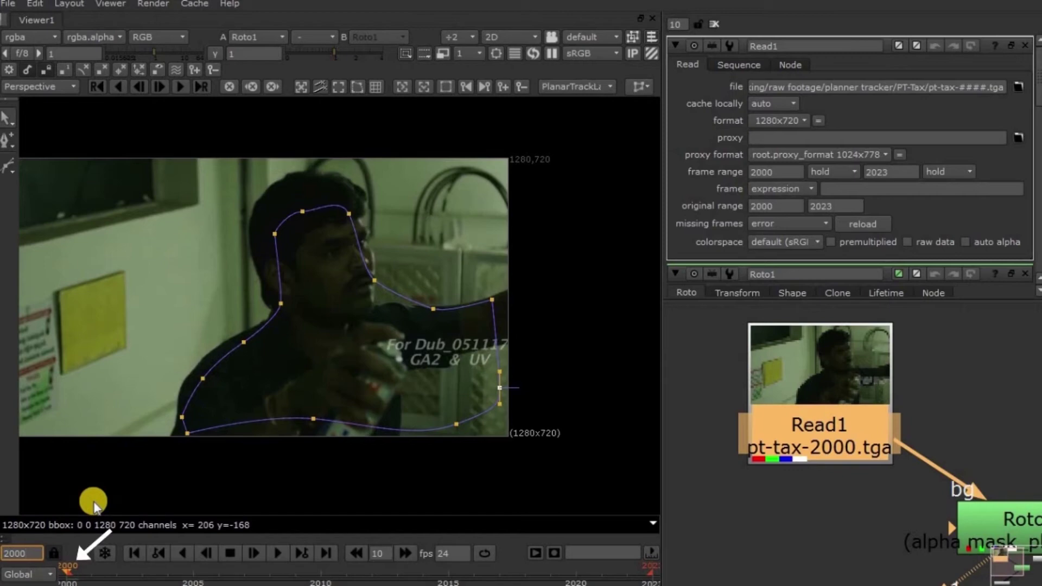
{"action": "key", "text": "f"}
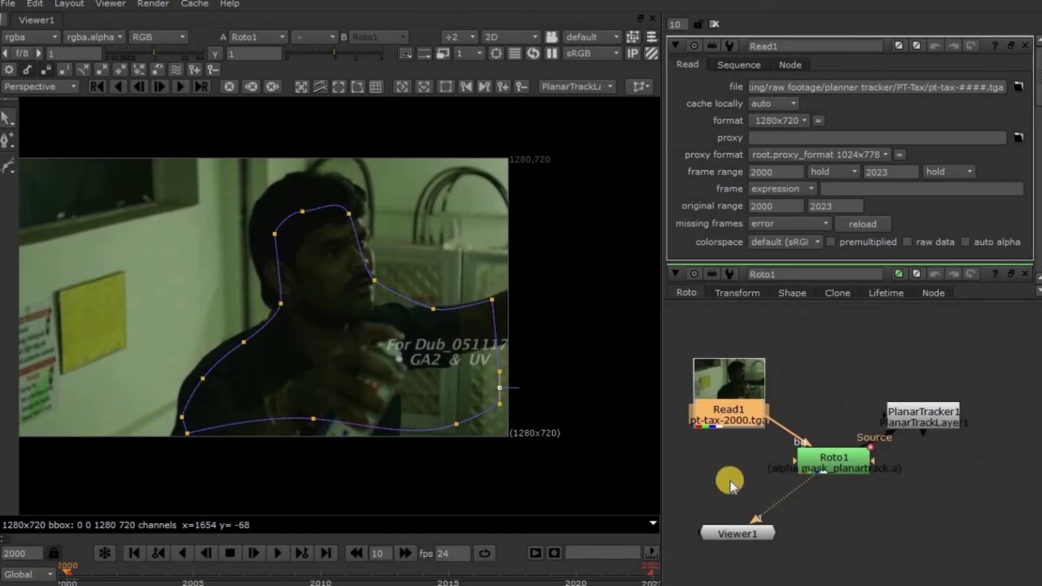
{"action": "left_click", "coordinate": [174, 88]}
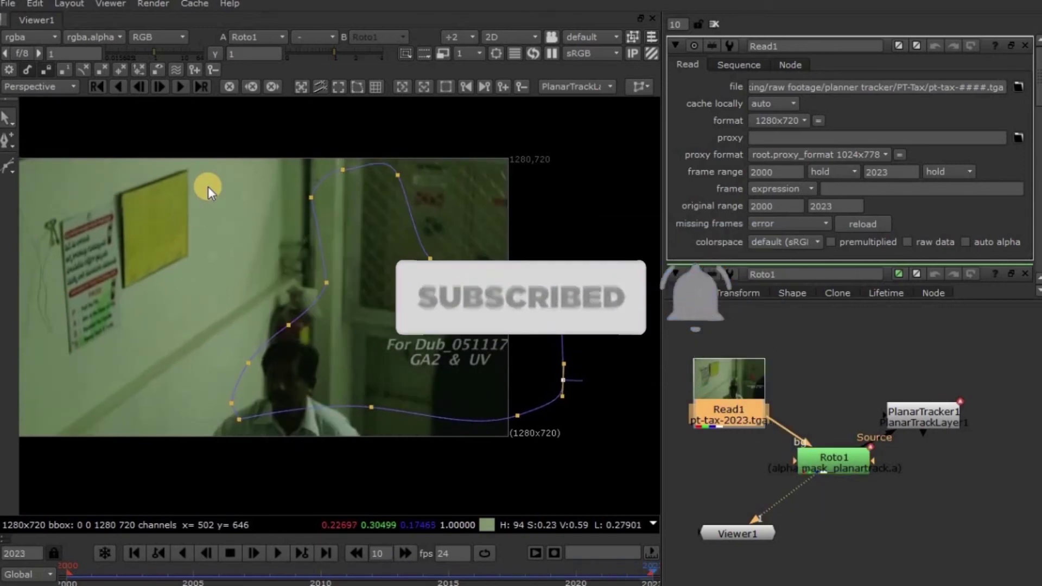
Clear all planar tracking data and return to frame 2000
{"action": "left_click", "coordinate": [230, 86]}
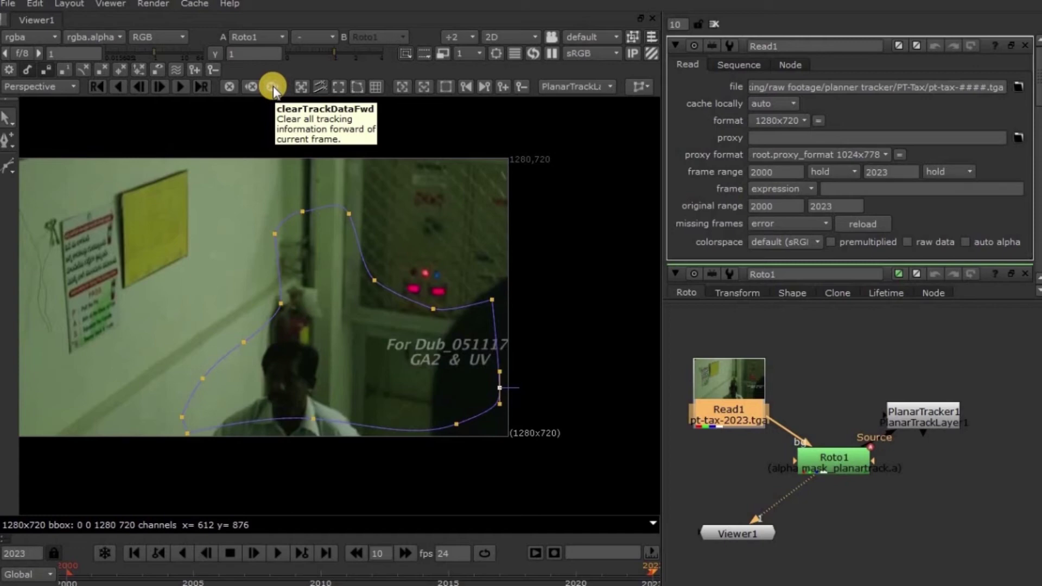
{"action": "scroll", "coordinate": [280, 302], "scroll_direction": "up", "scroll_amount": 5}
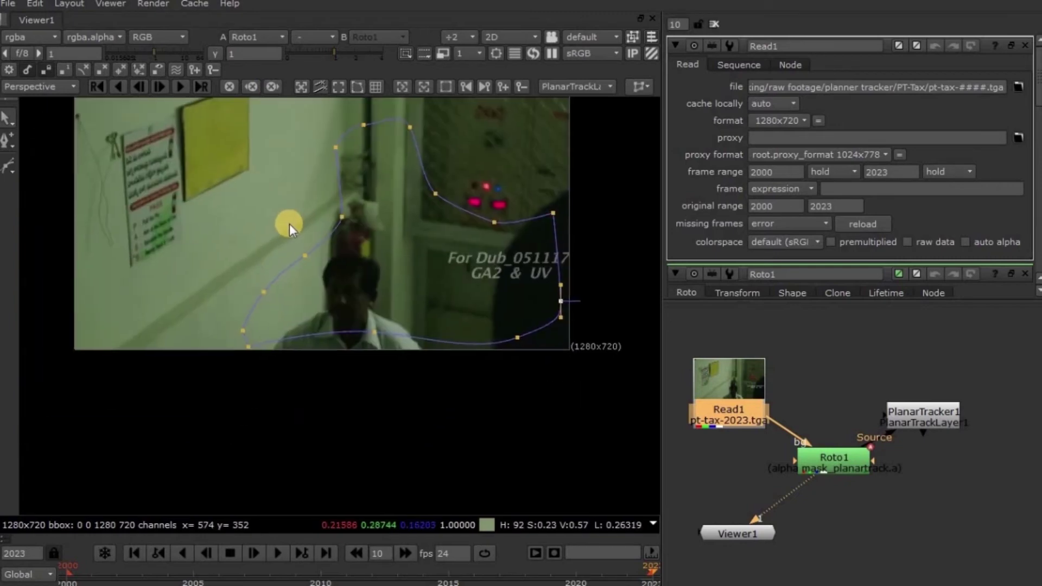
{"action": "middle_click_drag", "start_coordinate": [302, 254], "coordinate": [258, 320]}
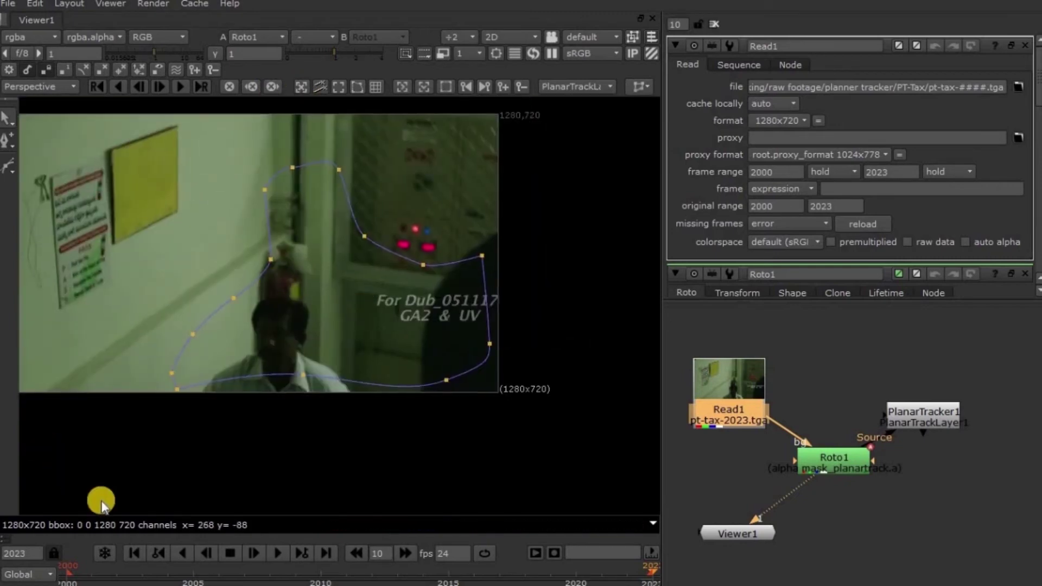
{"action": "left_click", "coordinate": [20, 553]}
{"action": "type", "text": "2000"}
{"action": "key", "text": "Return"}
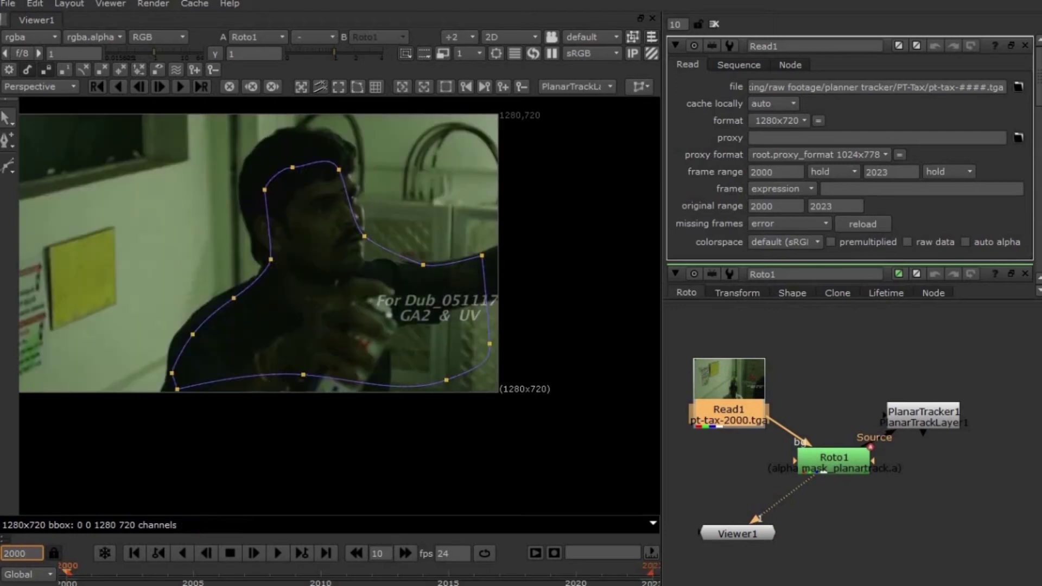
Track the planar layer forward to frame 2023, and display its feature tracks with the viewer centred on the plane at frame 2003
{"action": "left_click", "coordinate": [184, 86]}
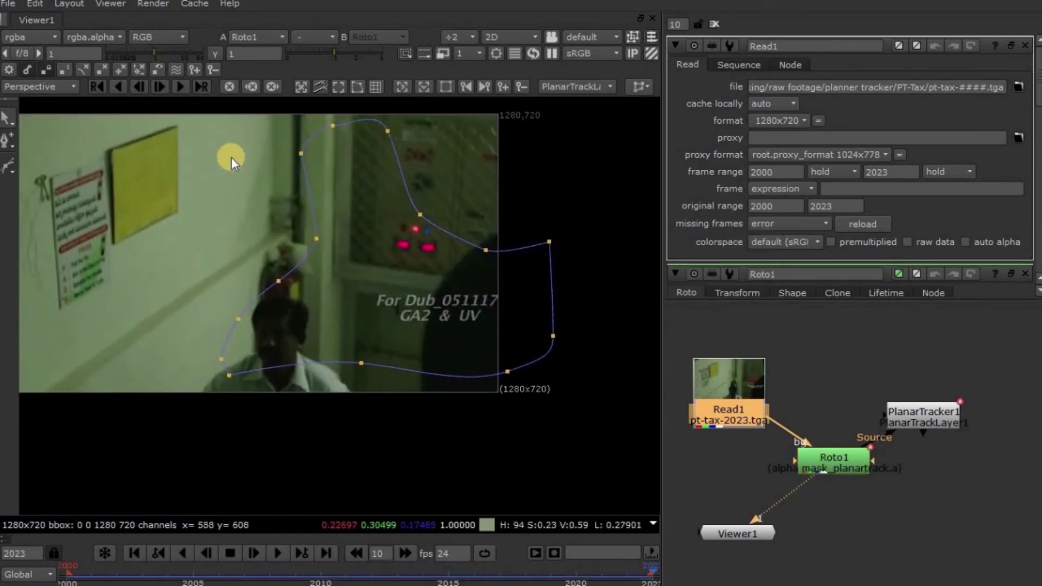
{"action": "left_click", "coordinate": [299, 87]}
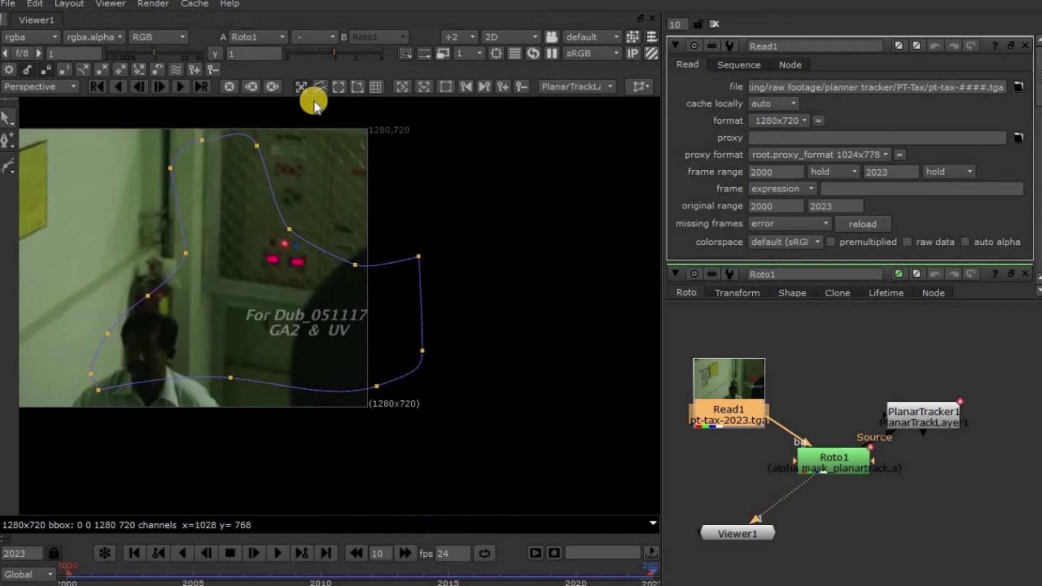
{"action": "left_click", "coordinate": [319, 87]}
{"action": "left_click_drag", "start_coordinate": [632, 567], "coordinate": [132, 560]}
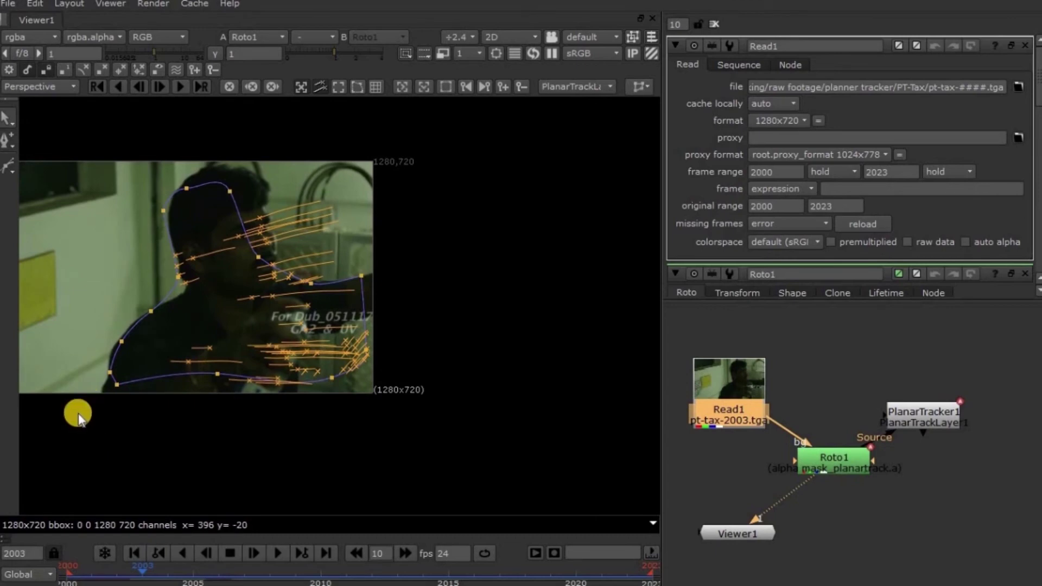
{"action": "key", "text": "f"}
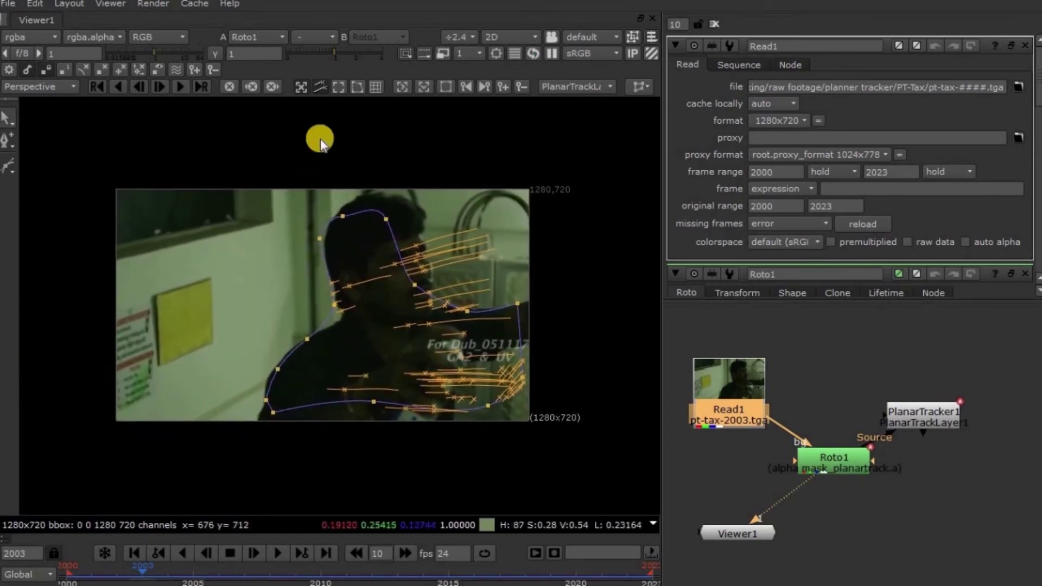
Show the planar surface with its corner correction handles, and overlay its perspective grid at frame 2010
{"action": "left_click", "coordinate": [341, 89]}
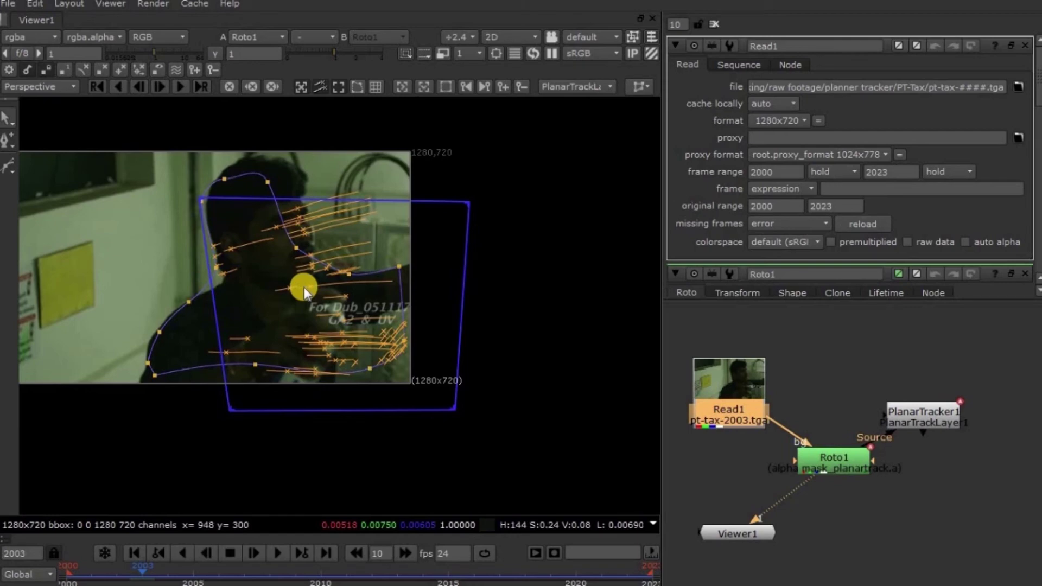
{"action": "left_click", "coordinate": [355, 87]}
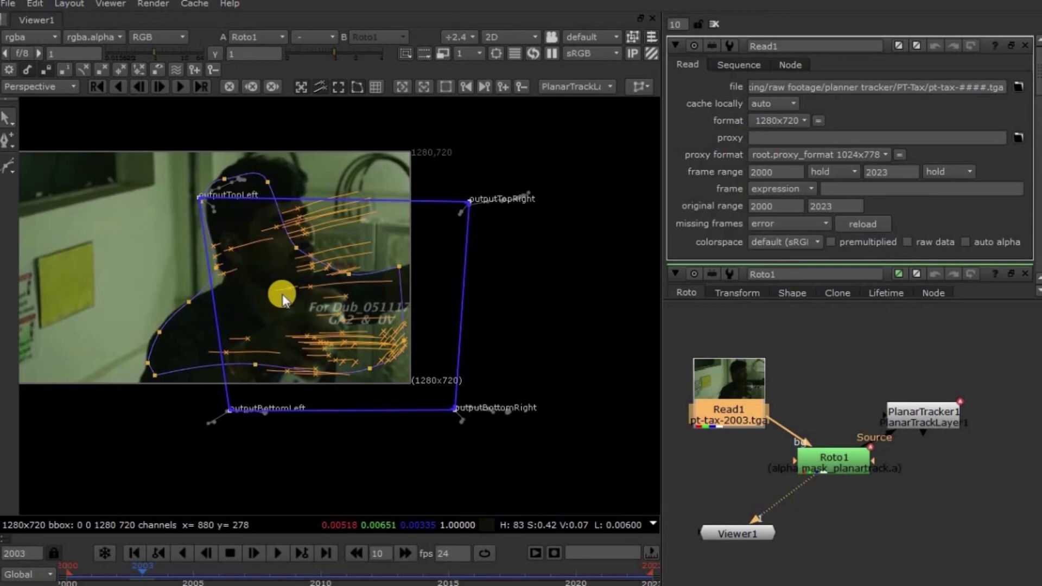
{"action": "left_click_drag", "start_coordinate": [269, 567], "coordinate": [321, 567]}
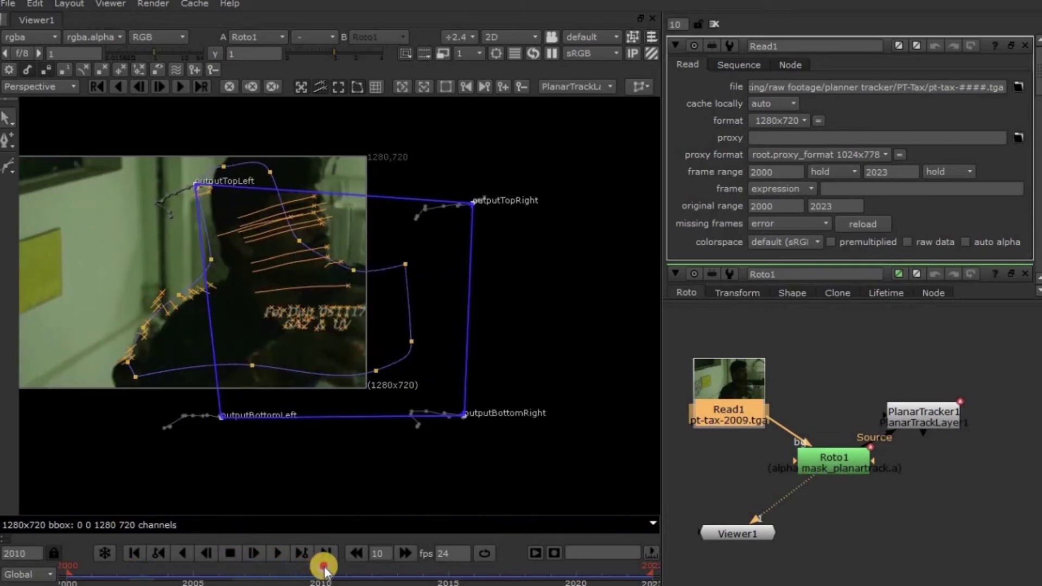
{"action": "left_click", "coordinate": [377, 87]}
{"action": "scroll", "coordinate": [282, 277], "scroll_direction": "down", "scroll_amount": 3}
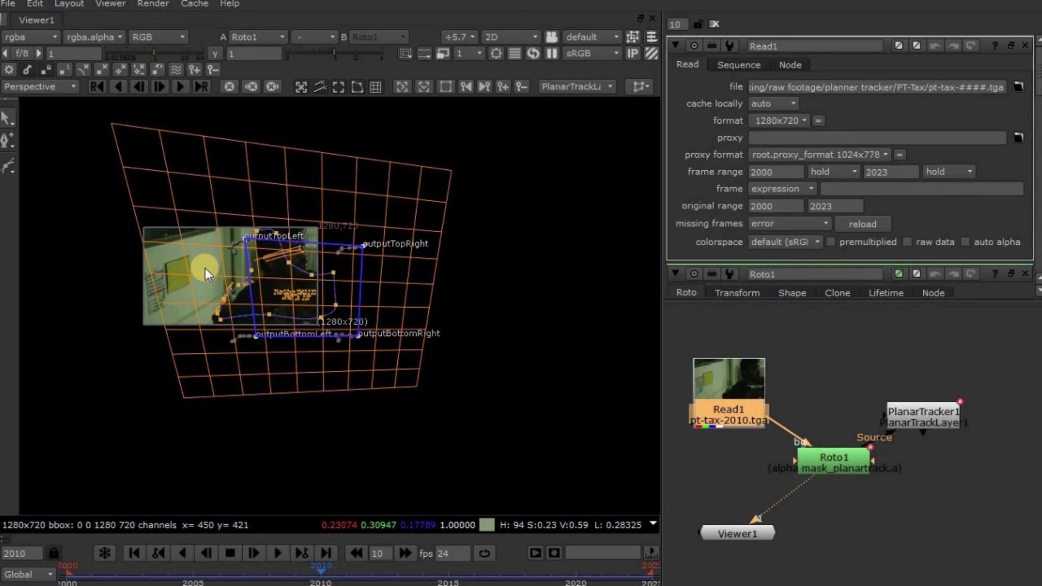
Return to the reference frame 2000 and hide the planar grid overlay
{"action": "left_click", "coordinate": [402, 89]}
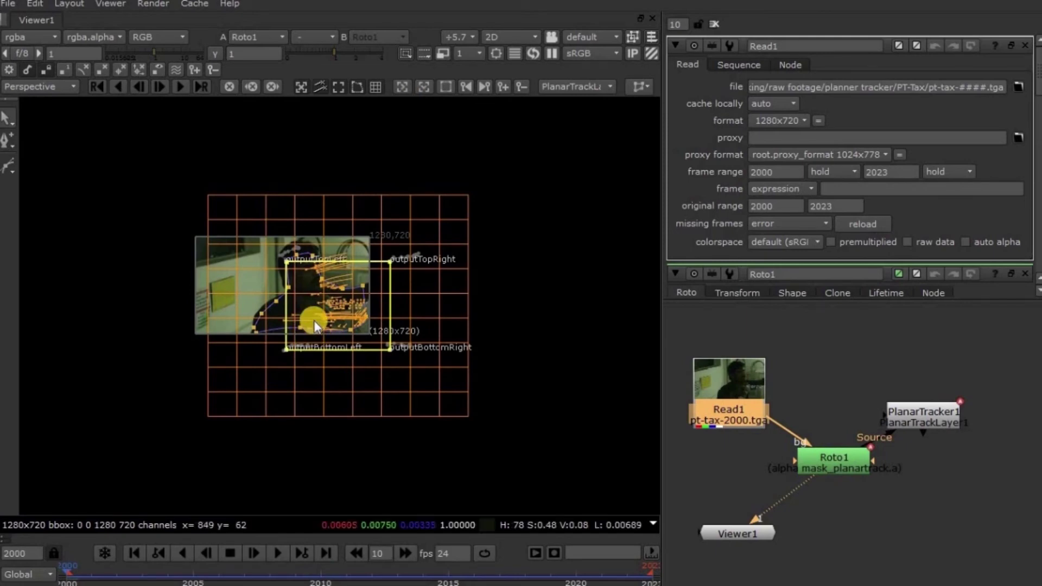
{"action": "scroll", "coordinate": [314, 321], "scroll_direction": "up", "scroll_amount": 3}
{"action": "scroll", "coordinate": [315, 320], "scroll_direction": "up", "scroll_amount": 2}
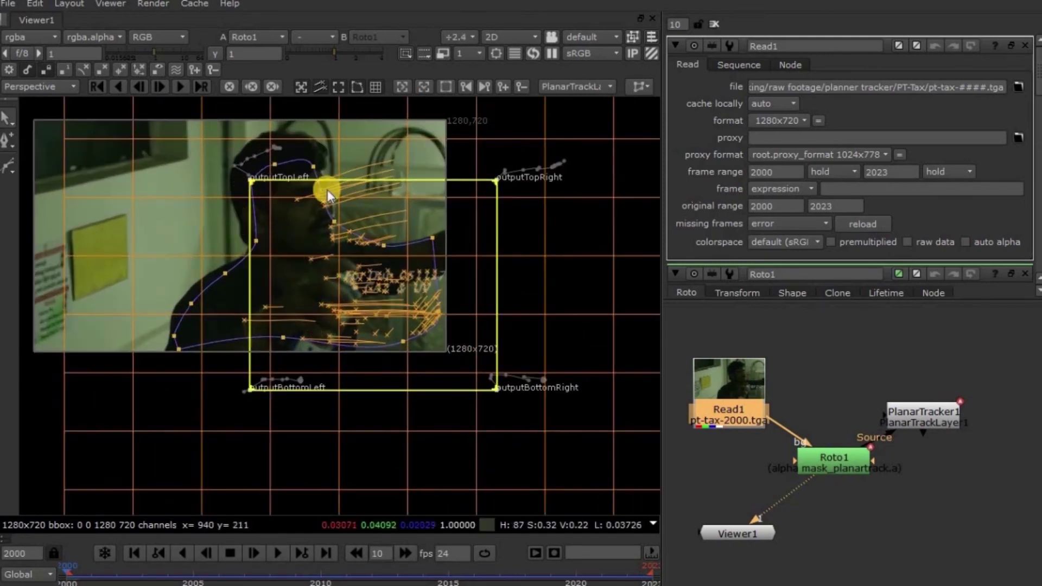
{"action": "left_click", "coordinate": [374, 86]}
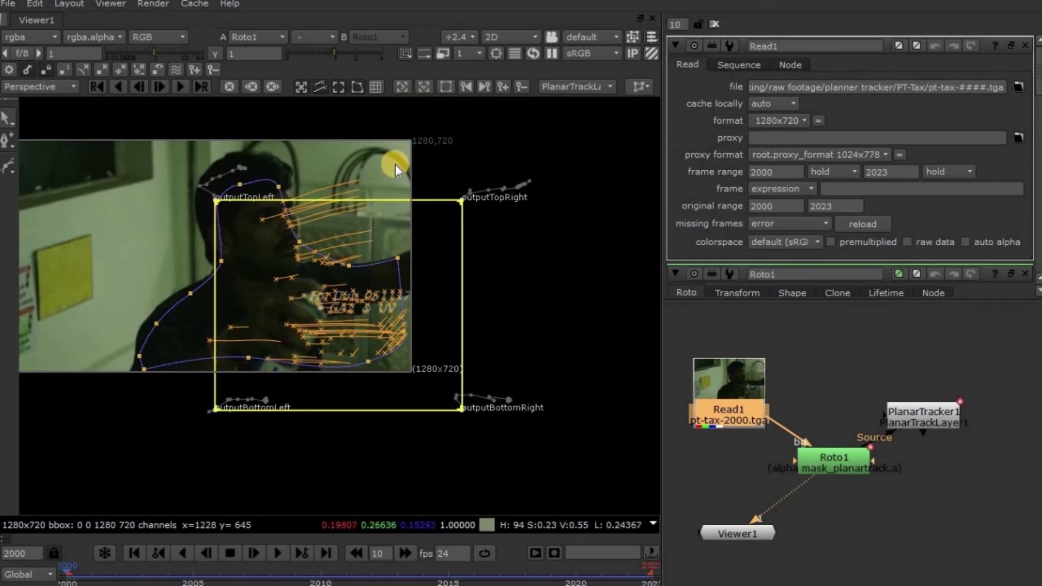
Reshape the planar surface at frame 2000 by moving its four corners inward over the man's chest and outstretched arm
{"action": "left_click_drag", "start_coordinate": [215, 200], "coordinate": [233, 214]}
{"action": "left_click_drag", "start_coordinate": [215, 408], "coordinate": [240, 365]}
{"action": "left_click_drag", "start_coordinate": [462, 408], "coordinate": [420, 382]}
{"action": "left_click_drag", "start_coordinate": [462, 201], "coordinate": [402, 234]}
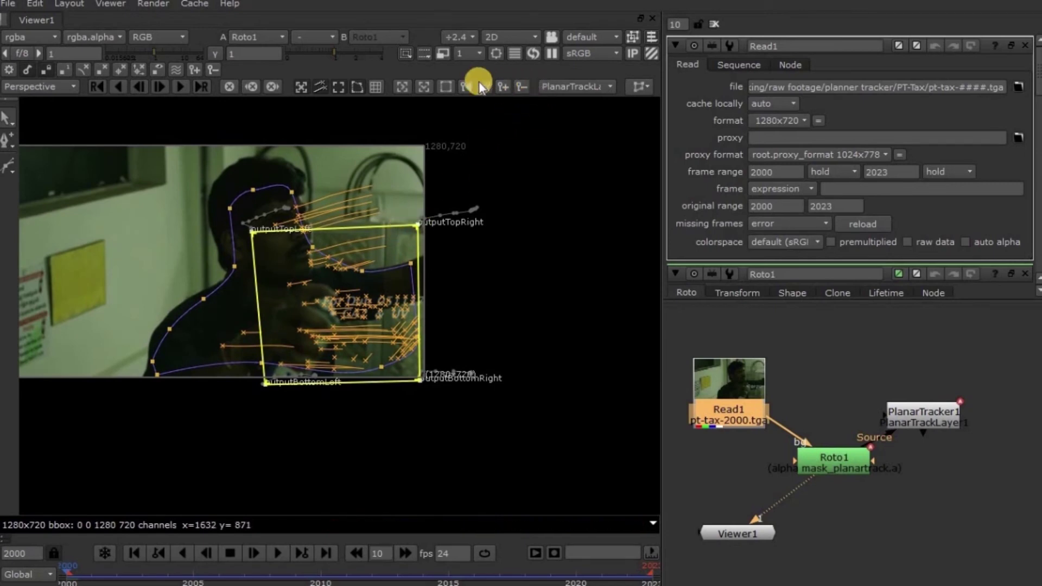
{"action": "left_click", "coordinate": [510, 87]}
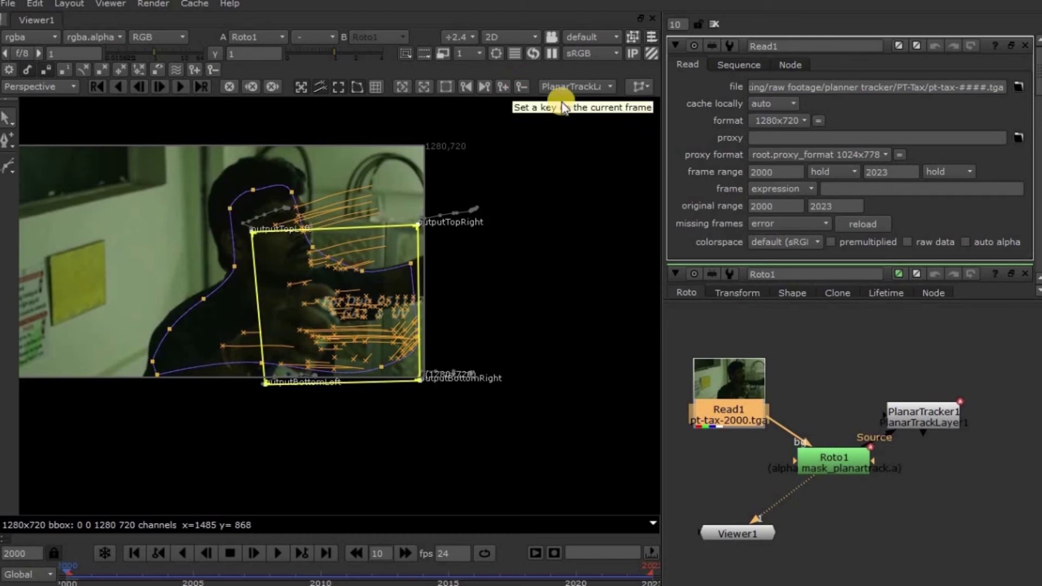
Review the track layer choices and the planar track export options, keeping PlanarTrackLayer1 active and placing PlanarTracker1 above Roto1
{"action": "left_click", "coordinate": [610, 88]}
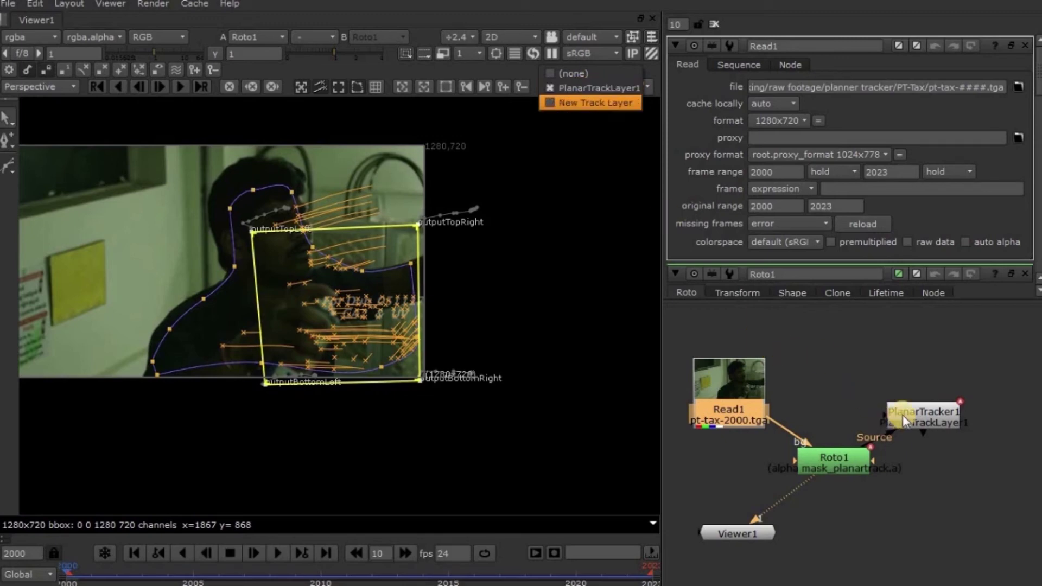
{"action": "left_click_drag", "start_coordinate": [901, 416], "coordinate": [850, 385]}
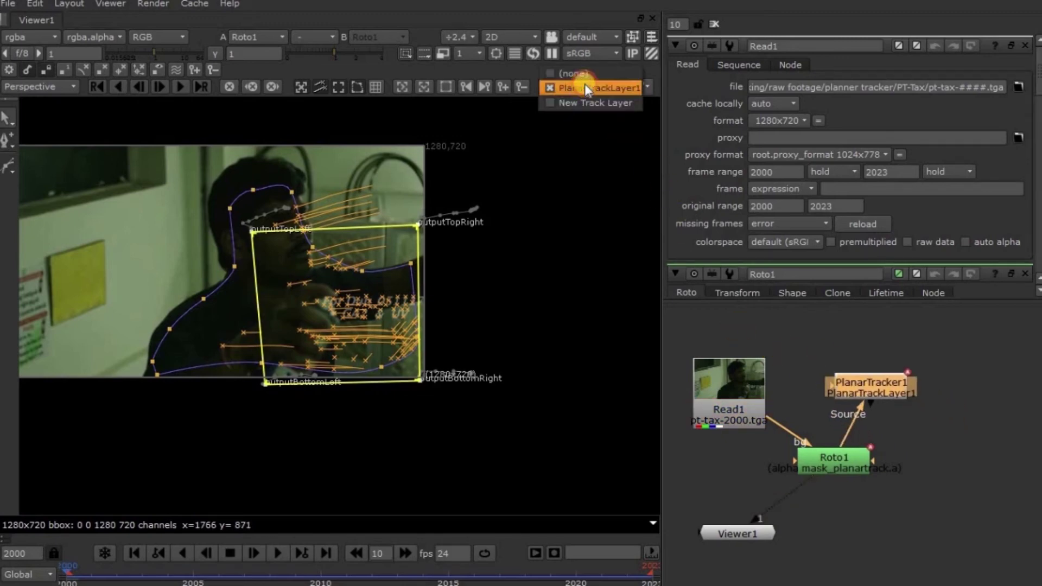
{"action": "left_click", "coordinate": [586, 87]}
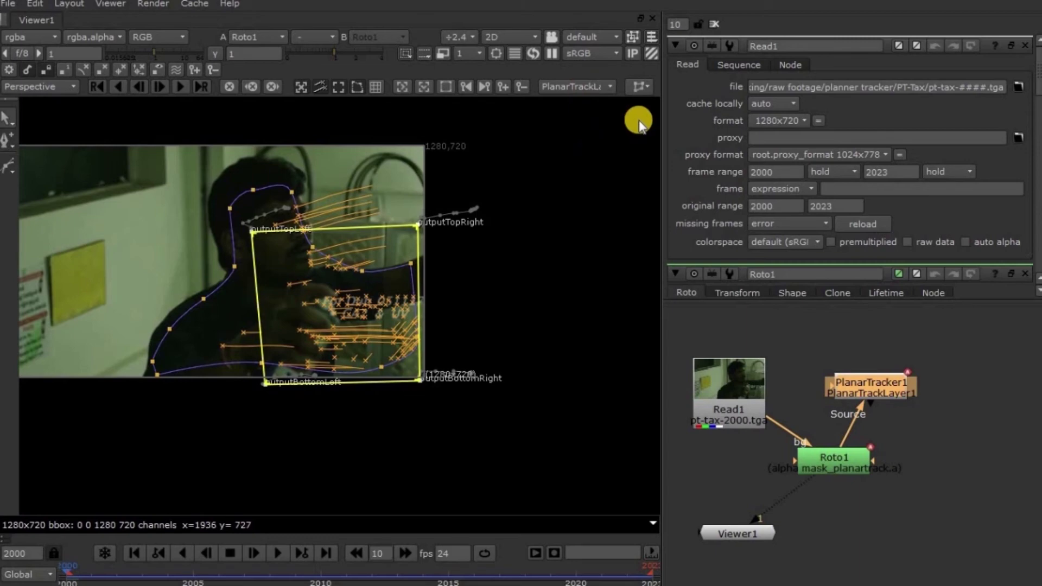
{"action": "left_click", "coordinate": [651, 85]}
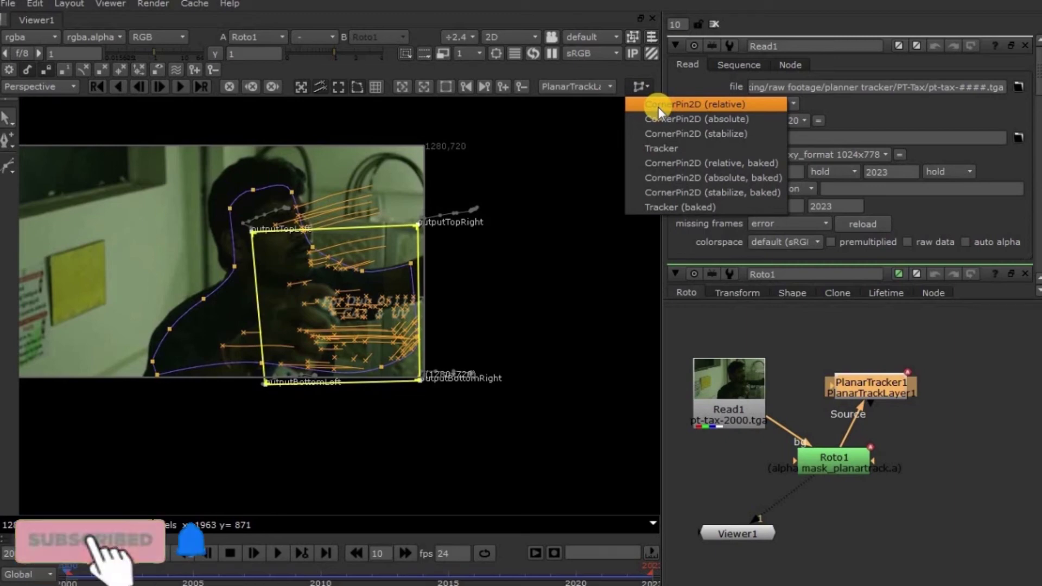
{"action": "left_click", "coordinate": [670, 161]}
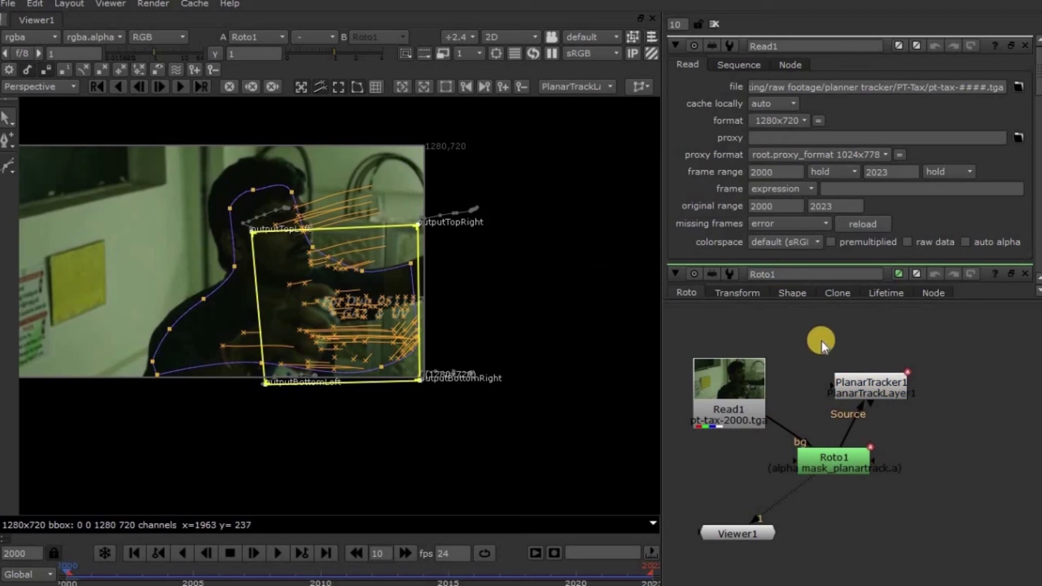
Examine the export types and the feature and tracking settings in PlanarTracker1's properties
{"action": "double_click", "coordinate": [867, 380]}
{"action": "scroll", "coordinate": [846, 201], "scroll_direction": "down", "scroll_amount": 4}
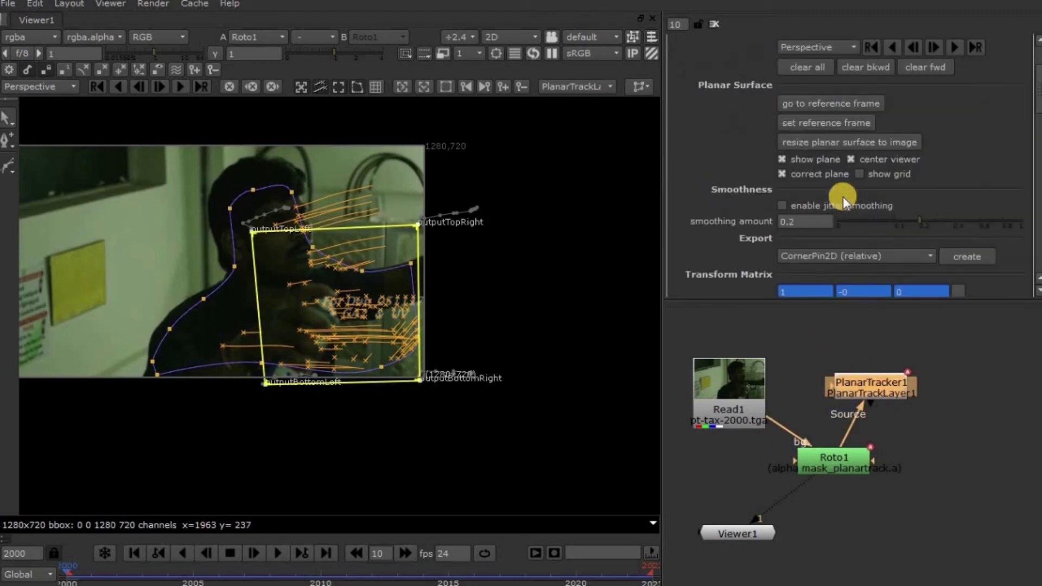
{"action": "left_click", "coordinate": [923, 212]}
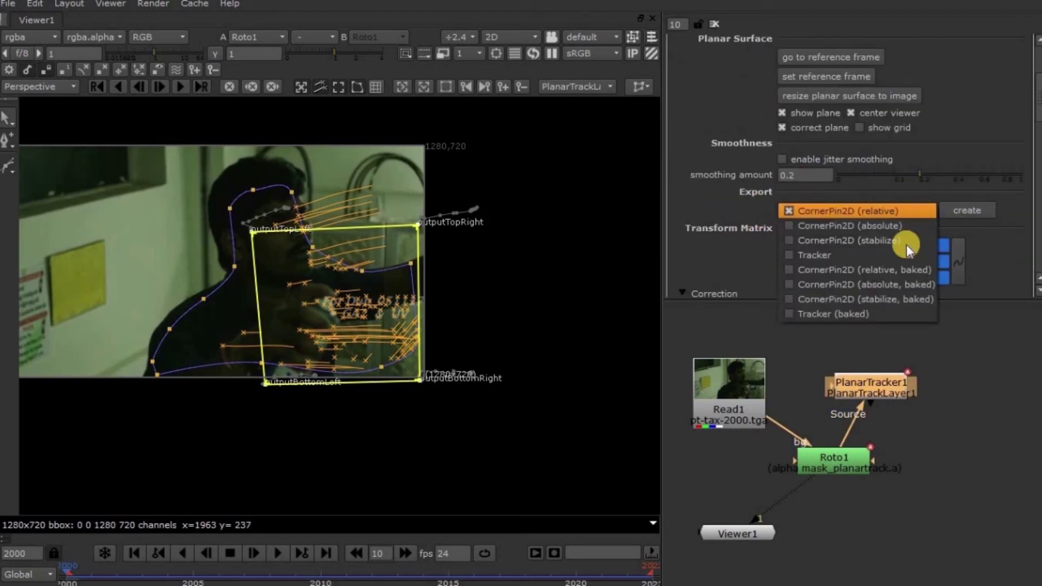
{"action": "left_click", "coordinate": [992, 233]}
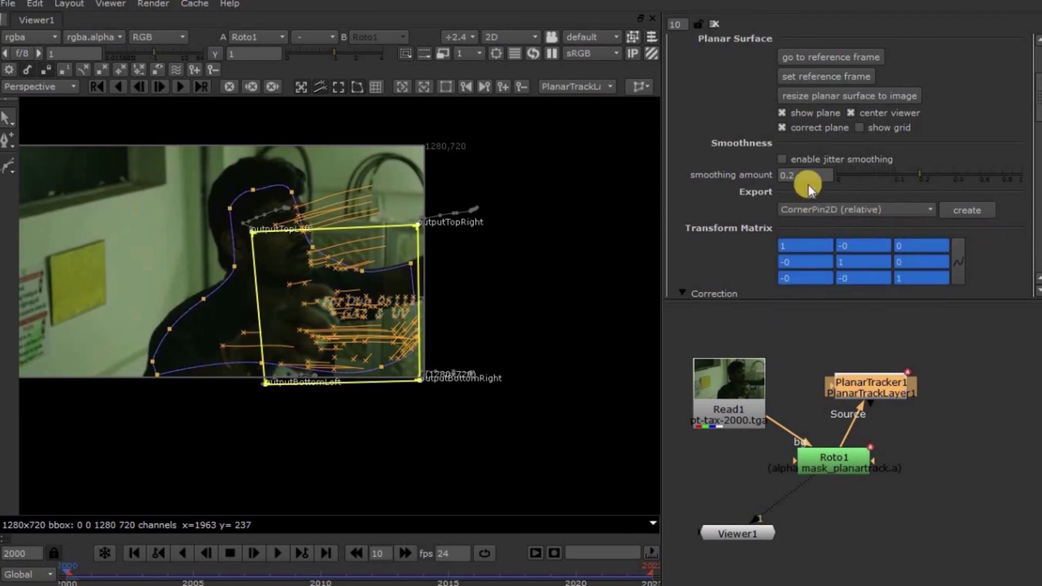
{"action": "scroll", "coordinate": [806, 182], "scroll_direction": "up", "scroll_amount": 4}
{"action": "left_click", "coordinate": [775, 64]}
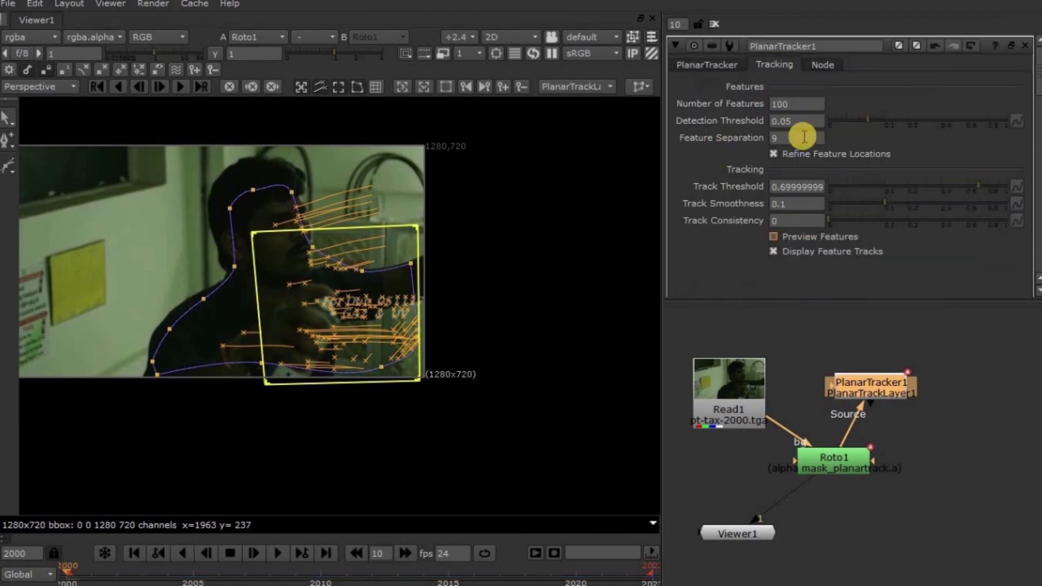
{"action": "scroll", "coordinate": [818, 186], "scroll_direction": "down", "scroll_amount": 2}
{"action": "scroll", "coordinate": [818, 187], "scroll_direction": "up", "scroll_amount": 2}
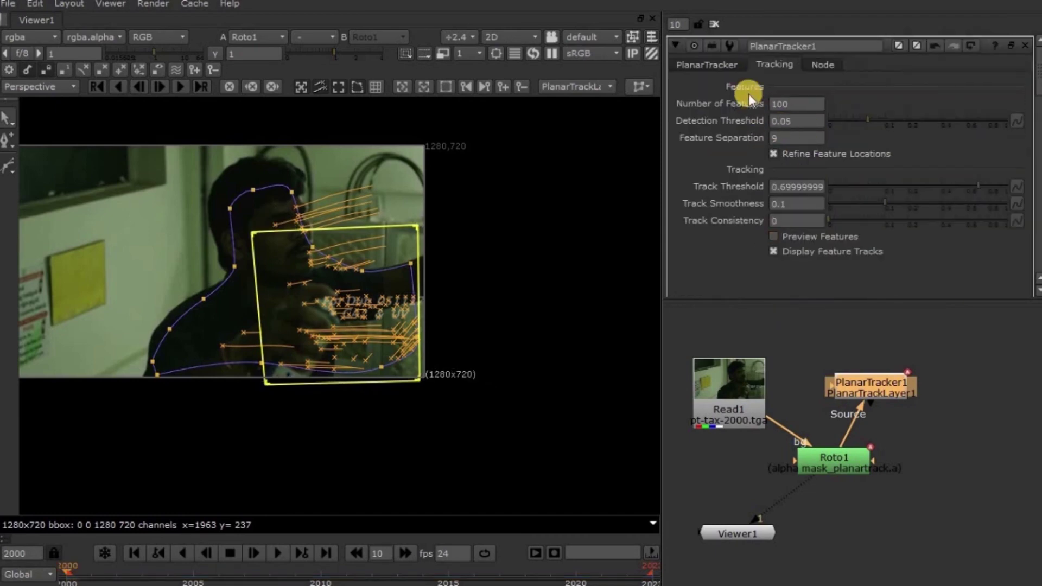
{"action": "left_click", "coordinate": [717, 67]}
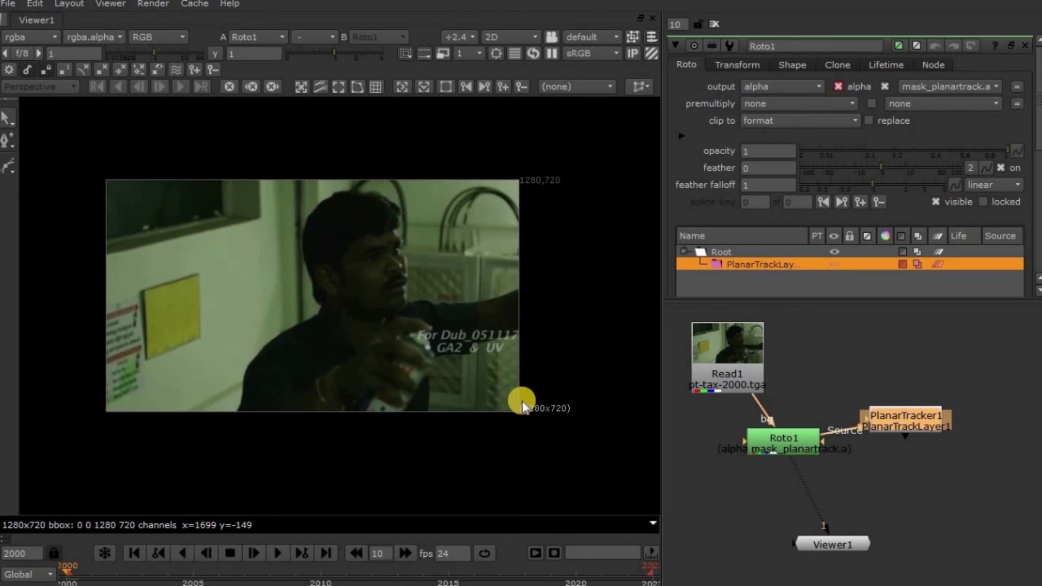
Draw a closed four-point Bezier shape around the yellow board on the wall in PlanarTrackLayer1 at frame 2000
{"action": "left_click", "coordinate": [5, 172]}
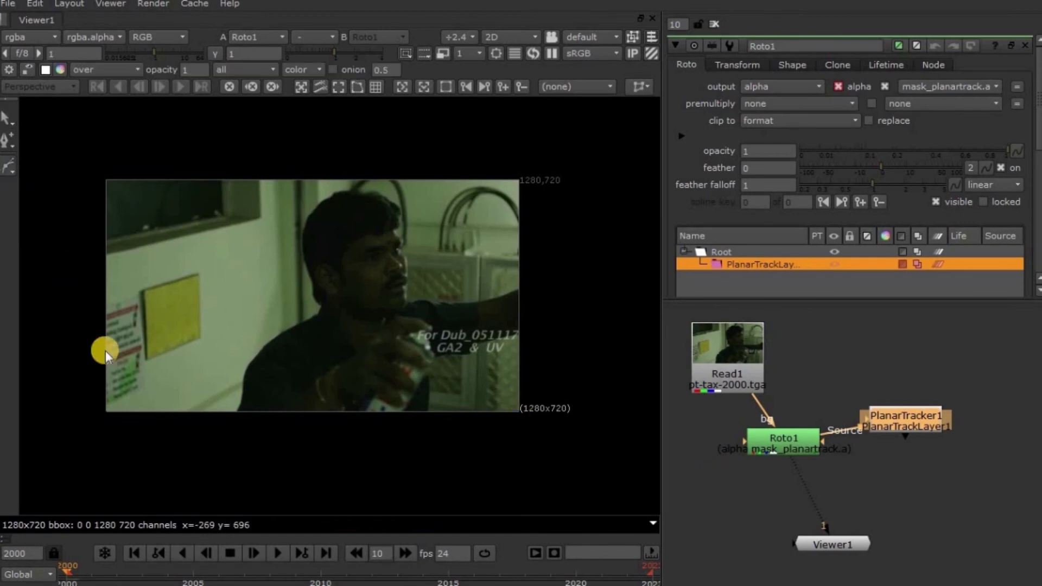
{"action": "scroll", "coordinate": [128, 318], "scroll_direction": "up", "scroll_amount": 8}
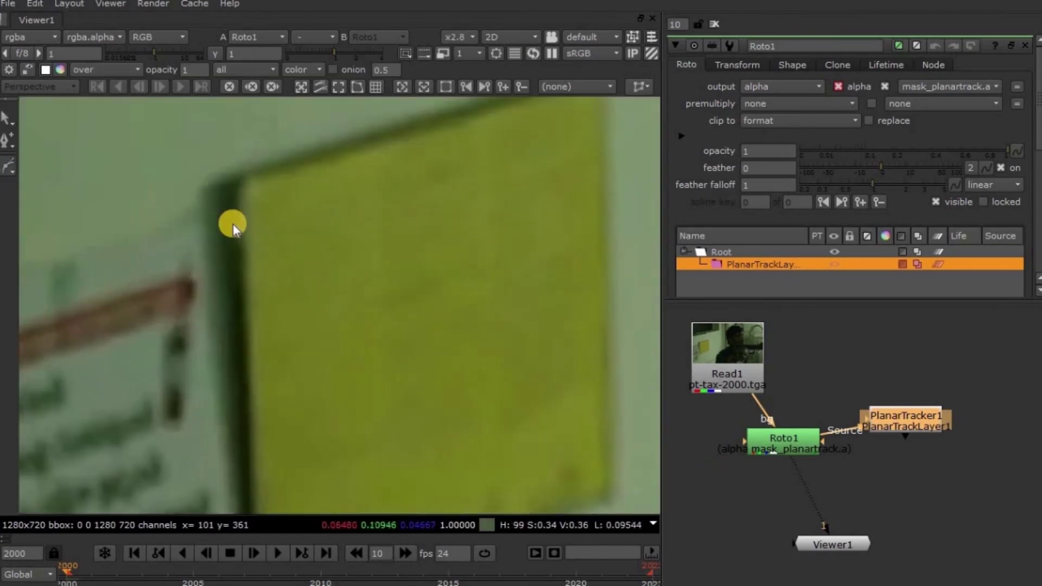
{"action": "middle_click_drag", "start_coordinate": [232, 224], "coordinate": [211, 280]}
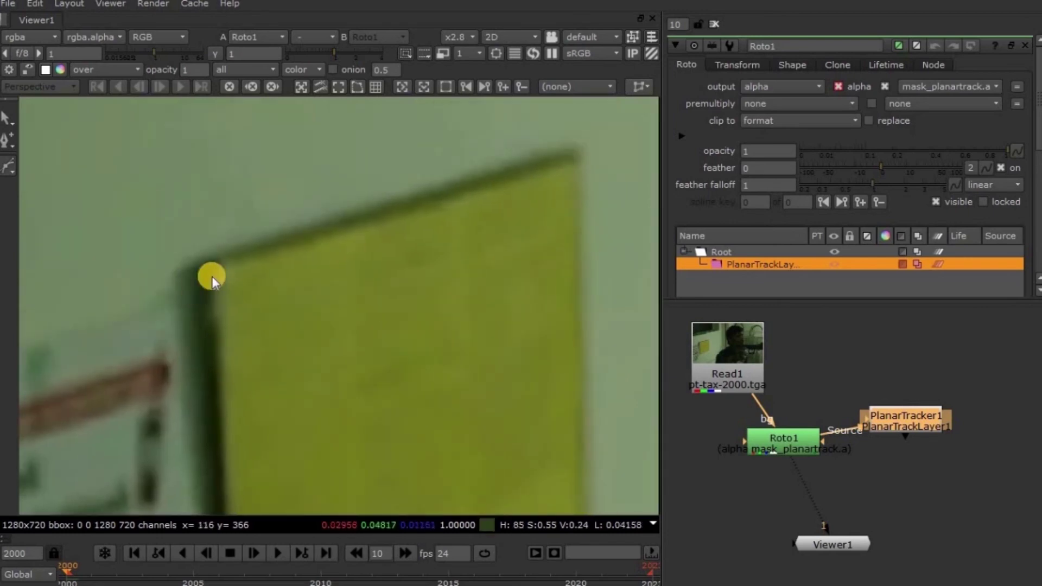
{"action": "left_click", "coordinate": [203, 269]}
{"action": "left_click", "coordinate": [566, 156]}
{"action": "scroll", "coordinate": [565, 262], "scroll_direction": "down", "scroll_amount": 3}
{"action": "scroll", "coordinate": [549, 321], "scroll_direction": "up", "scroll_amount": 3}
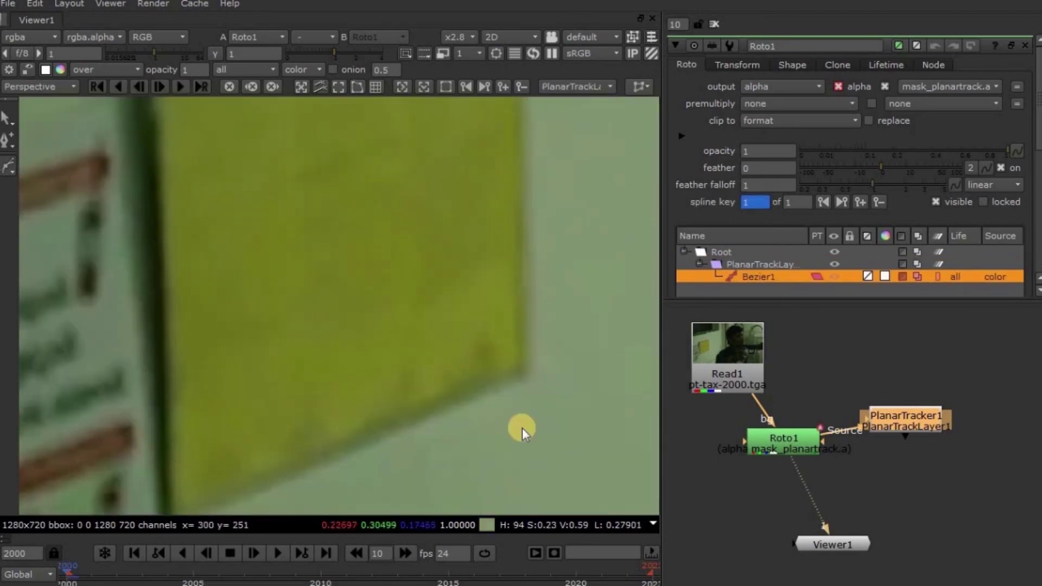
{"action": "scroll", "coordinate": [512, 368], "scroll_direction": "up", "scroll_amount": 2}
{"action": "scroll", "coordinate": [512, 368], "scroll_direction": "down", "scroll_amount": 3}
{"action": "scroll", "coordinate": [344, 418], "scroll_direction": "up", "scroll_amount": 3}
{"action": "left_click", "coordinate": [294, 429]}
{"action": "middle_click_drag", "start_coordinate": [293, 428], "coordinate": [309, 372]}
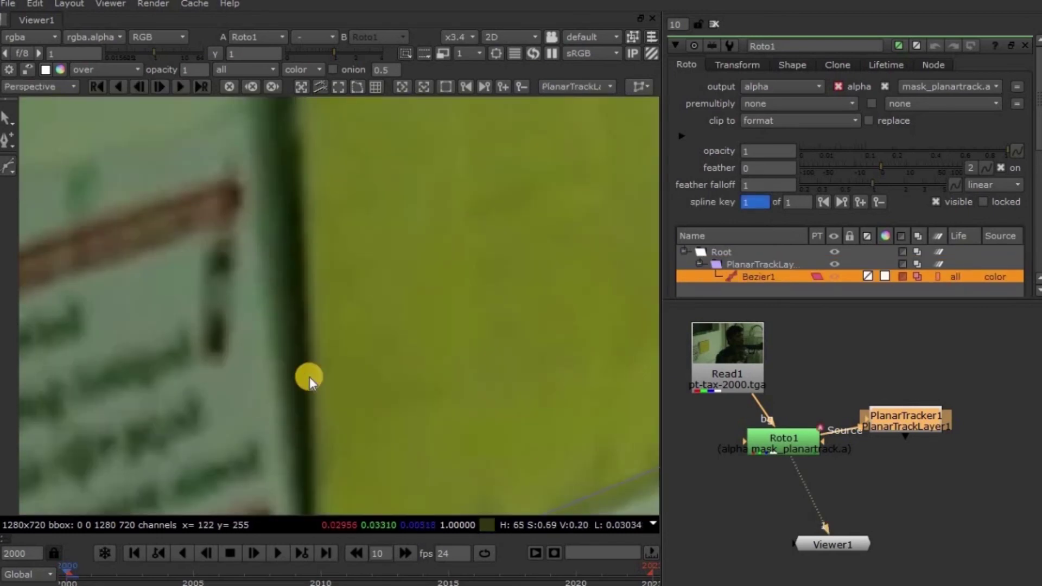
{"action": "middle_click_drag", "start_coordinate": [205, 223], "coordinate": [291, 333]}
{"action": "left_click", "coordinate": [296, 265]}
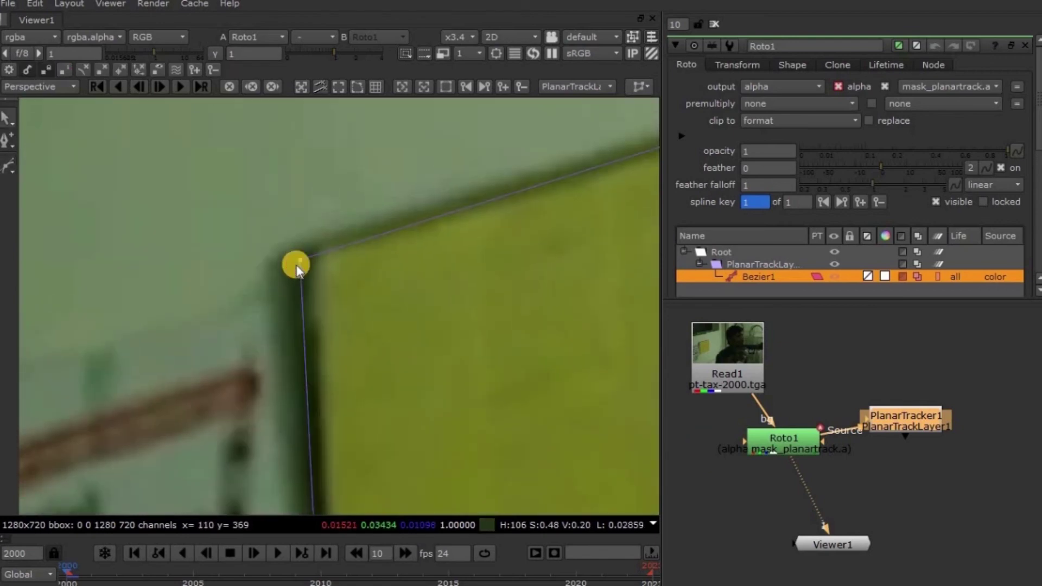
{"action": "scroll", "coordinate": [433, 390], "scroll_direction": "down", "scroll_amount": 3}
{"action": "middle_click_drag", "start_coordinate": [433, 390], "coordinate": [348, 302]}
{"action": "scroll", "coordinate": [415, 336], "scroll_direction": "down", "scroll_amount": 3}
{"action": "scroll", "coordinate": [415, 337], "scroll_direction": "down", "scroll_amount": 3}
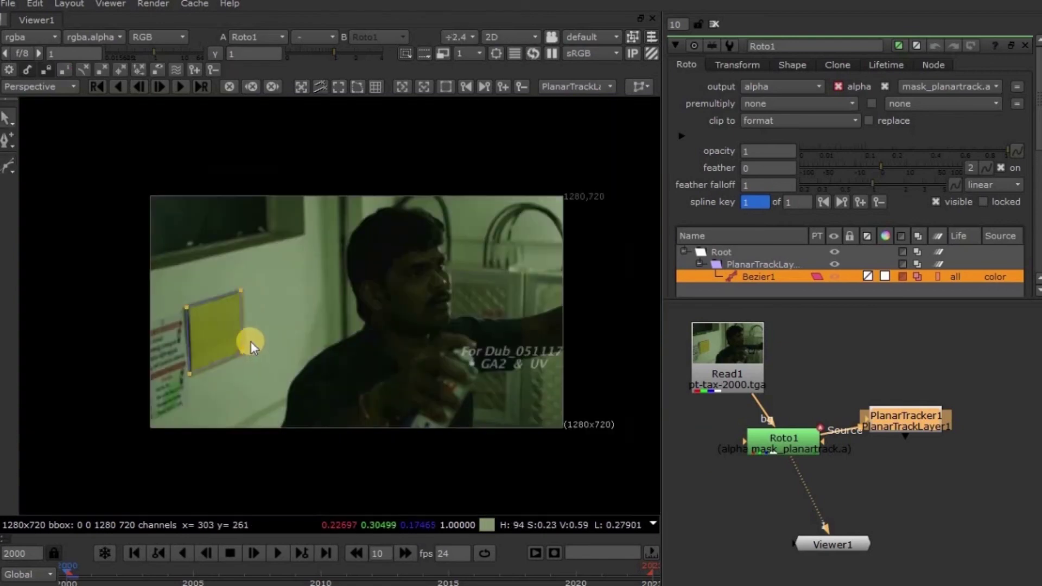
{"action": "scroll", "coordinate": [297, 338], "scroll_direction": "up", "scroll_amount": 2}
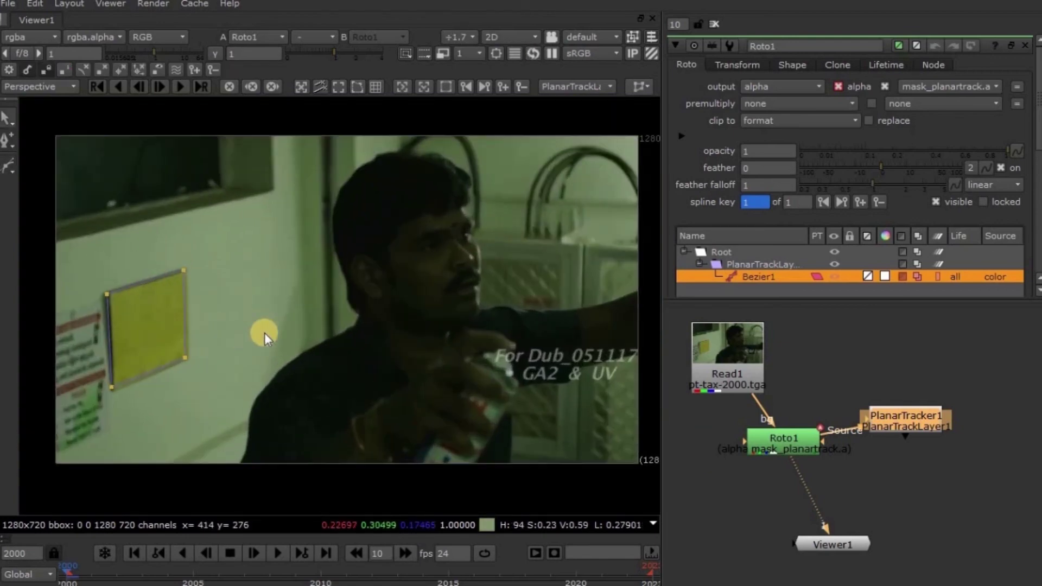
Track the yellow board's shape forward to frame 2023, and show its correctable planar surface at reference frame 2000
{"action": "left_click", "coordinate": [178, 85]}
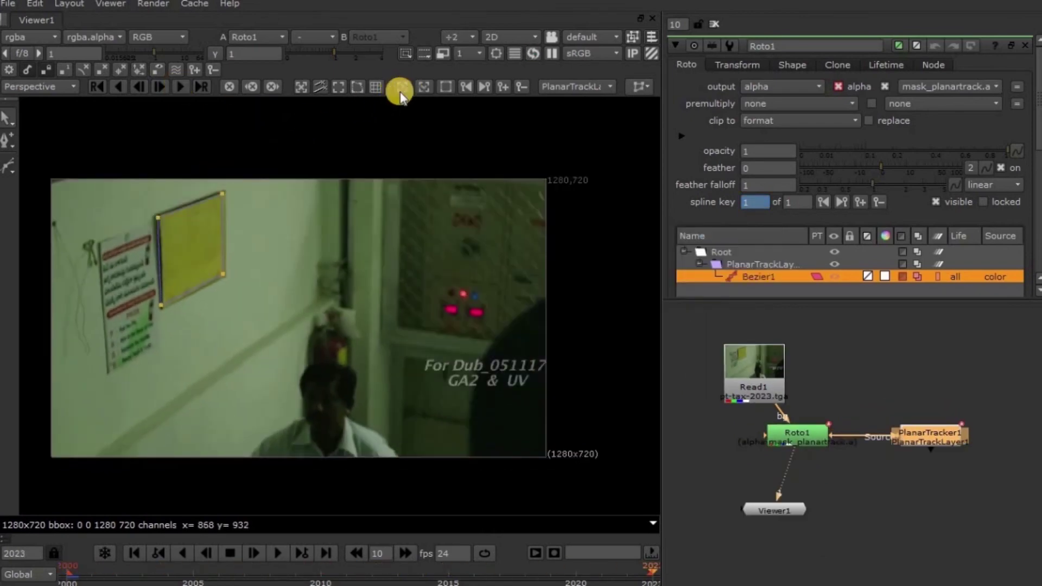
{"action": "left_click", "coordinate": [357, 88]}
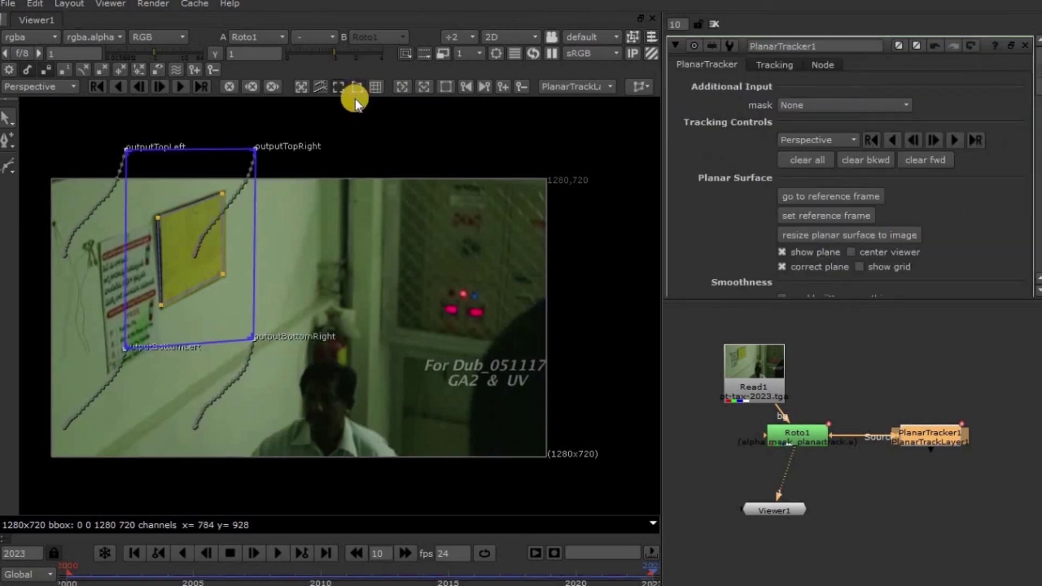
{"action": "left_click", "coordinate": [403, 87]}
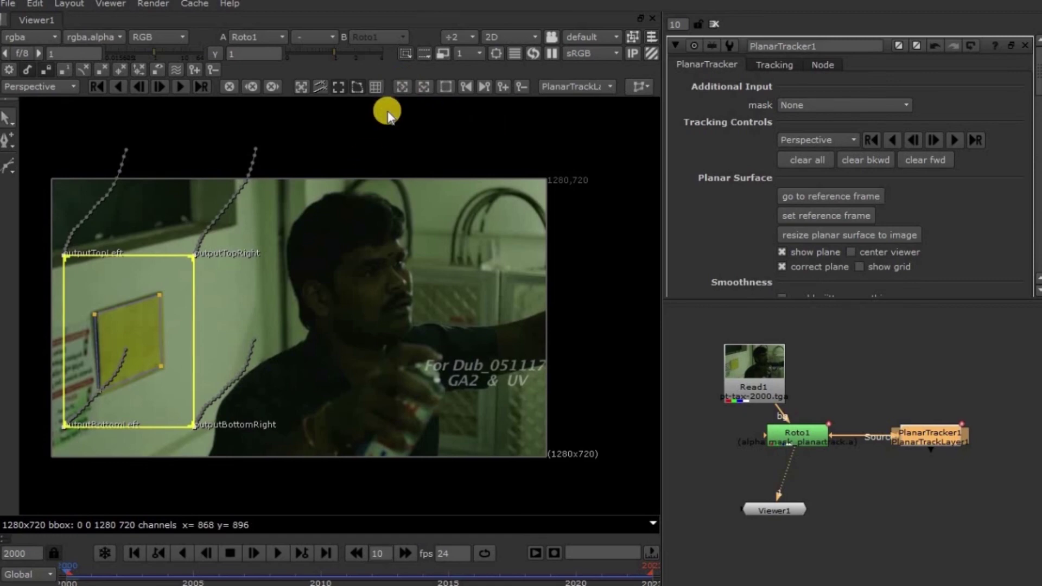
Fit the four corners of the planar surface to the yellow board's corners at reference frame 2000
{"action": "scroll", "coordinate": [67, 268], "scroll_direction": "up", "scroll_amount": 2}
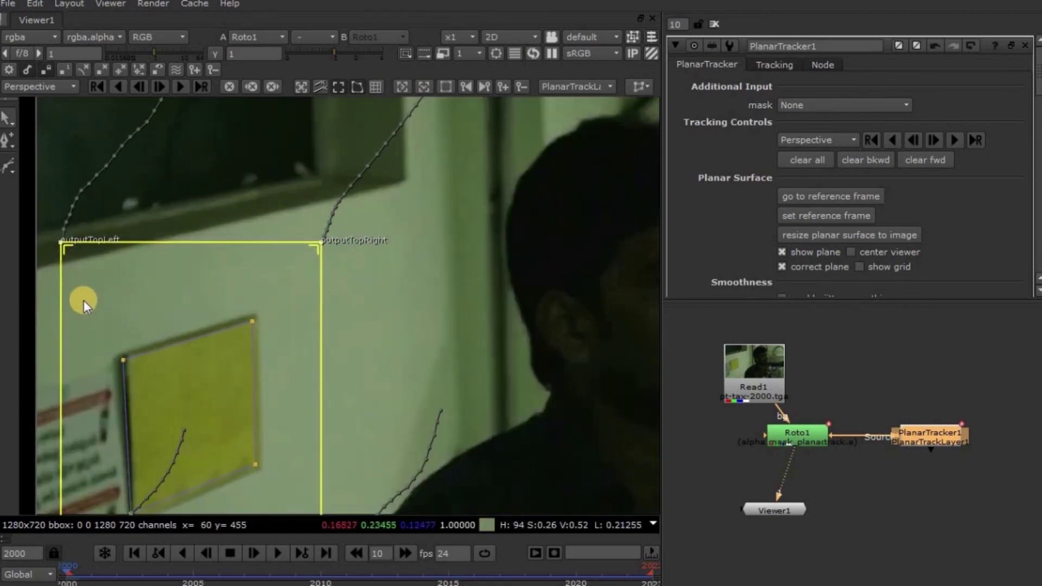
{"action": "middle_click_drag", "start_coordinate": [89, 286], "coordinate": [171, 210]}
{"action": "scroll", "coordinate": [171, 167], "scroll_direction": "up", "scroll_amount": 2}
{"action": "left_click_drag", "start_coordinate": [171, 167], "coordinate": [296, 372]}
{"action": "left_click_drag", "start_coordinate": [611, 163], "coordinate": [484, 324]}
{"action": "middle_click_drag", "start_coordinate": [433, 274], "coordinate": [395, 430]}
{"action": "scroll", "coordinate": [286, 236], "scroll_direction": "up", "scroll_amount": 2}
{"action": "scroll", "coordinate": [131, 344], "scroll_direction": "down", "scroll_amount": 3}
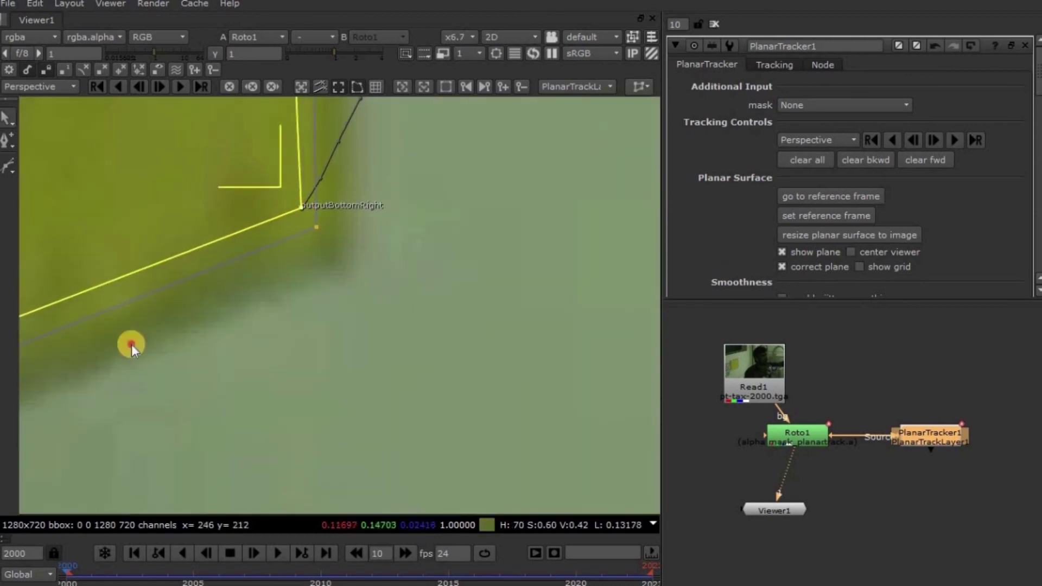
{"action": "scroll", "coordinate": [236, 361], "scroll_direction": "up", "scroll_amount": 3}
{"action": "middle_click_drag", "start_coordinate": [237, 361], "coordinate": [277, 294]}
{"action": "middle_click_drag", "start_coordinate": [602, 191], "coordinate": [396, 242]}
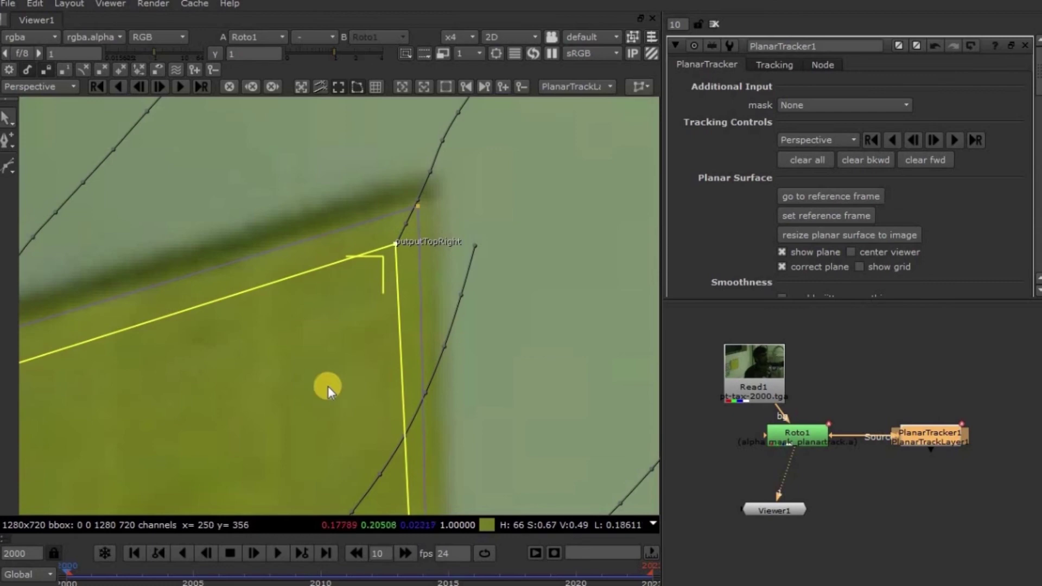
{"action": "scroll", "coordinate": [328, 388], "scroll_direction": "down", "scroll_amount": 3}
{"action": "scroll", "coordinate": [259, 447], "scroll_direction": "up", "scroll_amount": 2}
{"action": "scroll", "coordinate": [298, 350], "scroll_direction": "up", "scroll_amount": 2}
{"action": "scroll", "coordinate": [304, 316], "scroll_direction": "down", "scroll_amount": 6}
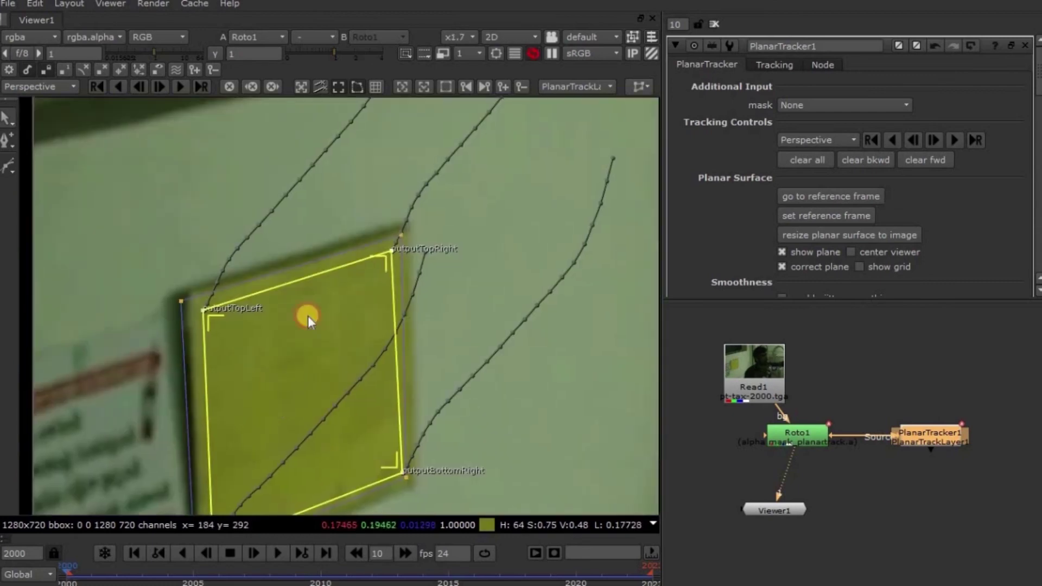
{"action": "scroll", "coordinate": [281, 347], "scroll_direction": "down", "scroll_amount": 2}
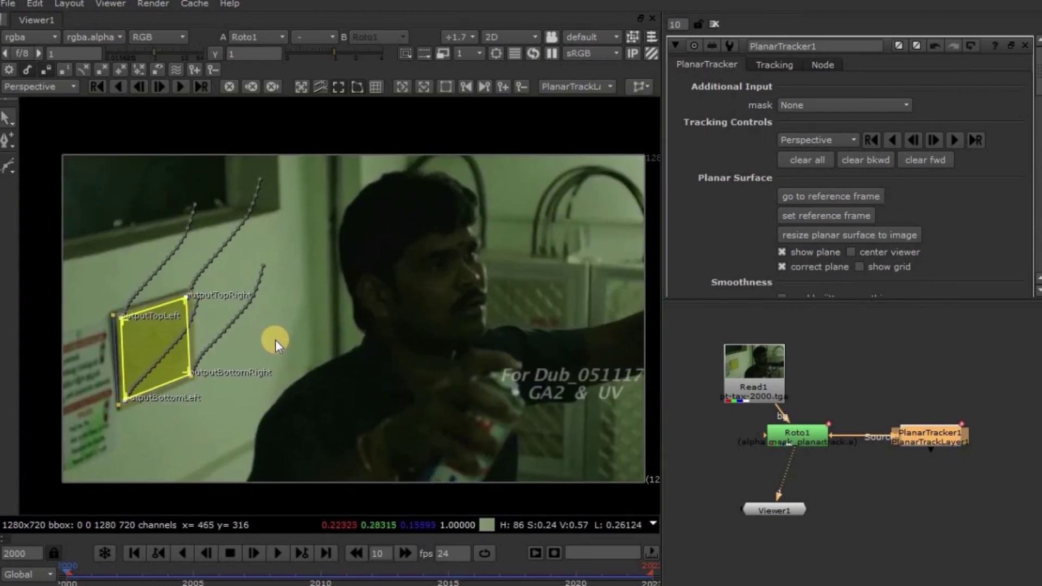
Check the corrected planar surface at the end of the shot, and play the track from frame 2000
{"action": "key", "text": "v"}
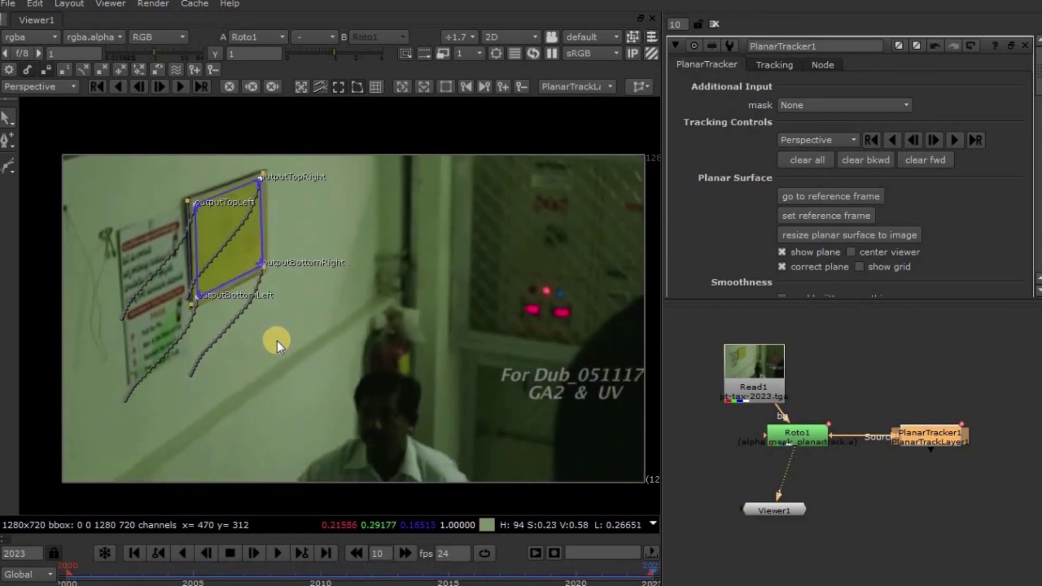
{"action": "key", "text": "Left"}
{"action": "key", "text": "Left"}
{"action": "left_click", "coordinate": [23, 552]}
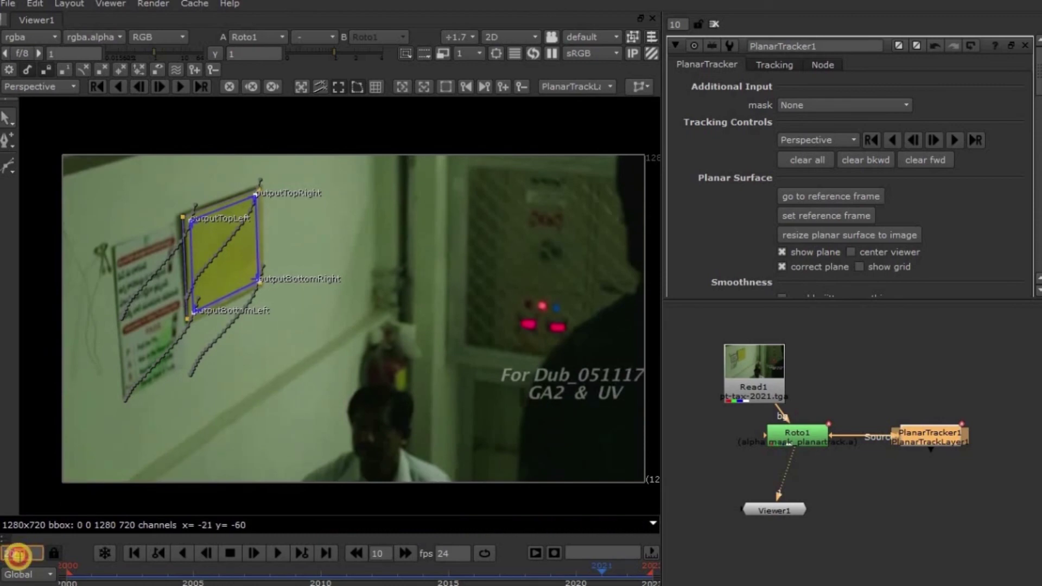
{"action": "type", "text": "2000"}
{"action": "key", "text": "Return"}
{"action": "left_click", "coordinate": [283, 552]}
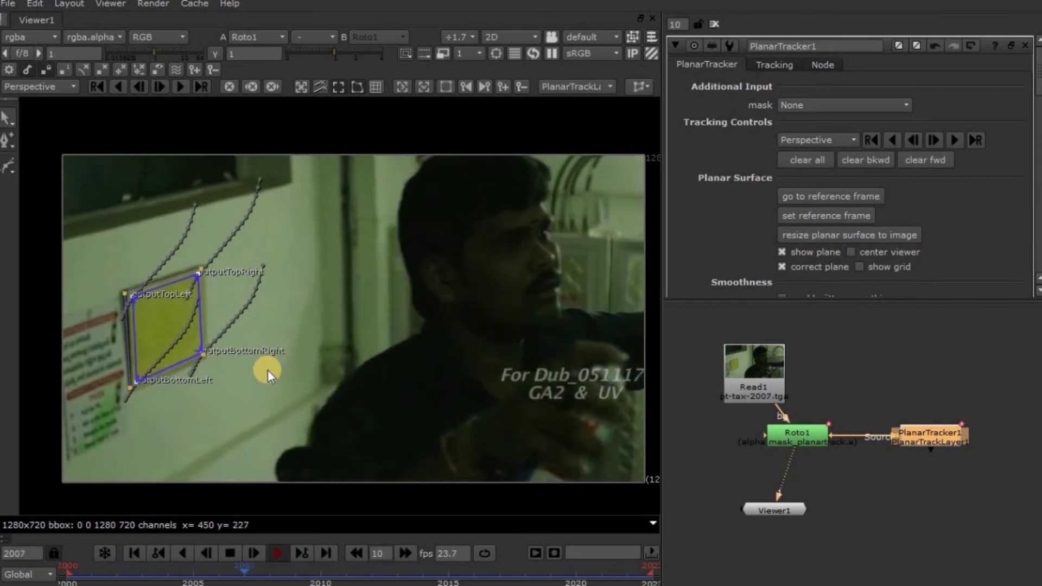
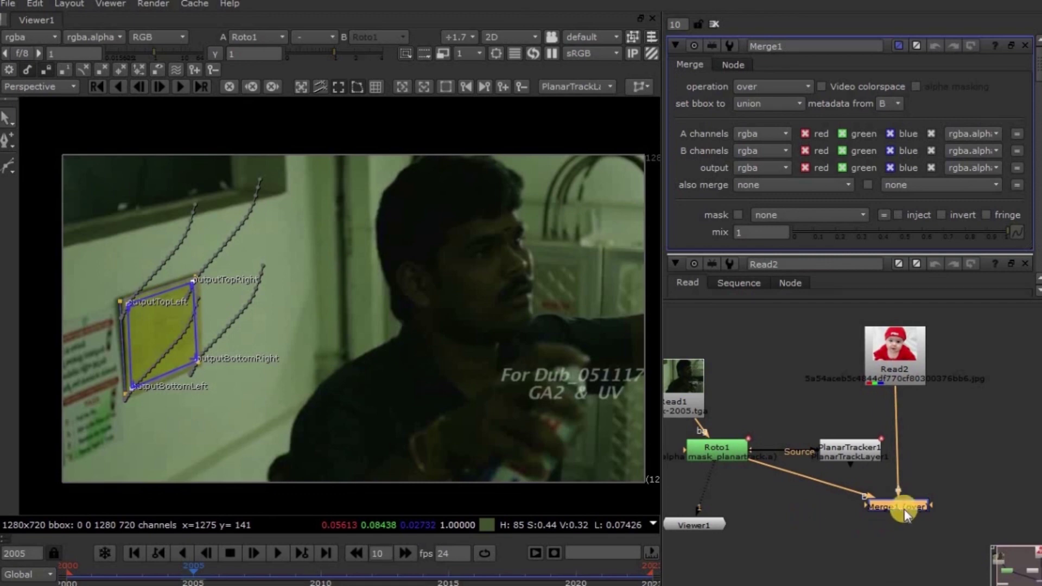
View the Merge1 result, tidy the node layout, and add a Transform node below the Read2 baby picture
{"action": "key", "text": "1"}
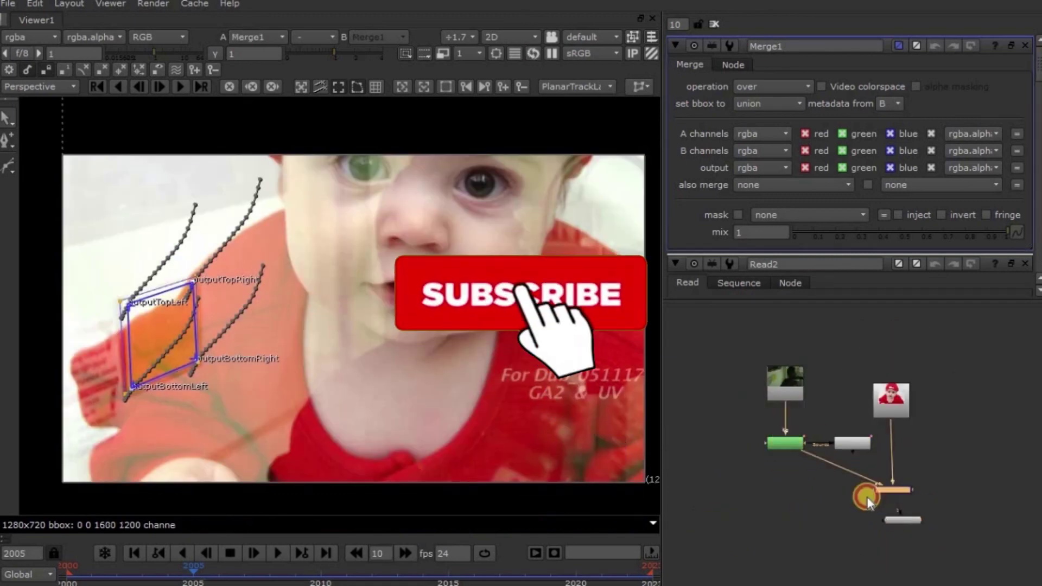
{"action": "left_click_drag", "start_coordinate": [867, 498], "coordinate": [844, 505]}
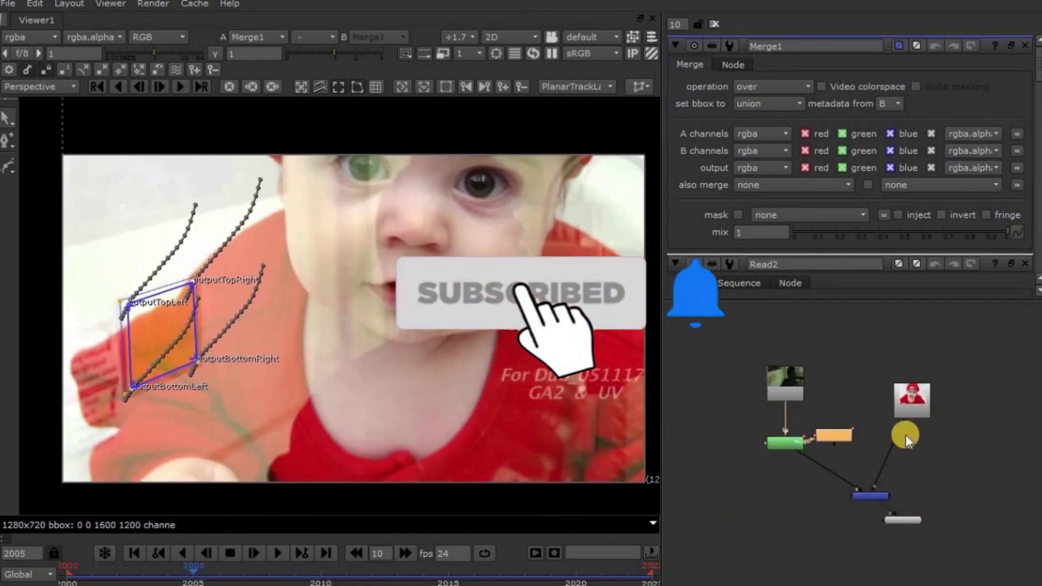
{"action": "left_click", "coordinate": [920, 396]}
{"action": "key", "text": "t"}
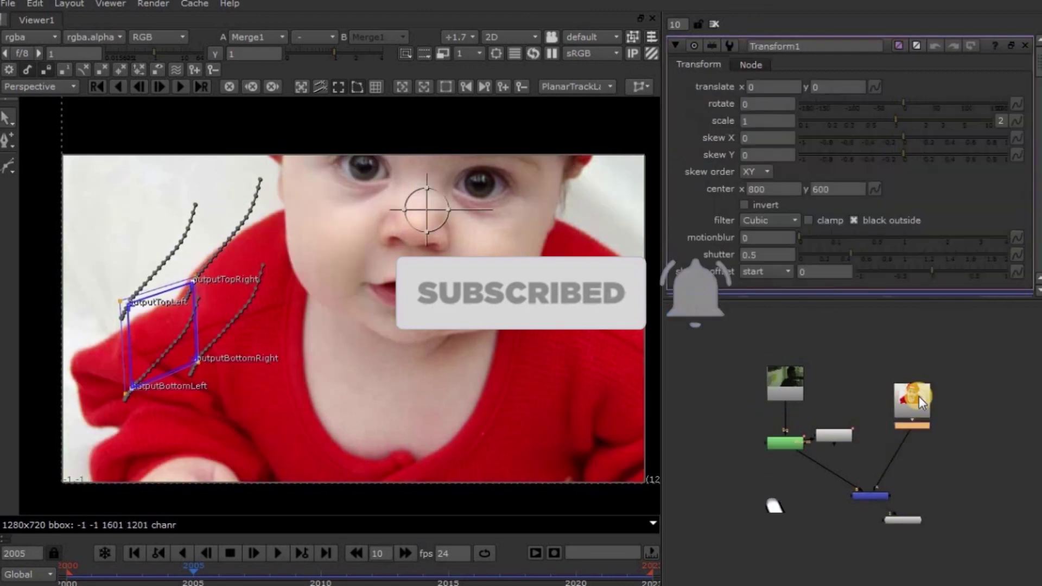
Place the baby picture on the yellow board with translate -578.5, -272.5, scale 0.084, skew X -0.04 and skew Y 0.34
{"action": "left_click_drag", "start_coordinate": [418, 204], "coordinate": [232, 398]}
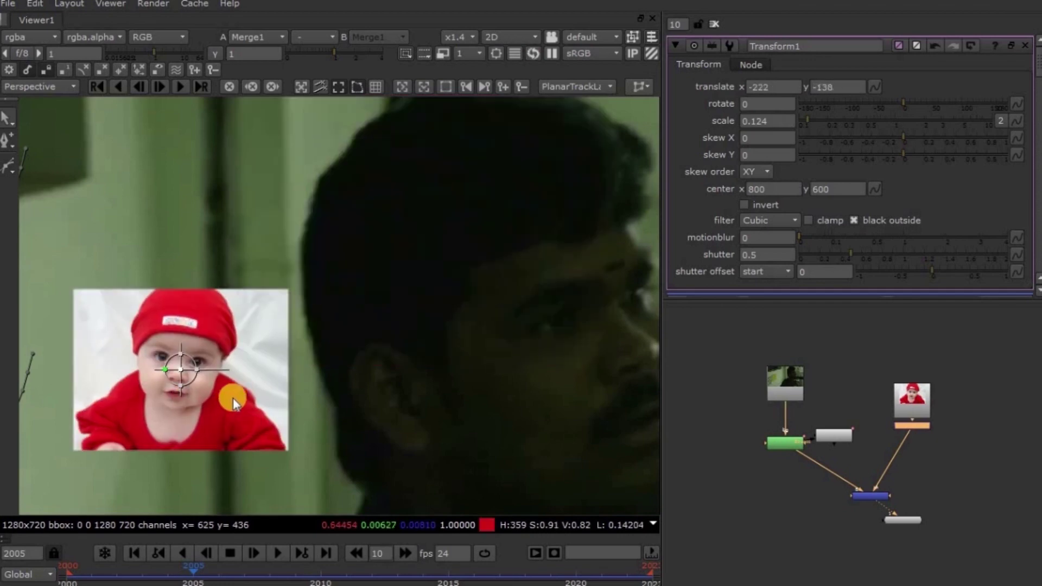
{"action": "left_click_drag", "start_coordinate": [90, 387], "coordinate": [112, 369]}
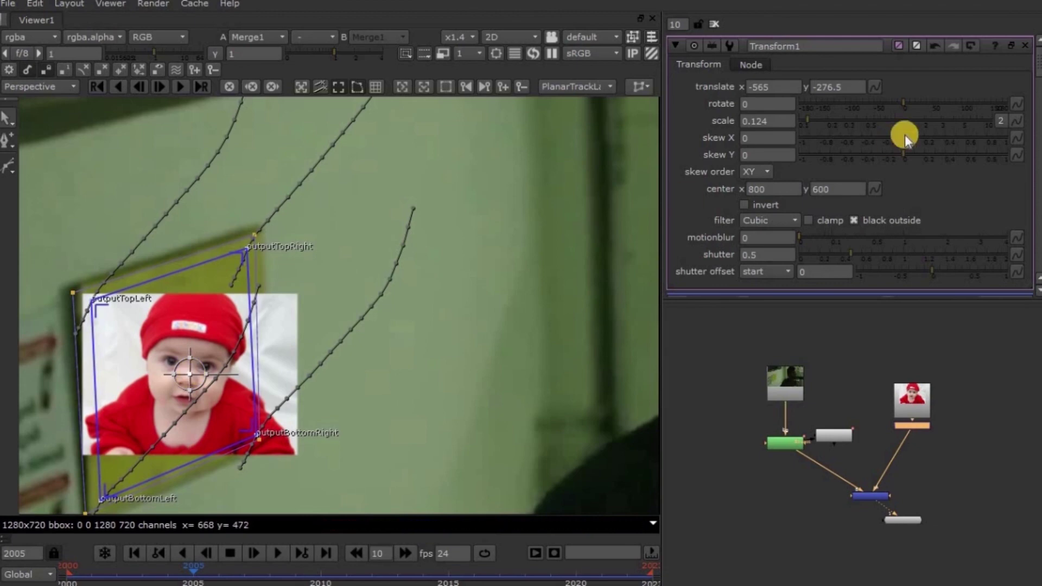
{"action": "left_click_drag", "start_coordinate": [903, 135], "coordinate": [897, 131]}
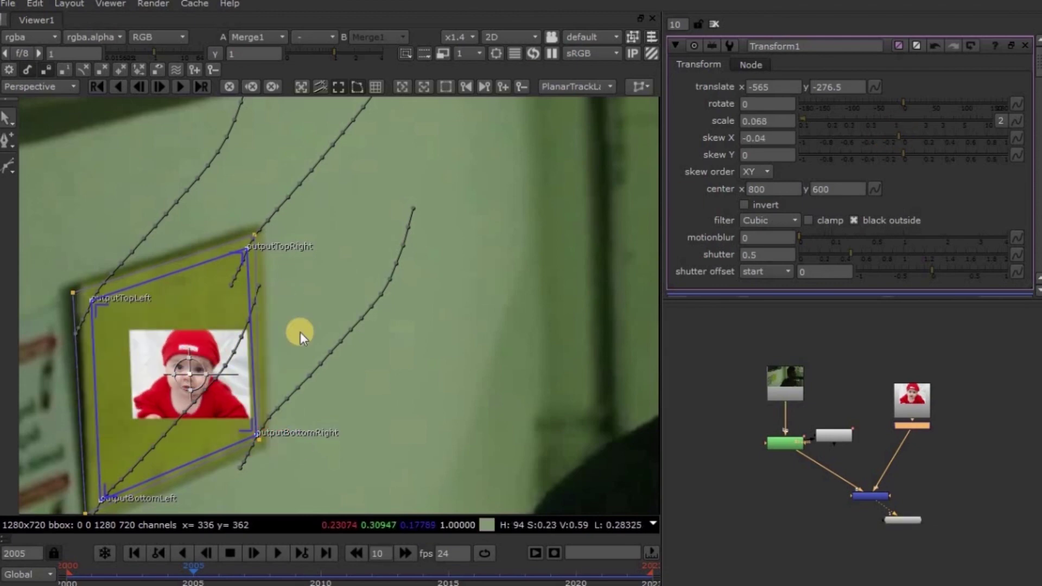
{"action": "left_click_drag", "start_coordinate": [898, 136], "coordinate": [879, 136]}
{"action": "left_click_drag", "start_coordinate": [198, 360], "coordinate": [189, 324]}
{"action": "left_click_drag", "start_coordinate": [853, 144], "coordinate": [939, 139]}
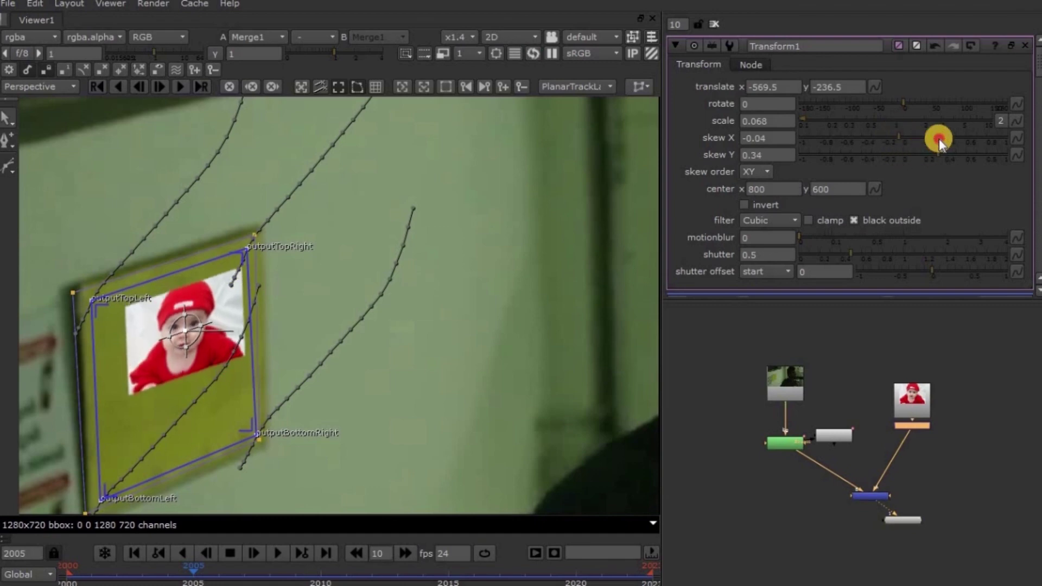
{"action": "left_click_drag", "start_coordinate": [185, 330], "coordinate": [174, 372]}
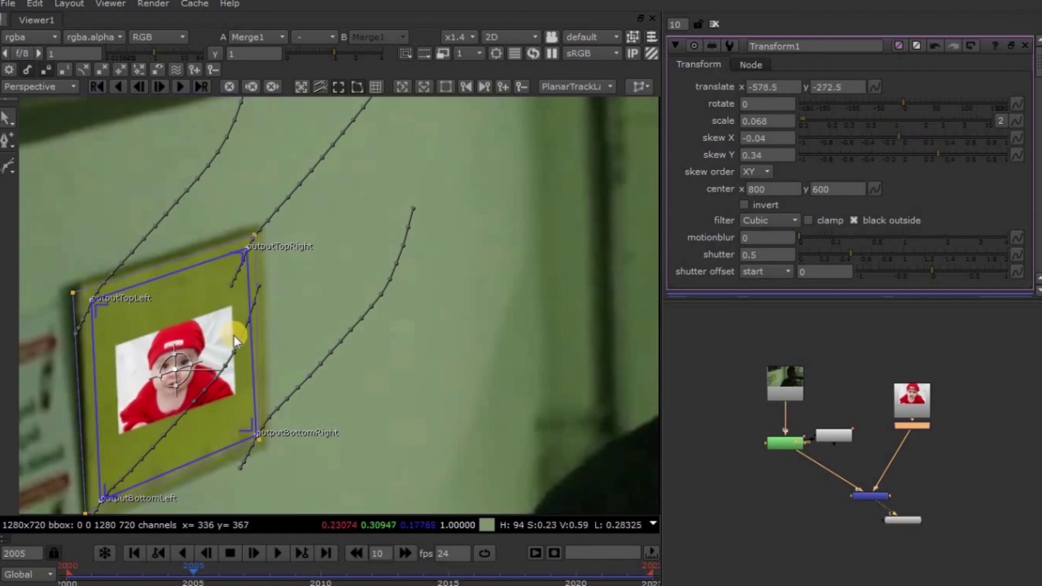
{"action": "left_click_drag", "start_coordinate": [189, 354], "coordinate": [194, 352]}
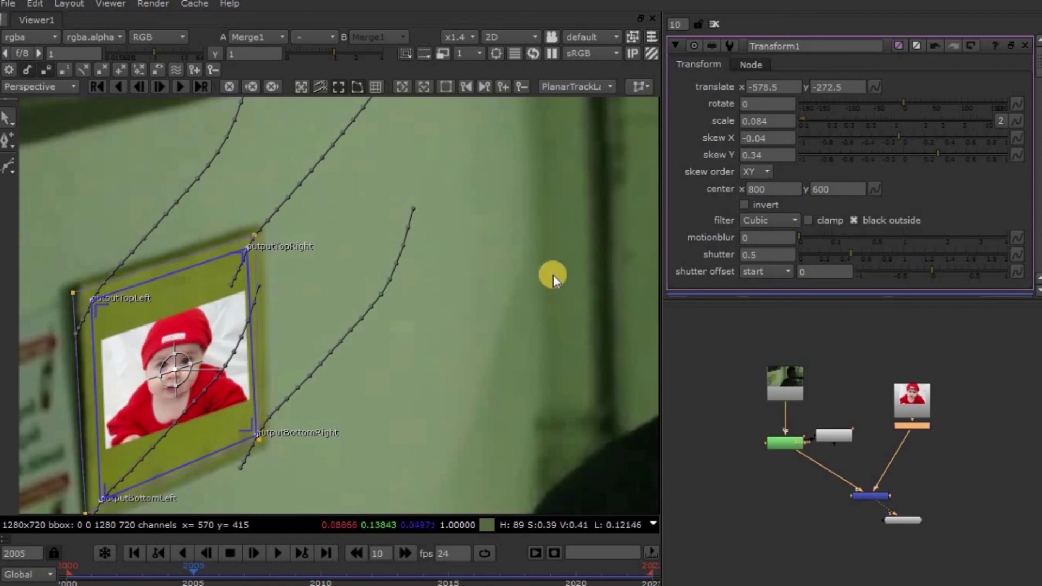
Export the PlanarTracker1 track as a CornerPin2D (relative) node
{"action": "scroll", "coordinate": [272, 343], "scroll_direction": "down", "scroll_amount": 4}
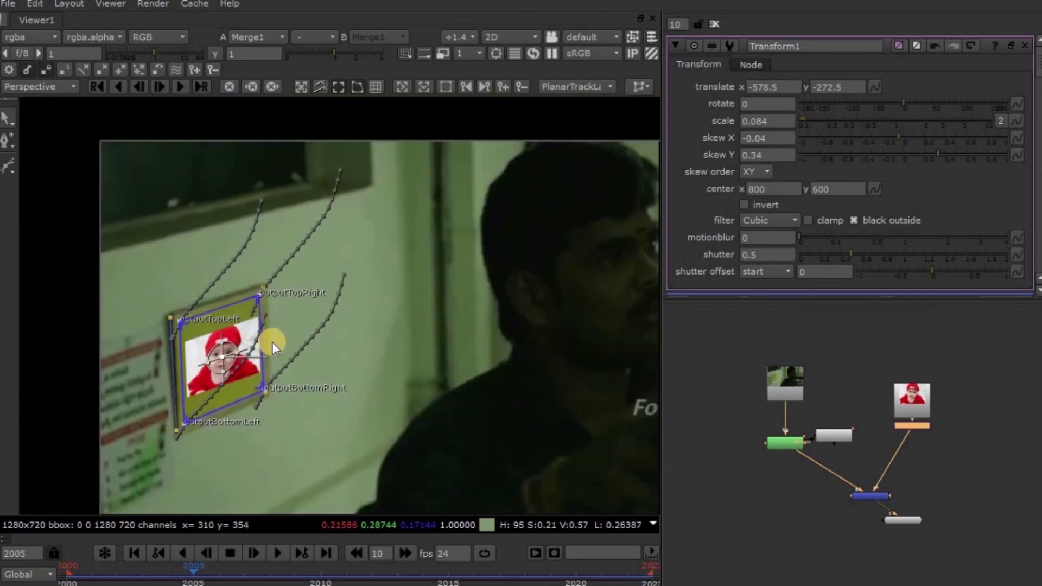
{"action": "middle_click_drag", "start_coordinate": [403, 385], "coordinate": [330, 347]}
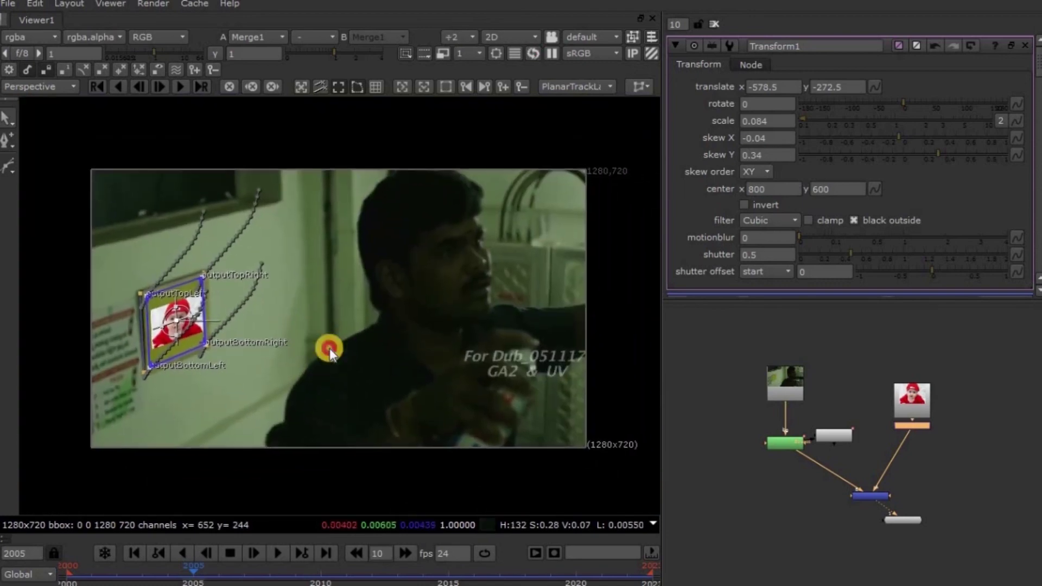
{"action": "scroll", "coordinate": [330, 348], "scroll_direction": "down", "scroll_amount": 1}
{"action": "left_click", "coordinate": [839, 439]}
{"action": "scroll", "coordinate": [844, 450], "scroll_direction": "up", "scroll_amount": 3}
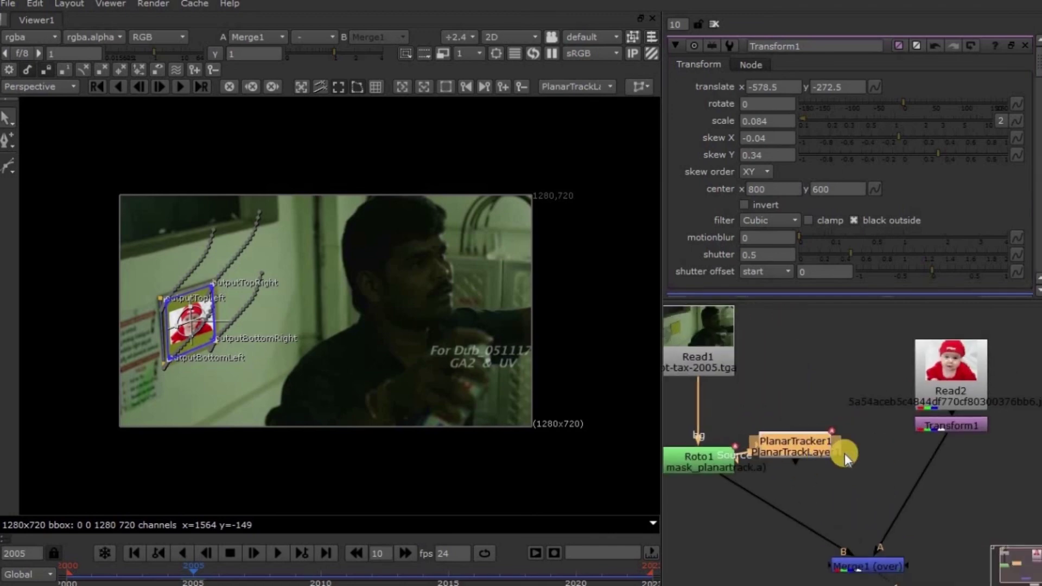
{"action": "double_click", "coordinate": [798, 448]}
{"action": "scroll", "coordinate": [759, 255], "scroll_direction": "down", "scroll_amount": 4}
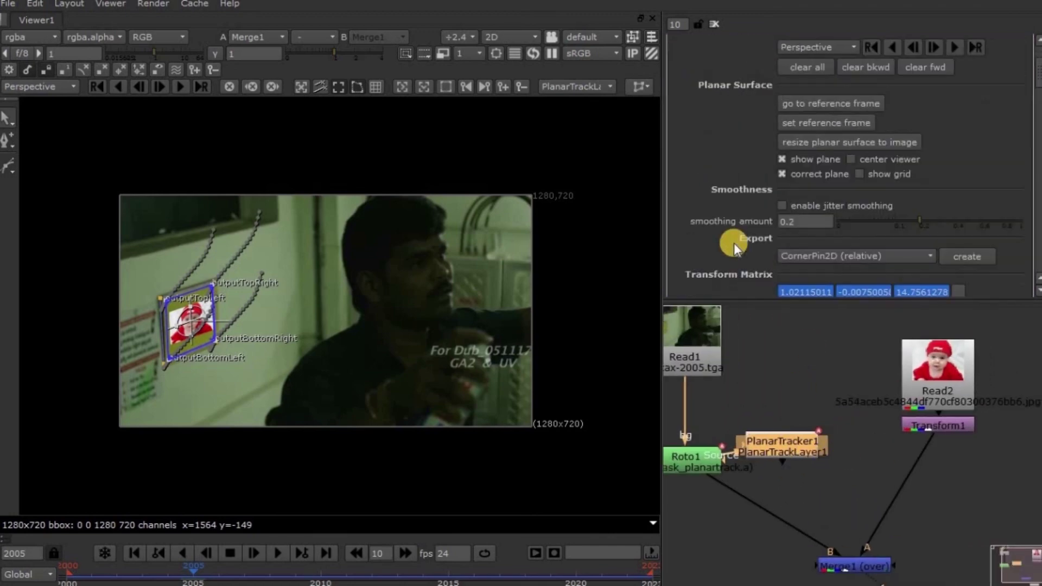
{"action": "left_click", "coordinate": [817, 255]}
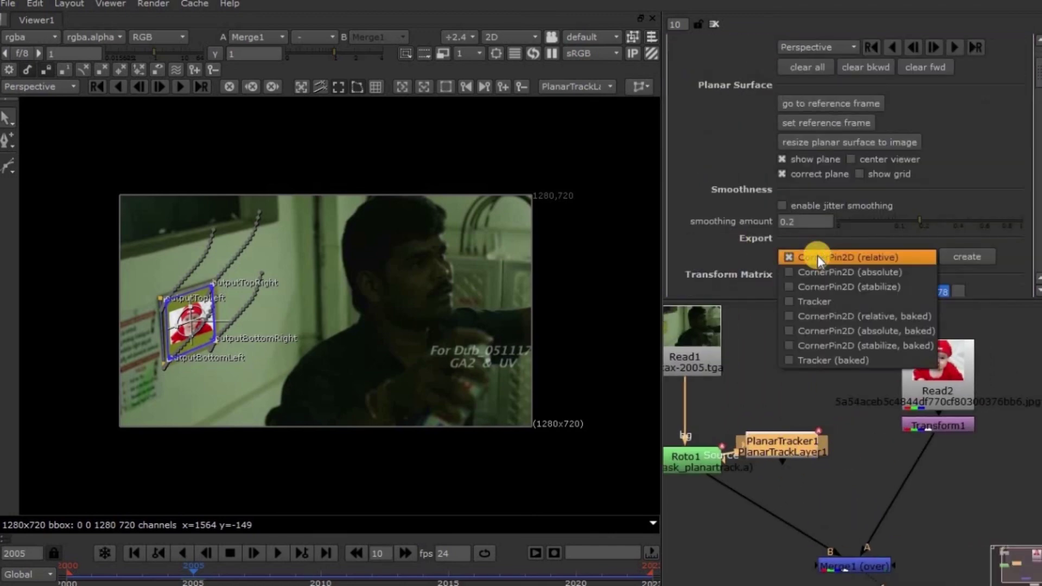
{"action": "left_click", "coordinate": [817, 255]}
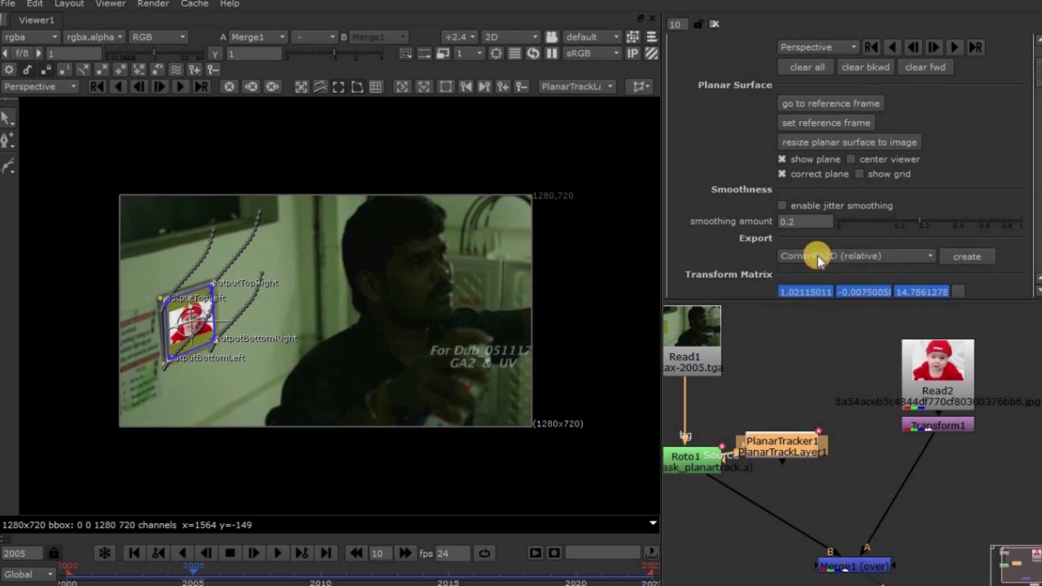
{"action": "left_click", "coordinate": [958, 260]}
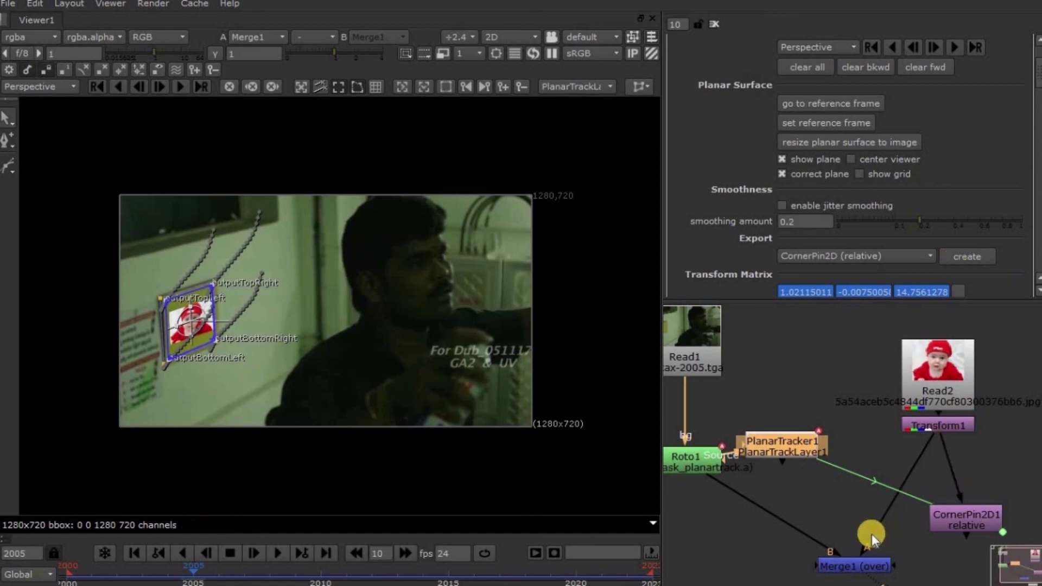
Feed Merge1's A input from the CornerPin2D node below Transform1, and move the baby picture back to the middle of the yellow board
{"action": "left_click_drag", "start_coordinate": [873, 541], "coordinate": [956, 527]}
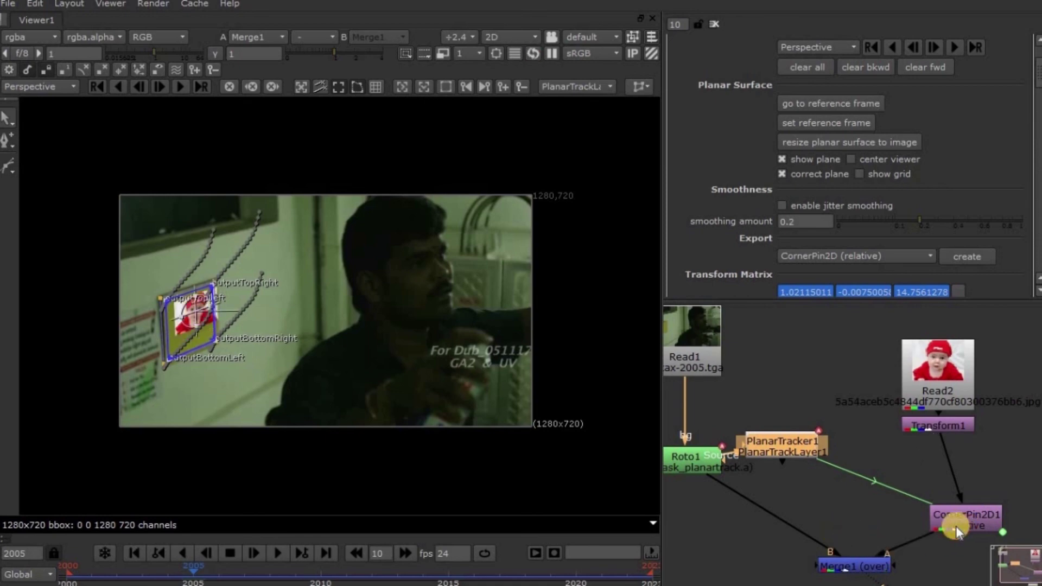
{"action": "scroll", "coordinate": [164, 307], "scroll_direction": "up", "scroll_amount": 5}
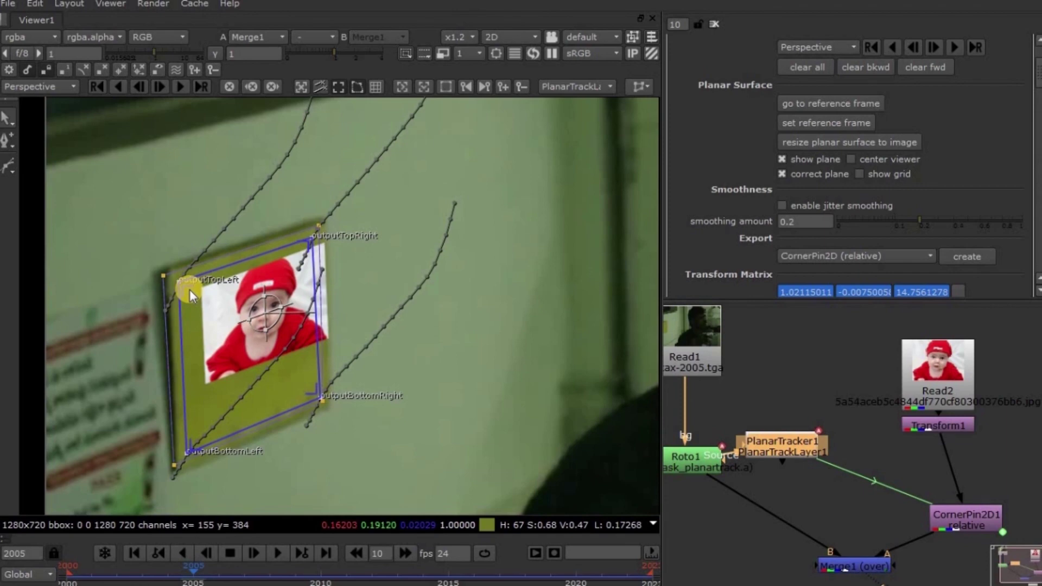
{"action": "left_click_drag", "start_coordinate": [260, 306], "coordinate": [252, 344]}
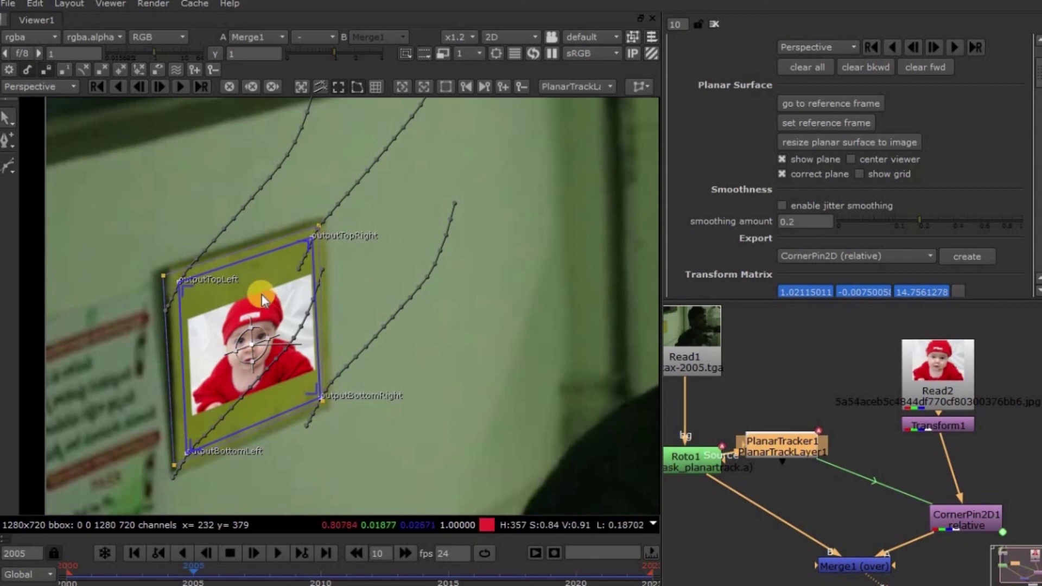
Fit the whole frame and node graph in view, and play the composite to check the picture's tracking
{"action": "key", "text": "f"}
{"action": "key", "text": "f"}
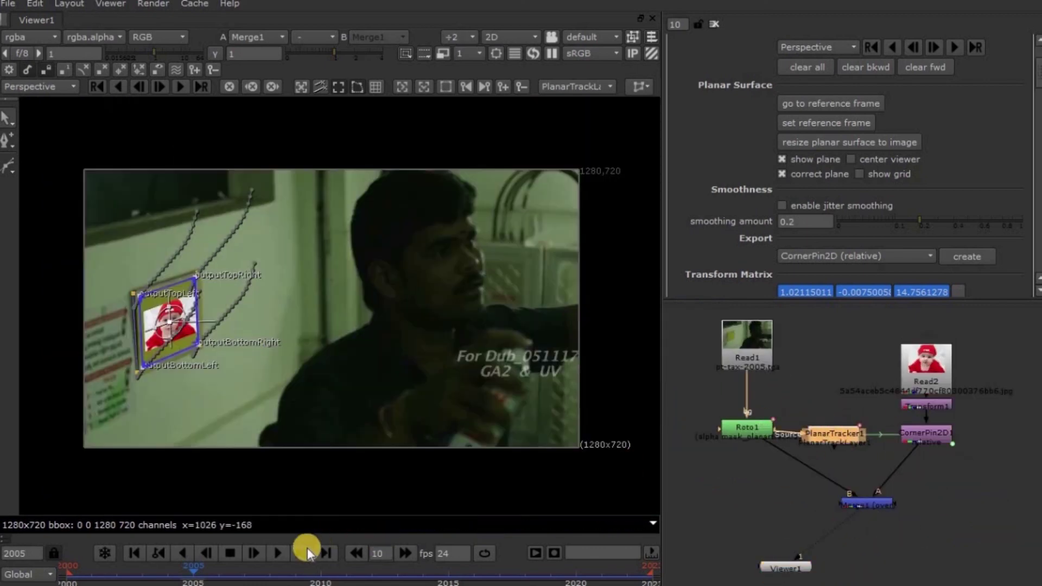
{"action": "left_click", "coordinate": [279, 551]}
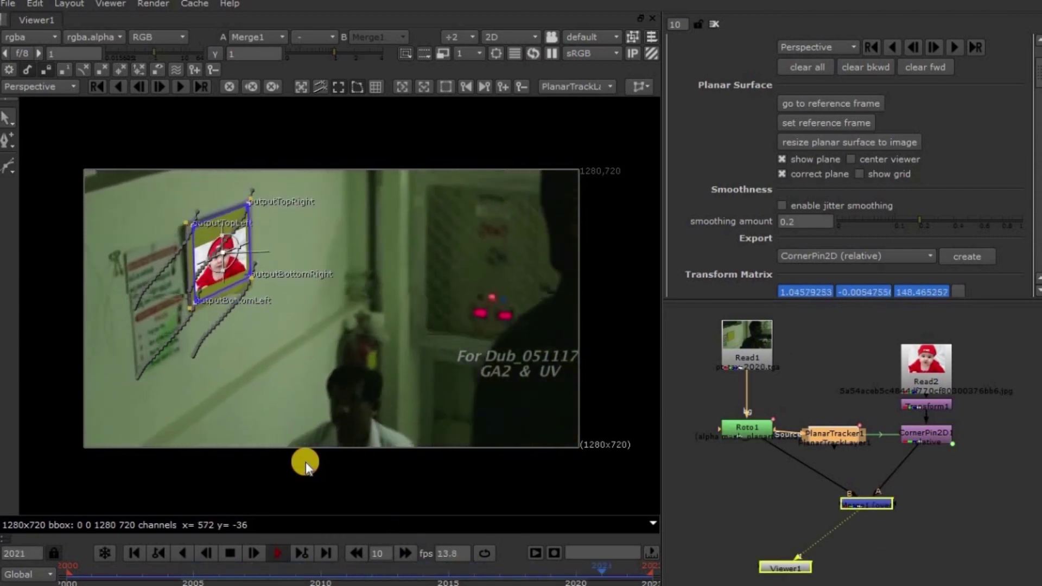